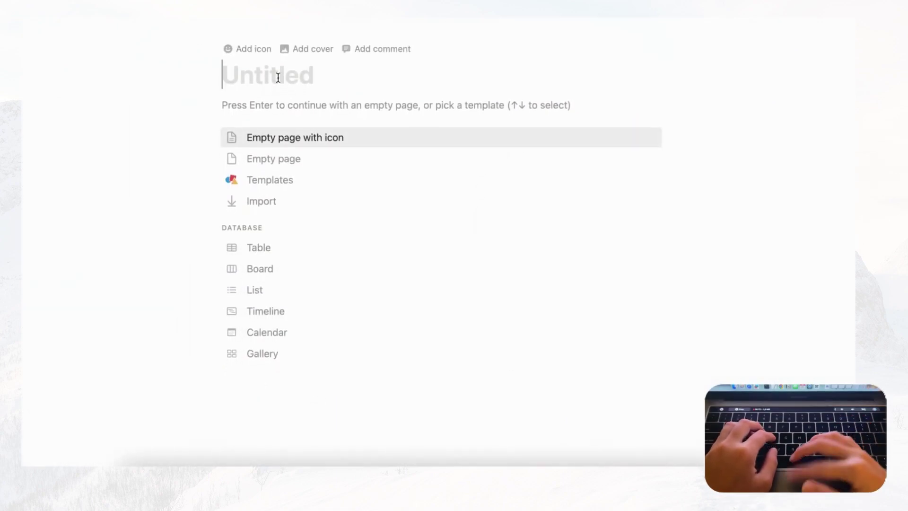
Title the new page "Simple Book Tracker" and add a sunlit forest cover with green leaves by searching Unsplash for "forest".
{"action": "type", "text": "Simple B"}
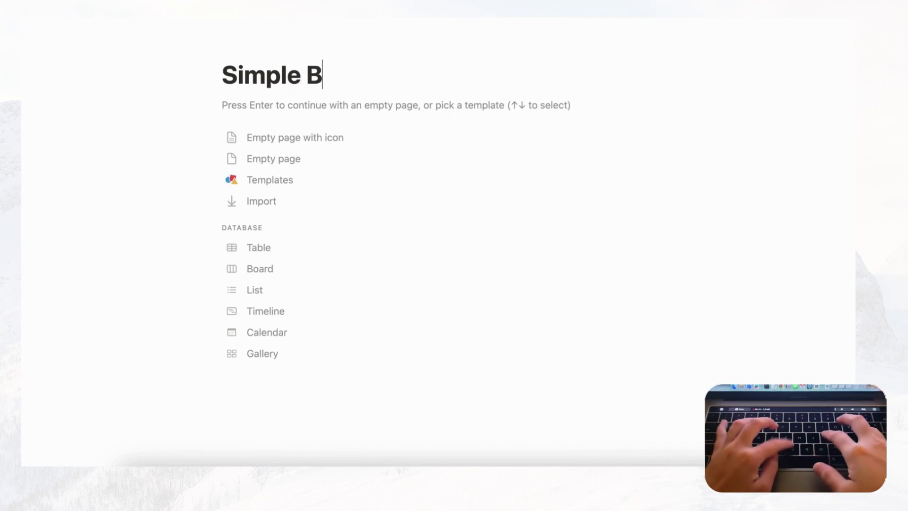
{"action": "type", "text": "ook Tracker"}
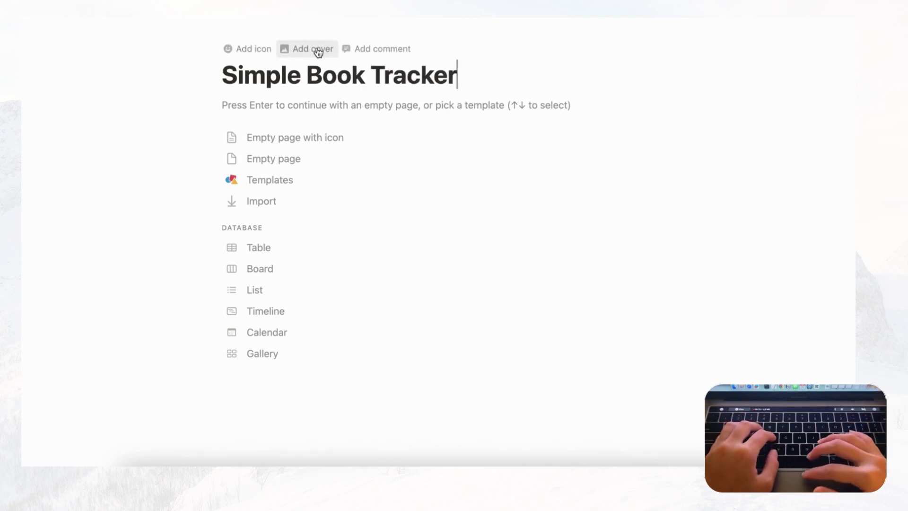
{"action": "left_click", "coordinate": [317, 49]}
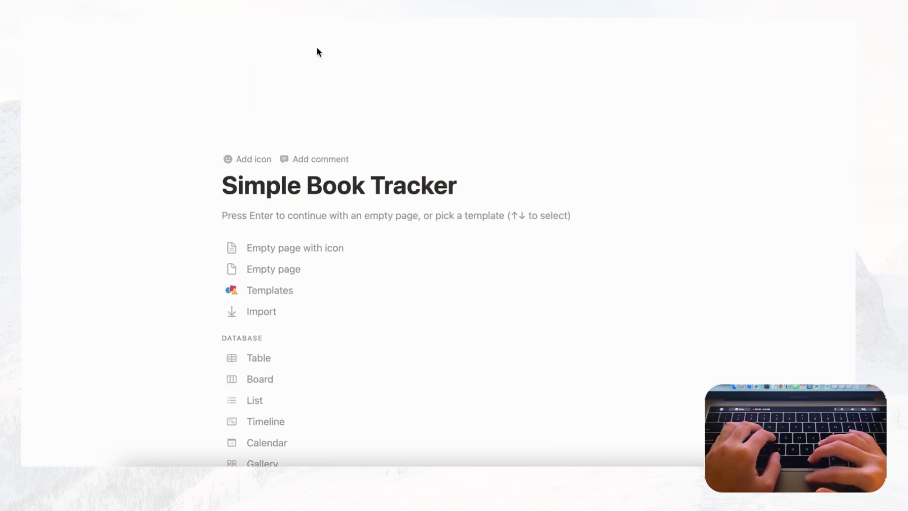
{"action": "left_click", "coordinate": [590, 129]}
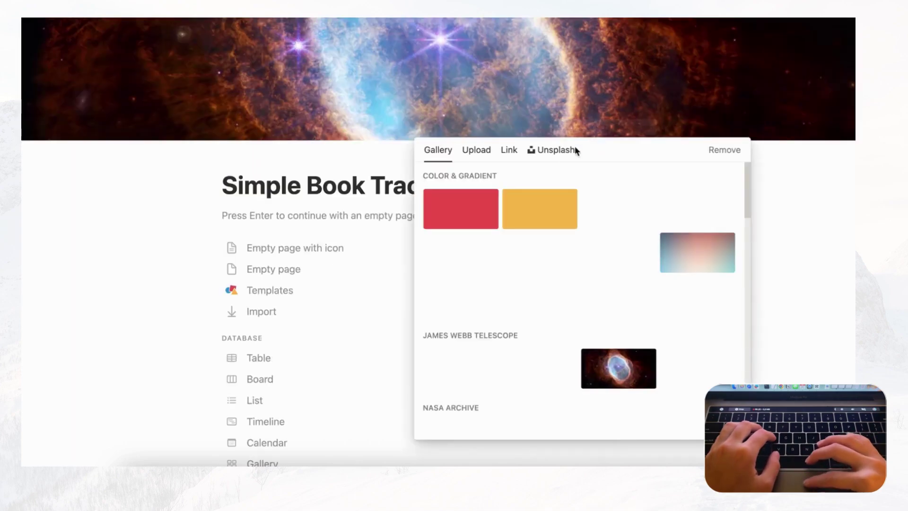
{"action": "left_click", "coordinate": [561, 153]}
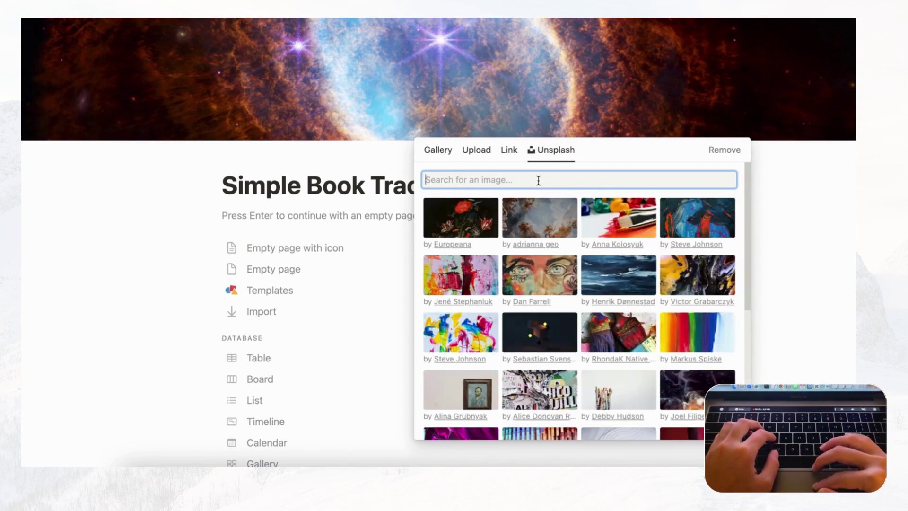
{"action": "type", "text": "forest"}
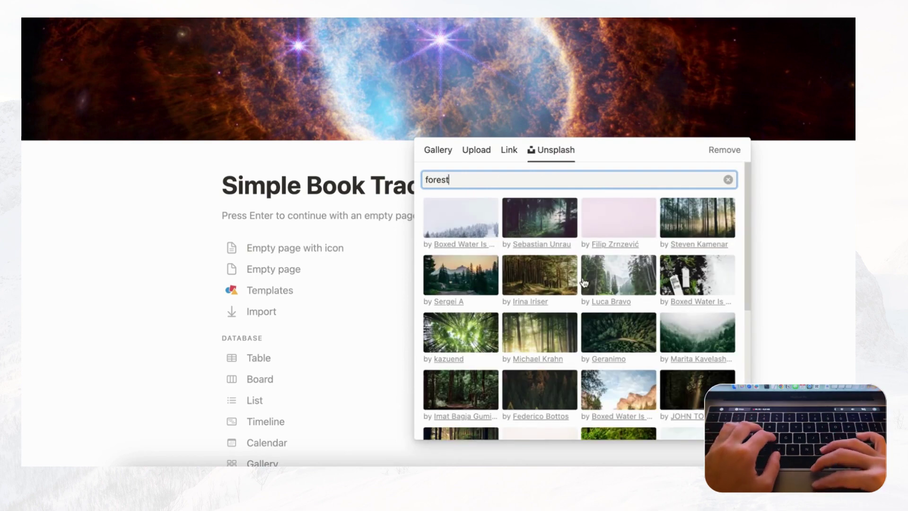
{"action": "left_click", "coordinate": [543, 338]}
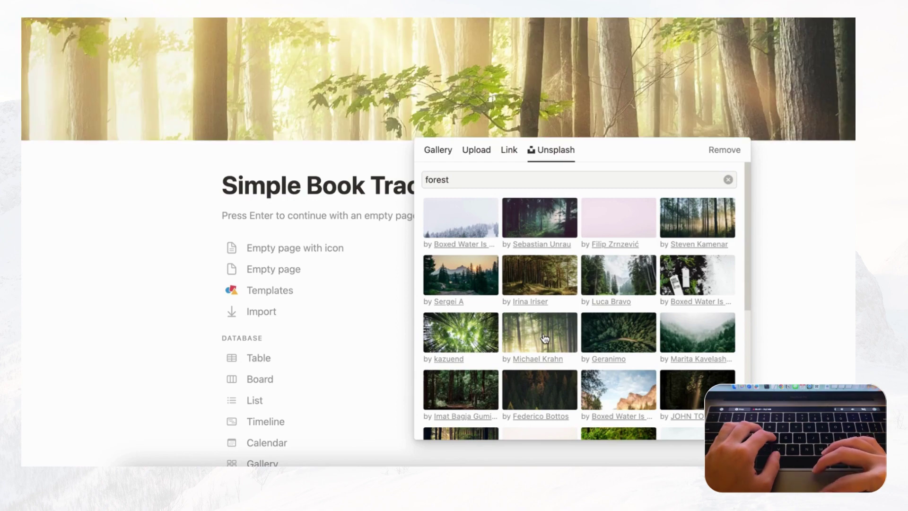
Reposition the forest cover image by shifting it downward and save its position.
{"action": "left_click", "coordinate": [543, 68]}
{"action": "left_click", "coordinate": [637, 129]}
{"action": "left_click_drag", "start_coordinate": [576, 32], "coordinate": [586, 123]}
{"action": "left_click", "coordinate": [587, 124]}
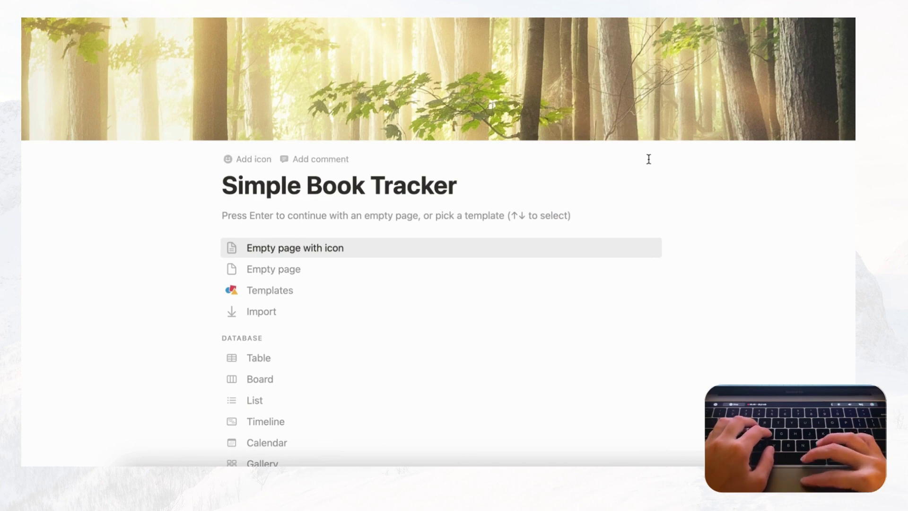
Add a page icon using the solid bookmark from the icon set in green.
{"action": "left_click", "coordinate": [245, 159]}
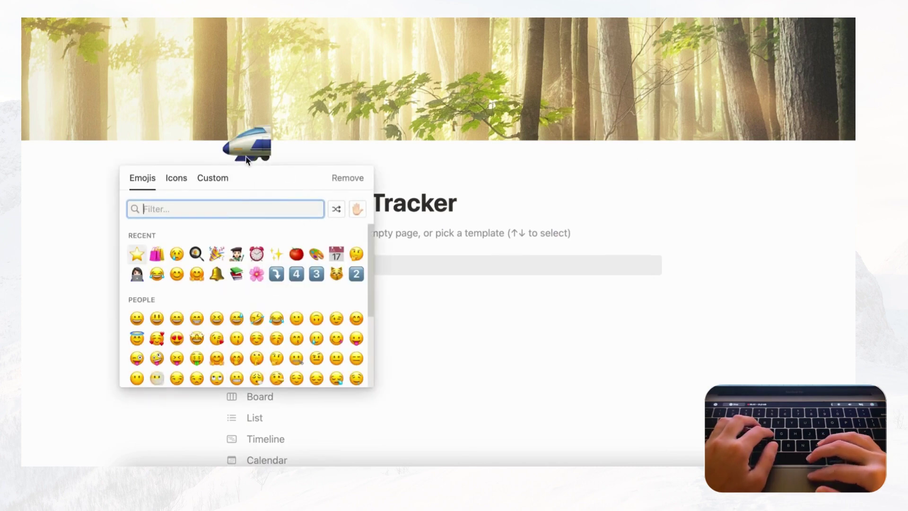
{"action": "left_click", "coordinate": [177, 182]}
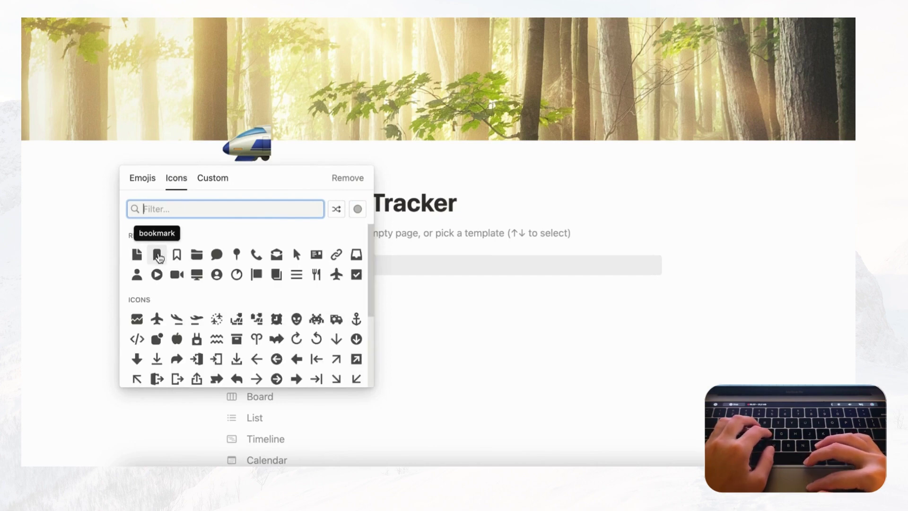
{"action": "left_click", "coordinate": [158, 255]}
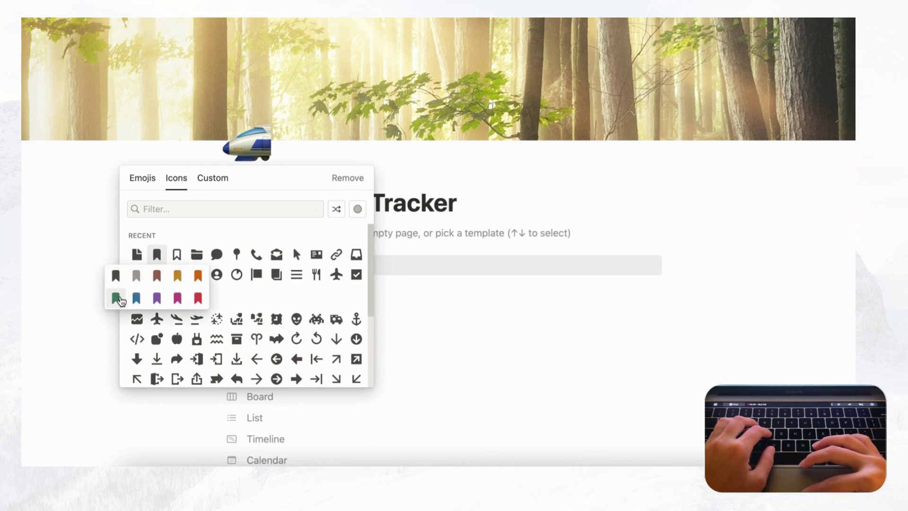
{"action": "left_click", "coordinate": [116, 298]}
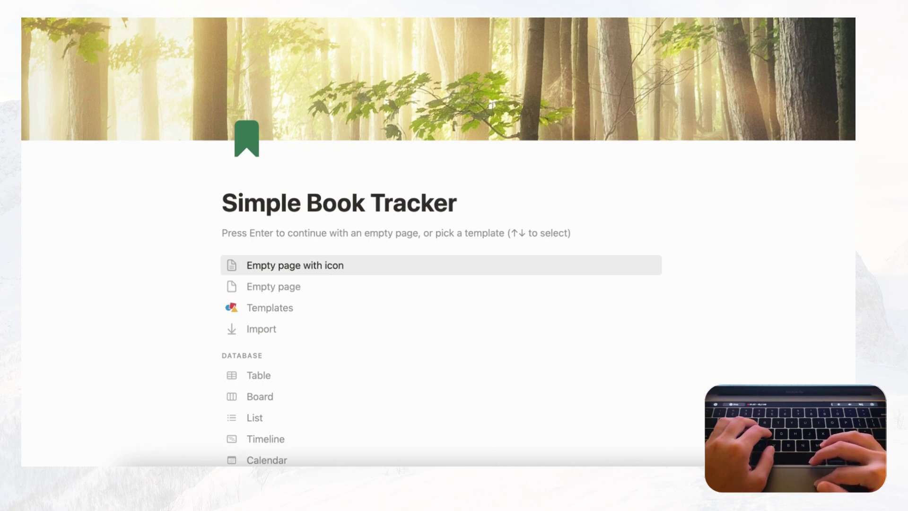
Turn on small text and full width for the page, and start it as an empty page with icon.
{"action": "left_click", "coordinate": [851, 67]}
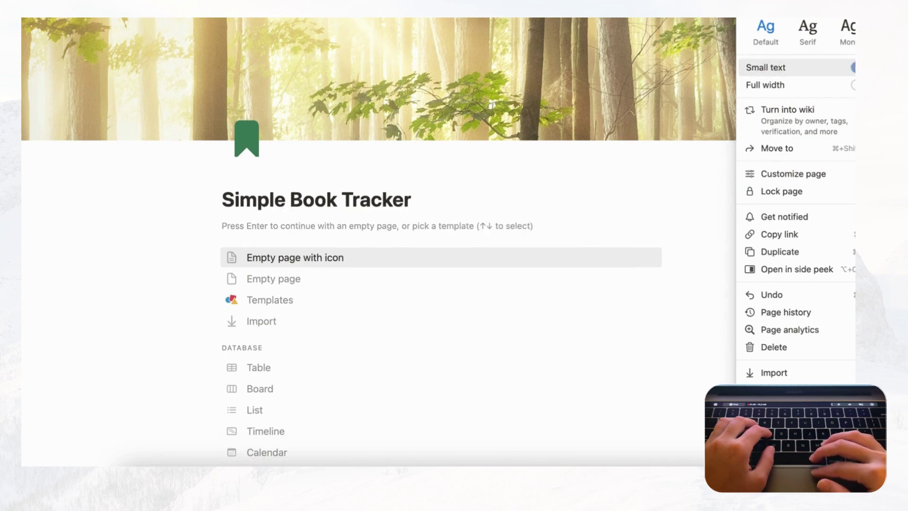
{"action": "left_click", "coordinate": [851, 85]}
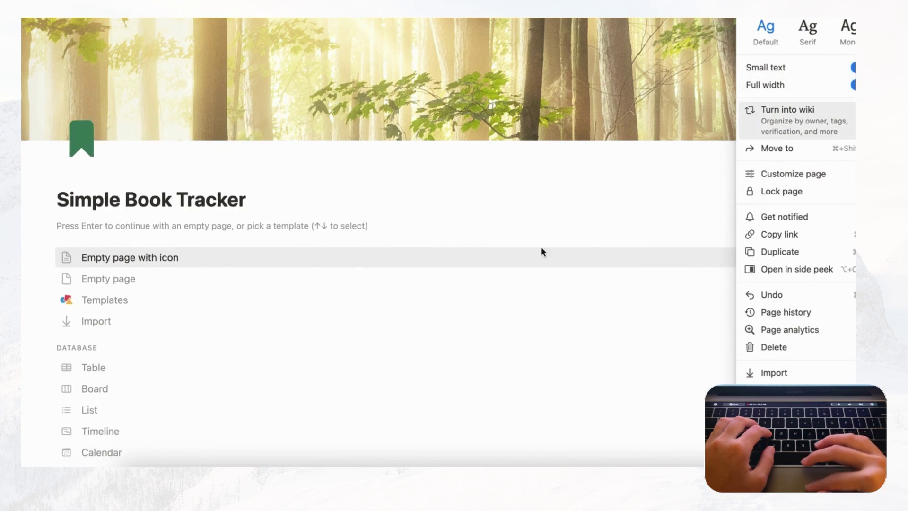
{"action": "left_click", "coordinate": [134, 262]}
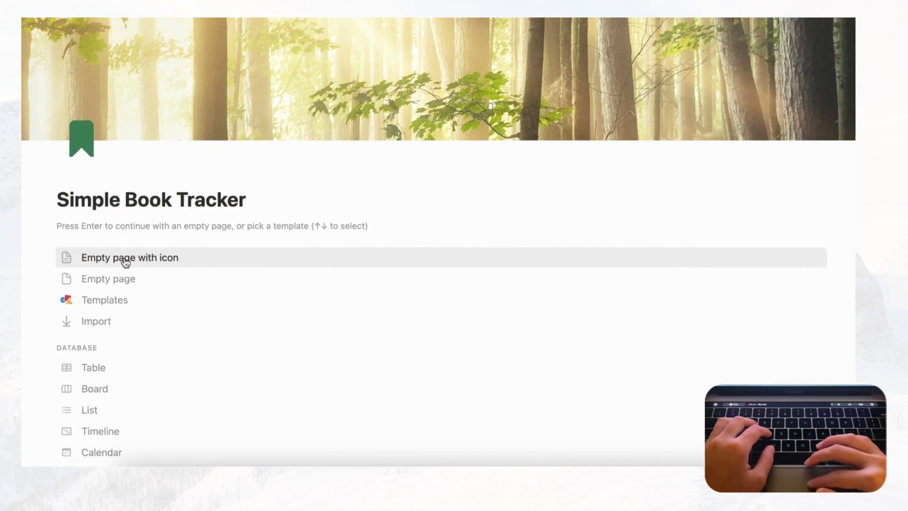
{"action": "left_click", "coordinate": [122, 257]}
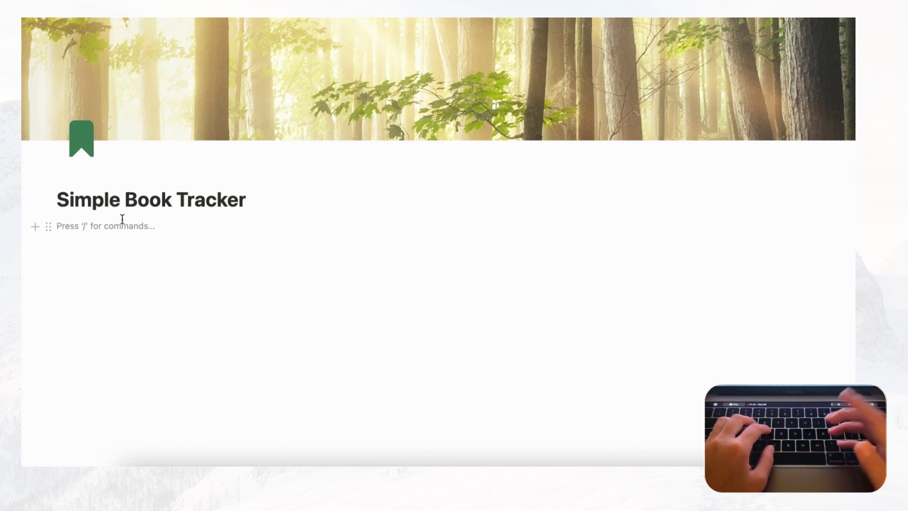
Insert a gallery view in the page body, backed by a new database.
{"action": "type", "text": "/"}
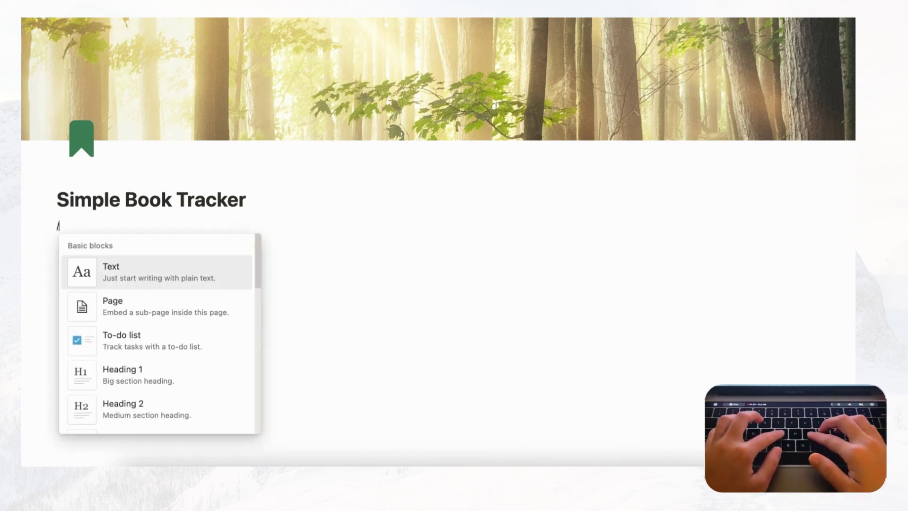
{"action": "type", "text": "gallery"}
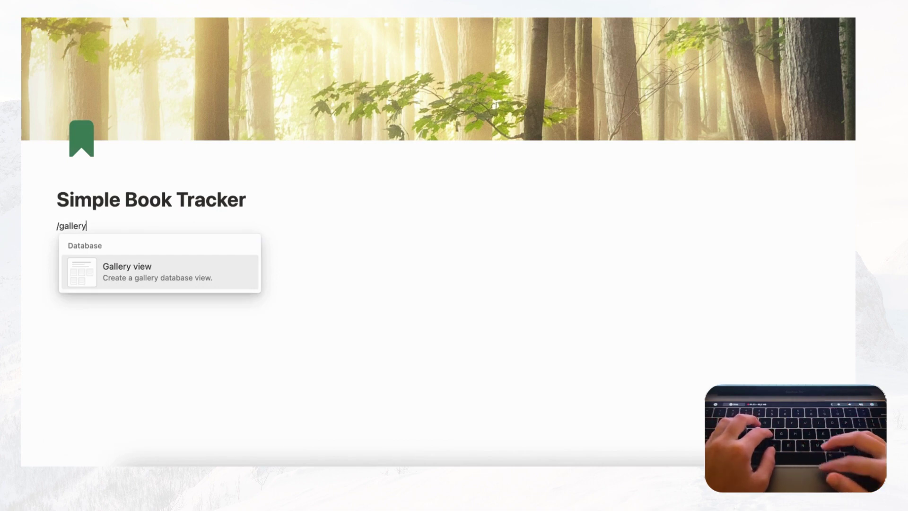
{"action": "left_click", "coordinate": [158, 283]}
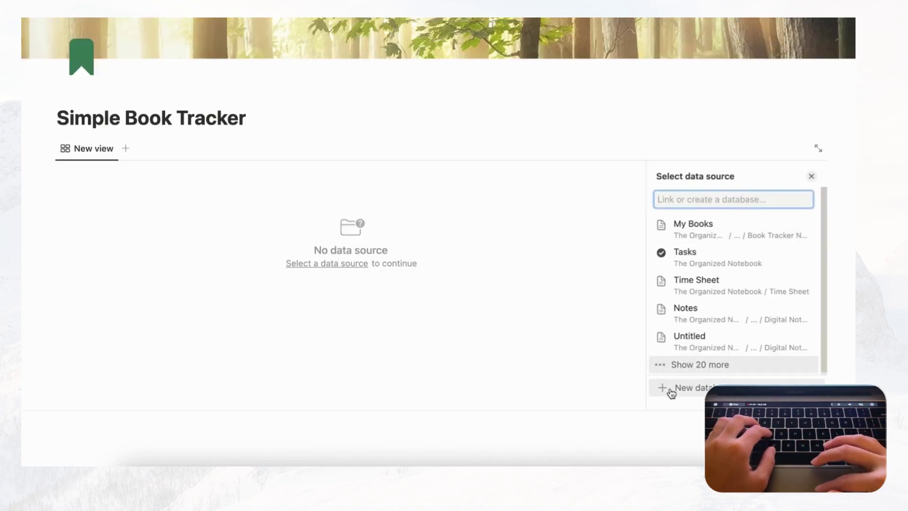
{"action": "left_click", "coordinate": [691, 393]}
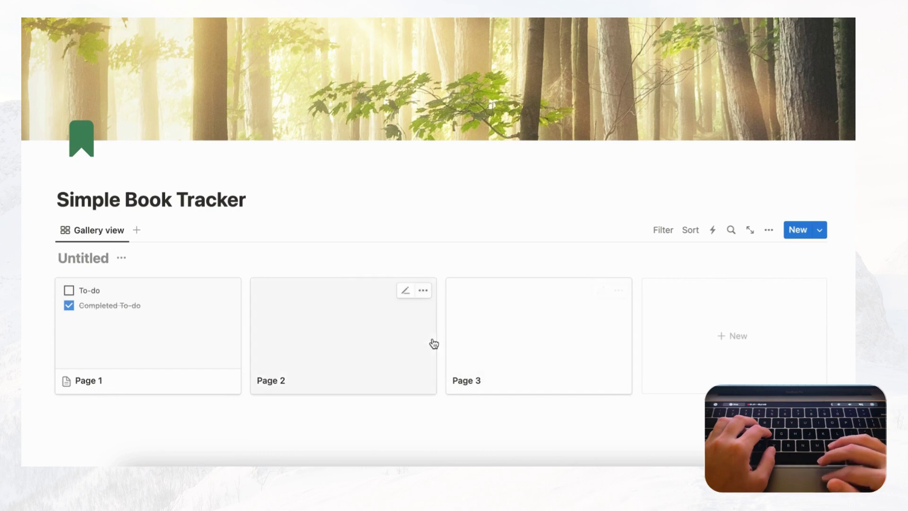
Name the untitled gallery database "My Books".
{"action": "scroll", "coordinate": [434, 343], "scroll_direction": "down", "scroll_amount": 1}
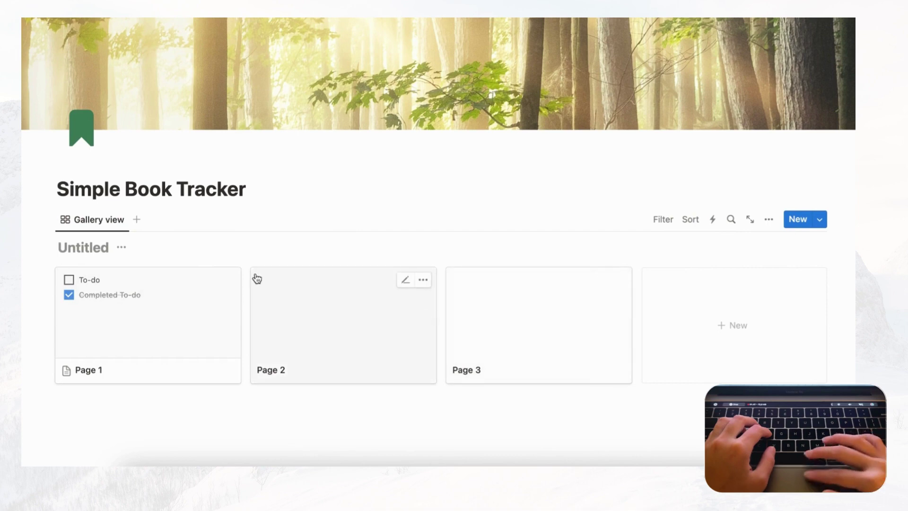
{"action": "left_click", "coordinate": [83, 247]}
{"action": "type", "text": "B"}
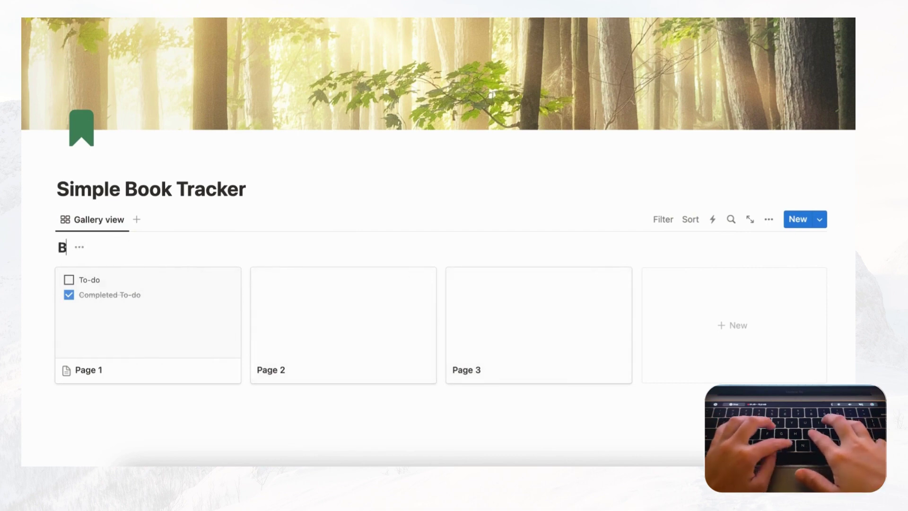
{"action": "type", "text": "ooks"}
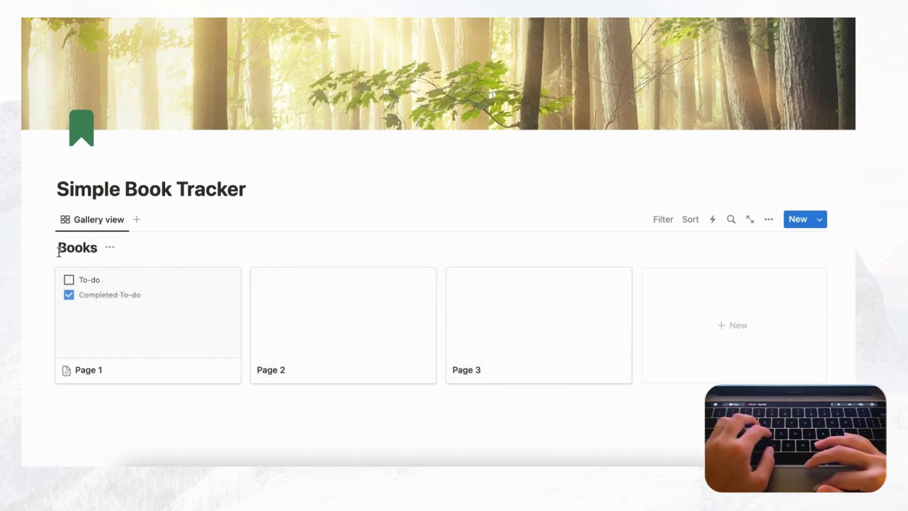
{"action": "key", "text": "Return"}
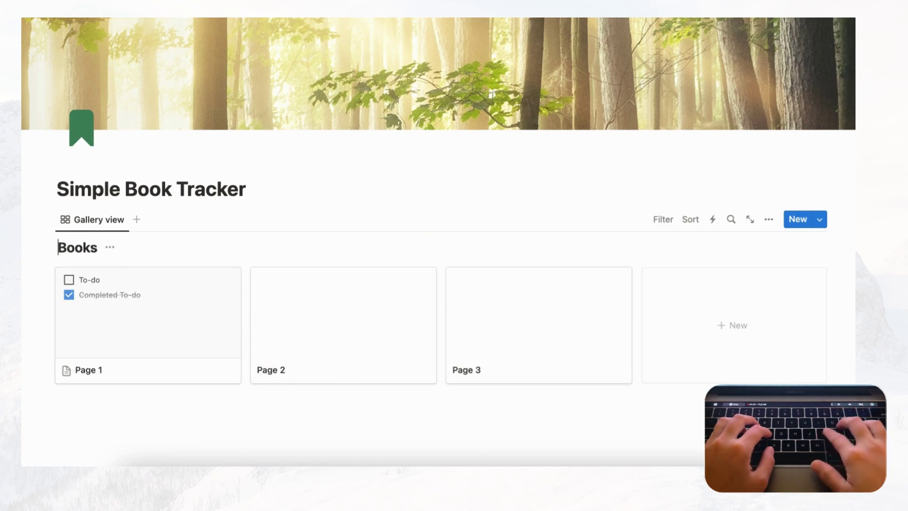
{"action": "type", "text": "My"}
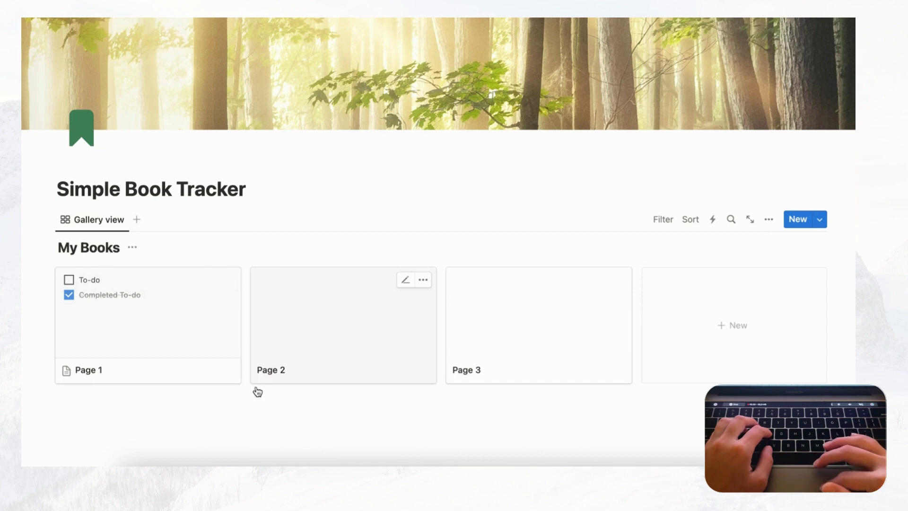
Open the Page 1 card, rename it "Book 1", and close it.
{"action": "left_click", "coordinate": [176, 372]}
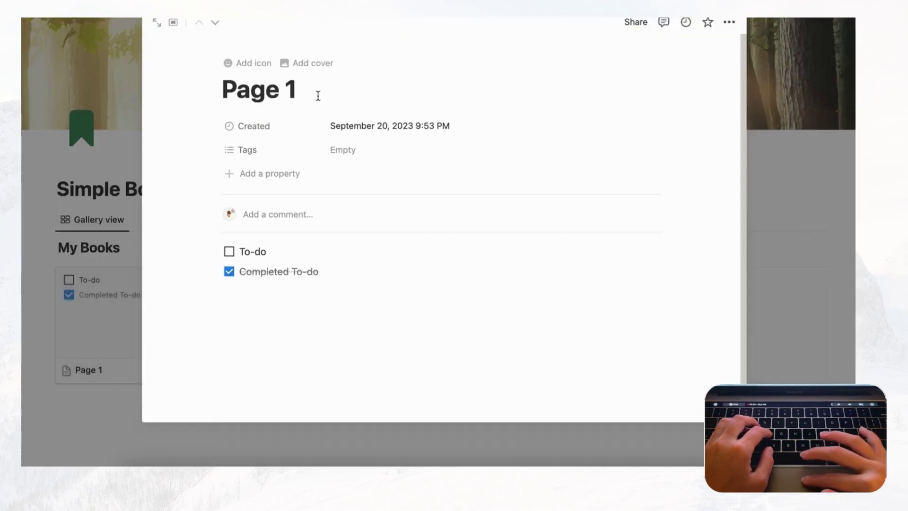
{"action": "key", "text": "BackSpace"}
{"action": "key", "text": "BackSpace"}
{"action": "key", "text": "BackSpace"}
{"action": "key", "text": "BackSpace"}
{"action": "key", "text": "BackSpace"}
{"action": "key", "text": "BackSpace"}
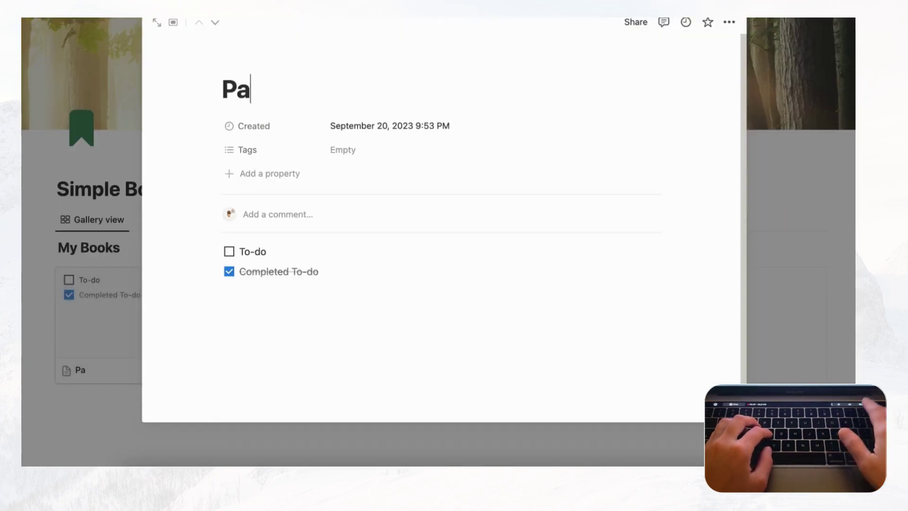
{"action": "type", "text": "Book 1"}
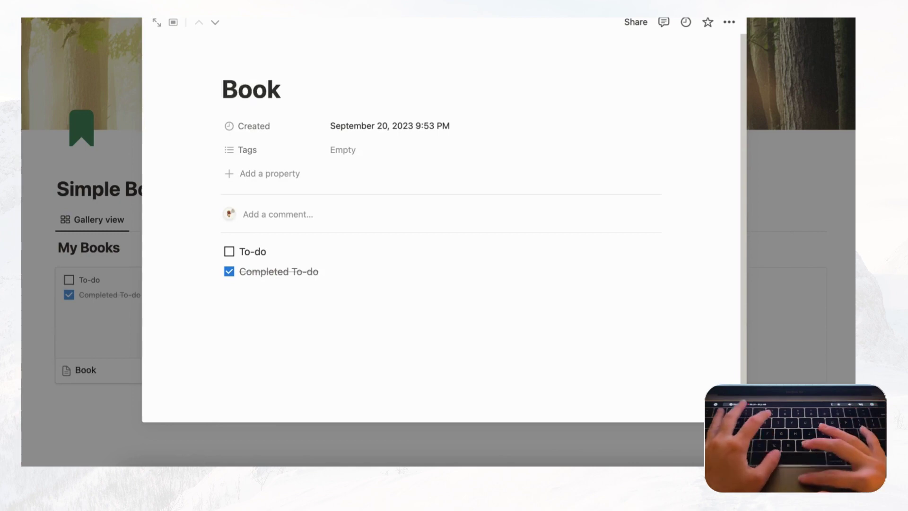
{"action": "left_click", "coordinate": [783, 168]}
Open the Page 2 card, rename it "Book 2", and close it.
{"action": "left_click", "coordinate": [360, 332]}
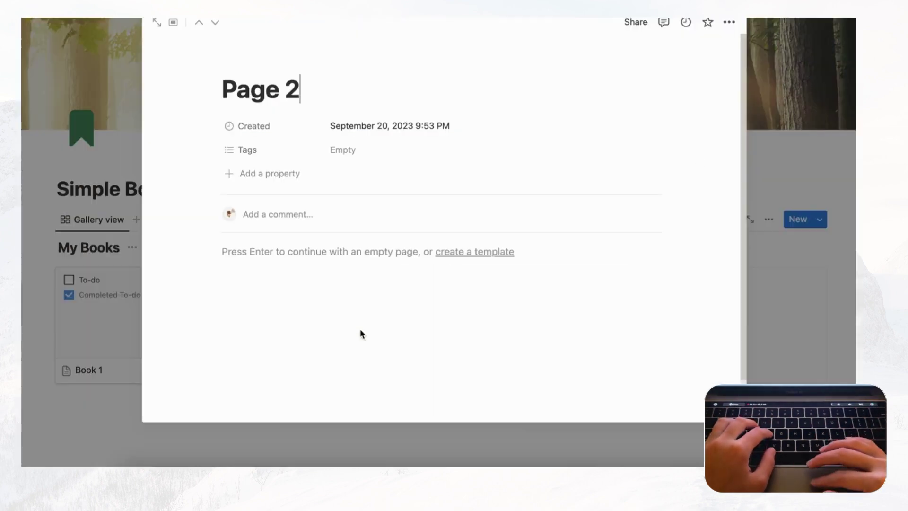
{"action": "double_click", "coordinate": [263, 90]}
{"action": "left_click", "coordinate": [263, 90]}
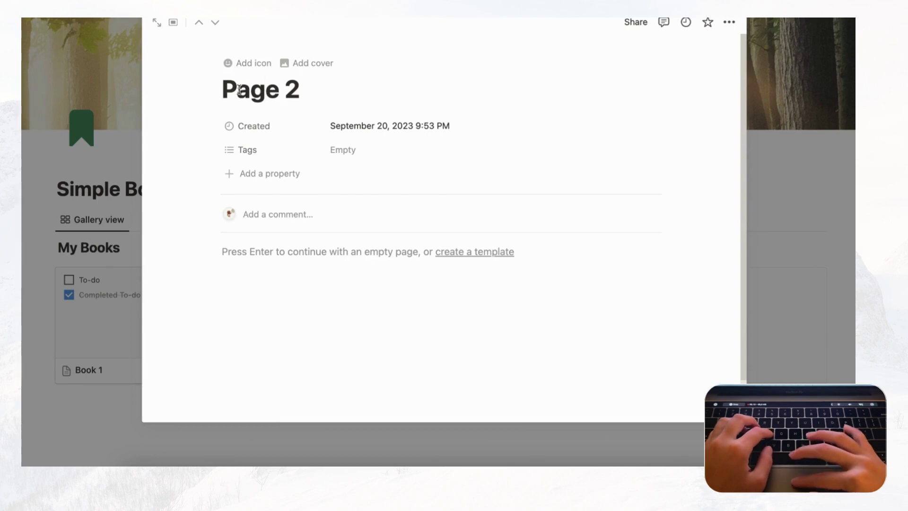
{"action": "key", "text": "super+a"}
{"action": "key", "text": "BackSpace"}
{"action": "type", "text": "Book 2"}
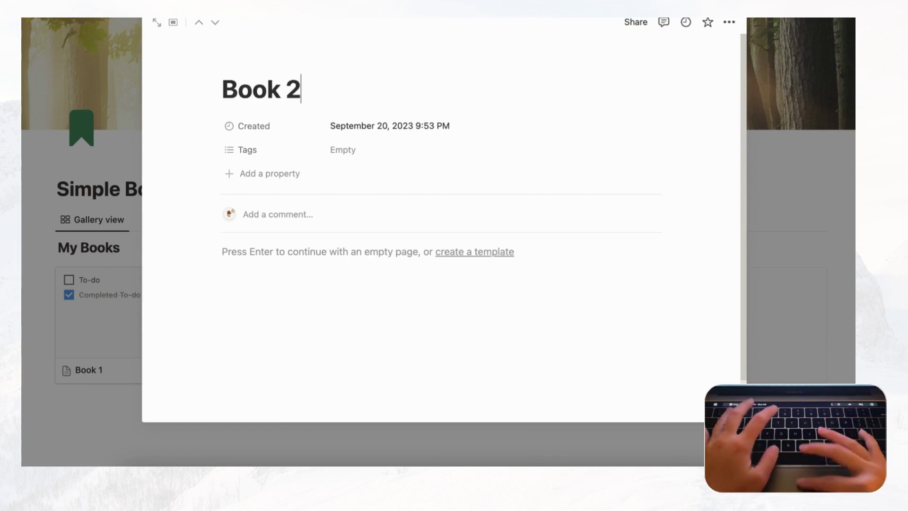
{"action": "left_click", "coordinate": [797, 176]}
Open the Page 3 card, rename it "Book 3", and close it.
{"action": "left_click", "coordinate": [515, 344]}
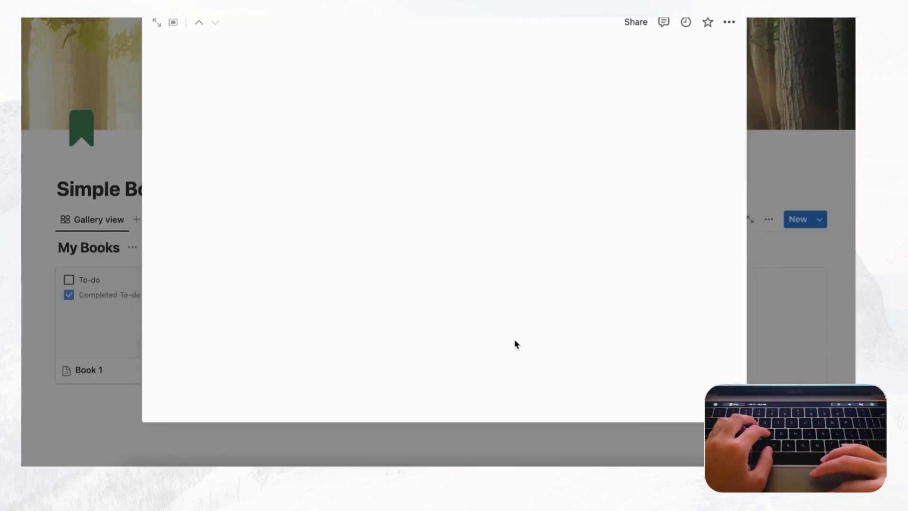
{"action": "left_click", "coordinate": [266, 89]}
{"action": "key", "text": "super+a"}
{"action": "key", "text": "BackSpace"}
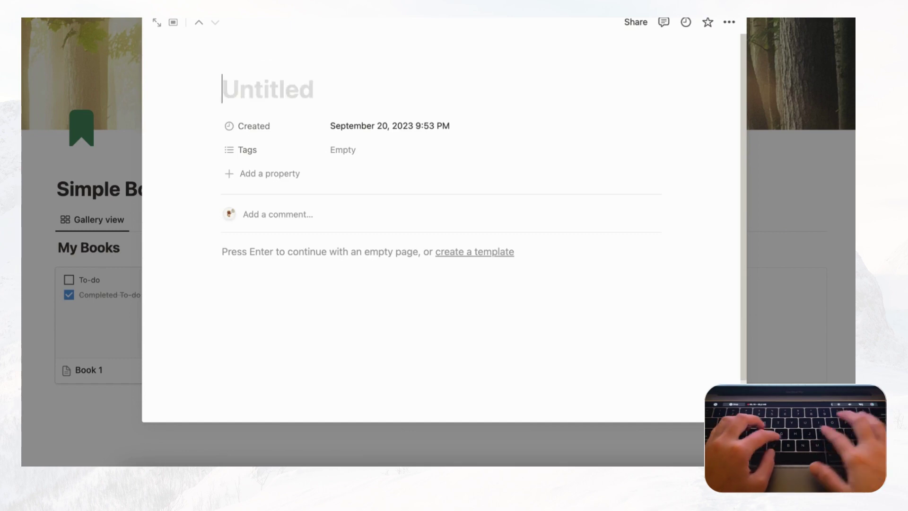
{"action": "type", "text": "Book 3"}
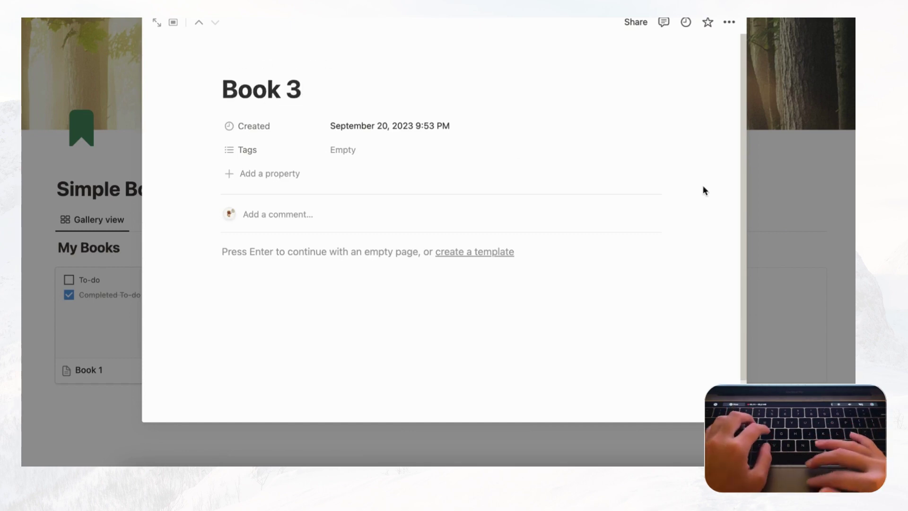
{"action": "left_click", "coordinate": [788, 174]}
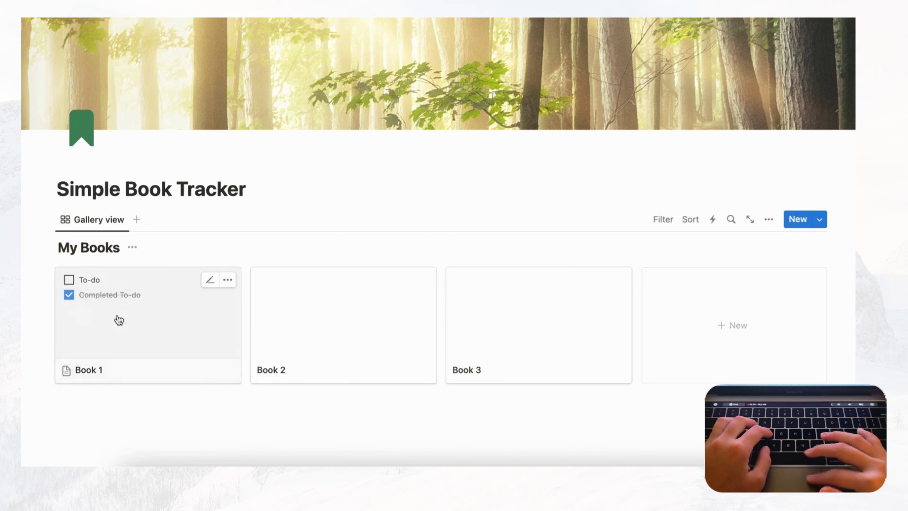
Open the Book 1 card, delete both to-do items from its page content, and close it.
{"action": "left_click", "coordinate": [142, 345]}
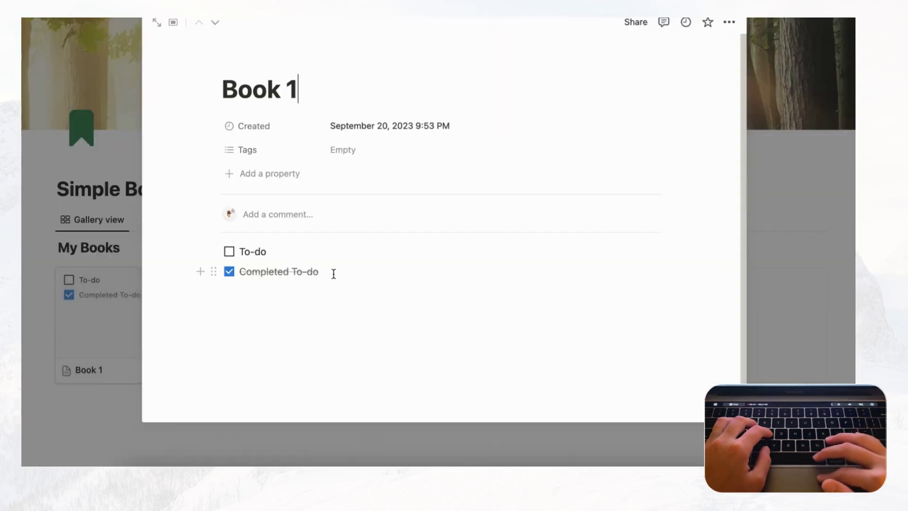
{"action": "left_click_drag", "start_coordinate": [333, 274], "coordinate": [225, 233]}
{"action": "key", "text": "Right"}
{"action": "key", "text": "BackSpace"}
{"action": "key", "text": "BackSpace"}
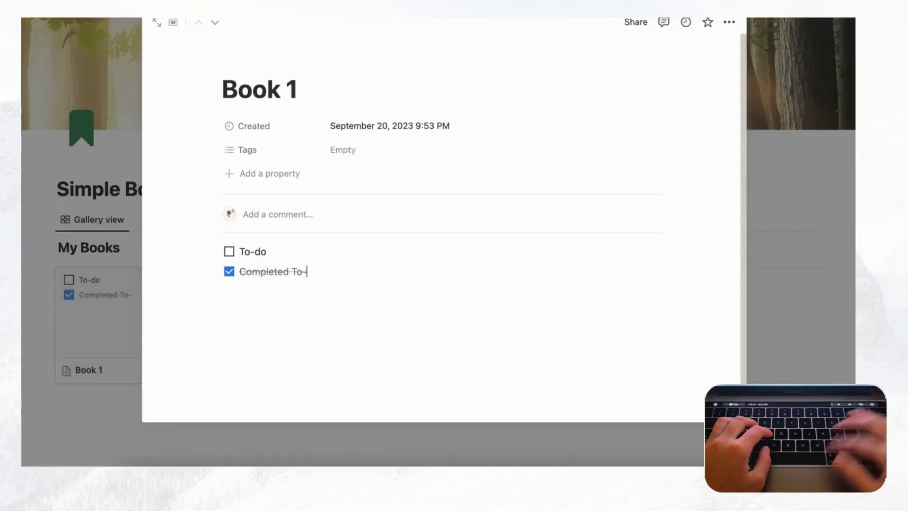
{"action": "key", "text": "super+a"}
{"action": "key", "text": "super+a"}
{"action": "key", "text": "BackSpace"}
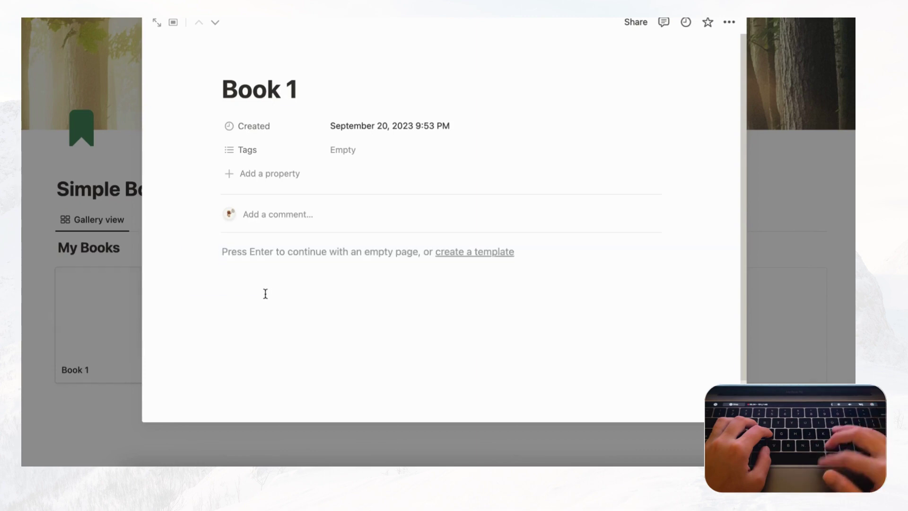
{"action": "left_click", "coordinate": [29, 304]}
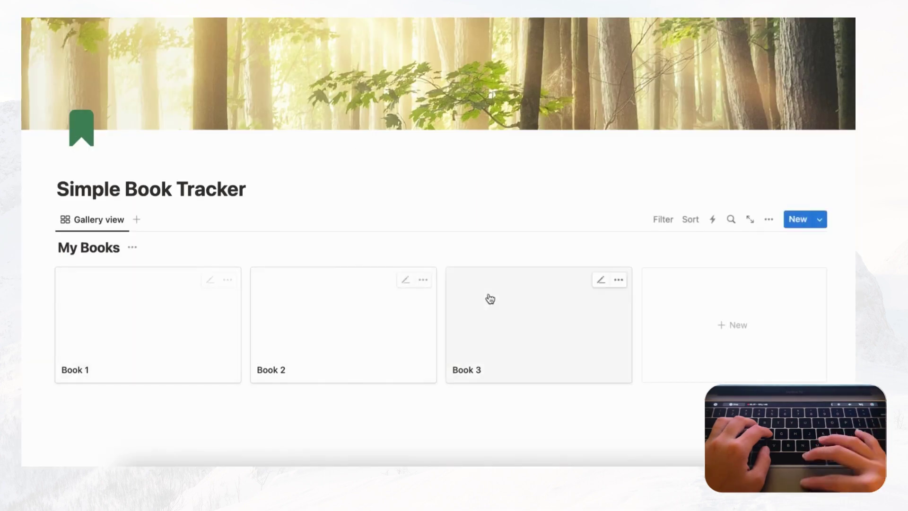
Set the gallery layout's card preview to Page cover and turn on Fit image.
{"action": "left_click", "coordinate": [768, 219]}
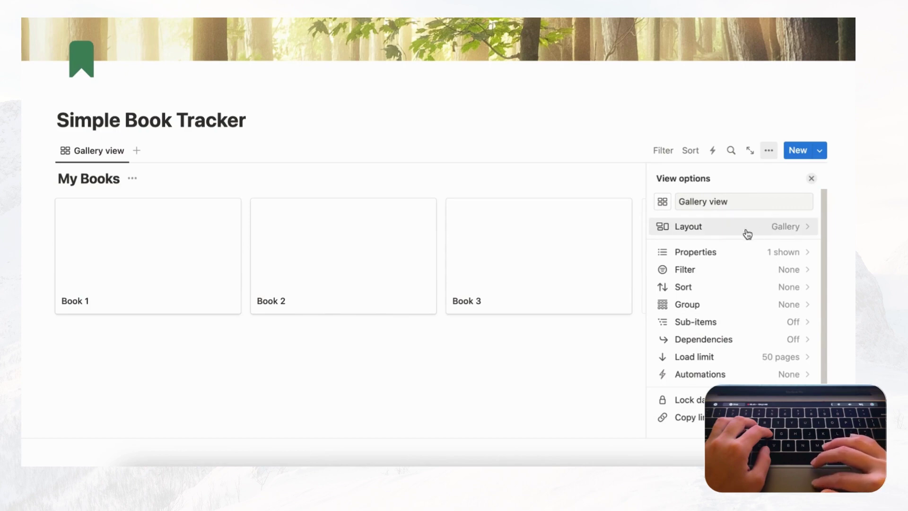
{"action": "left_click", "coordinate": [776, 232]}
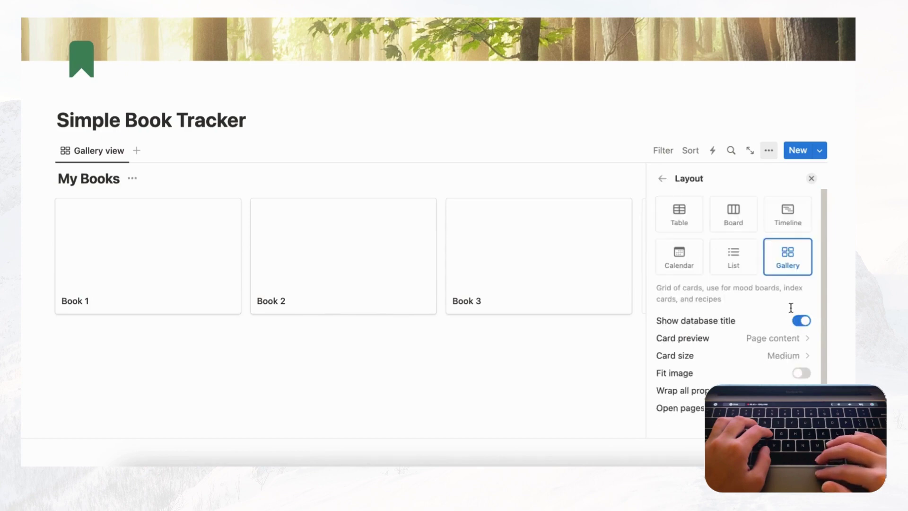
{"action": "left_click", "coordinate": [806, 341]}
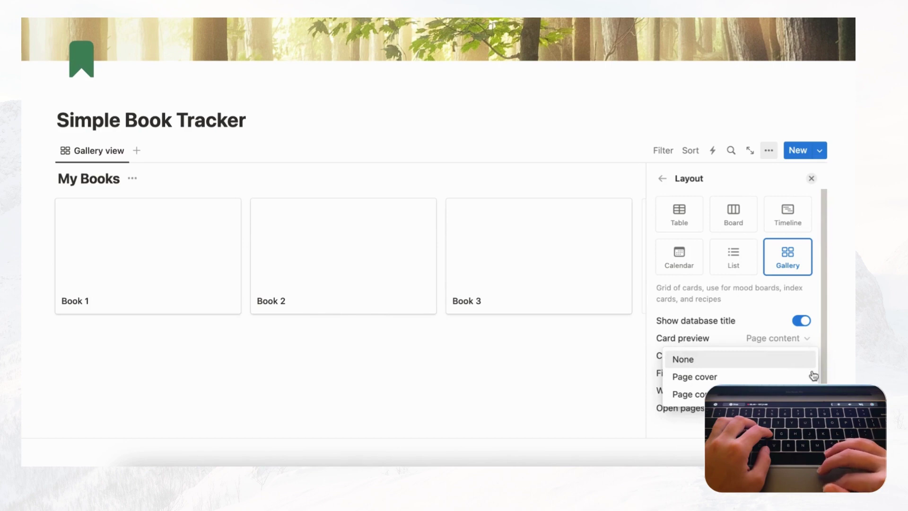
{"action": "left_click", "coordinate": [787, 376]}
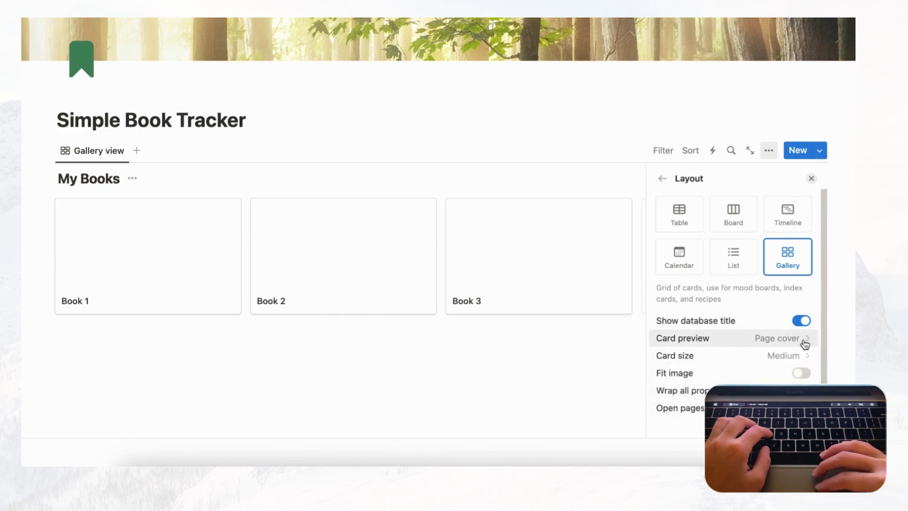
{"action": "left_click", "coordinate": [802, 374]}
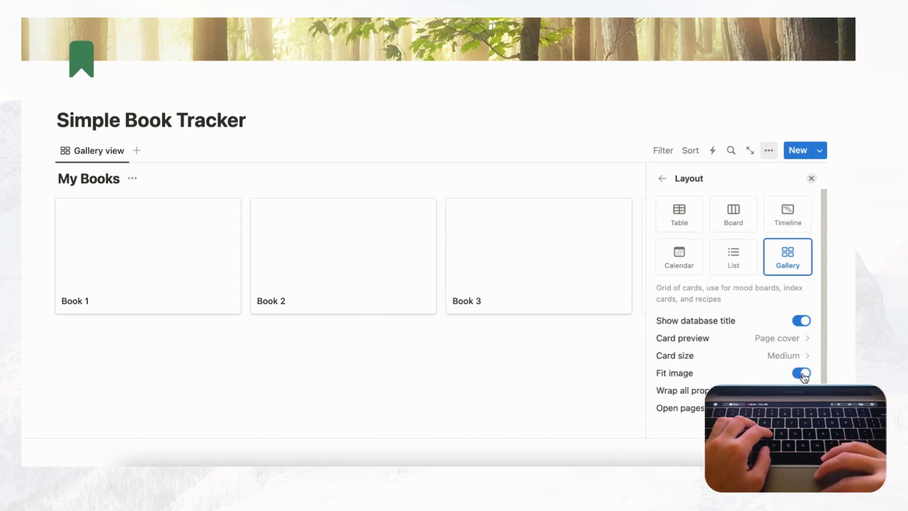
{"action": "left_click", "coordinate": [811, 179]}
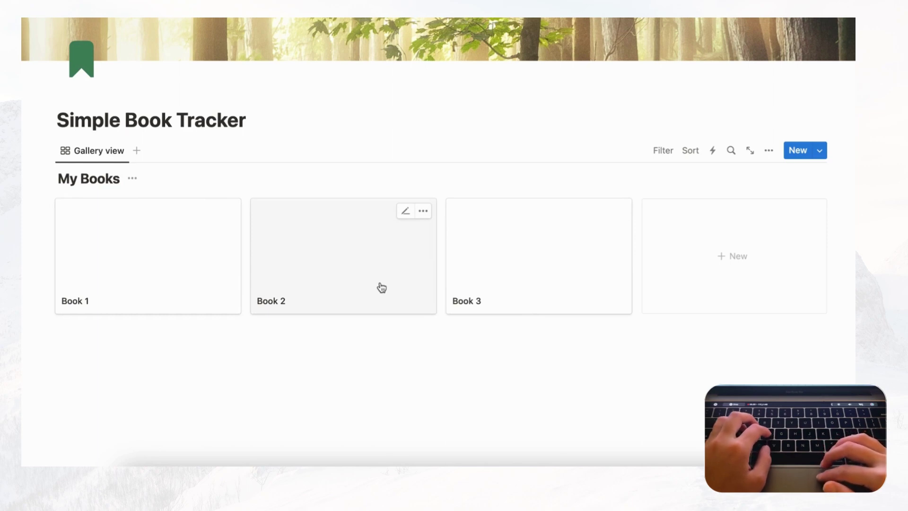
Open the Book 1 card, rename it "Atomic Habits", and close it.
{"action": "left_click", "coordinate": [178, 277]}
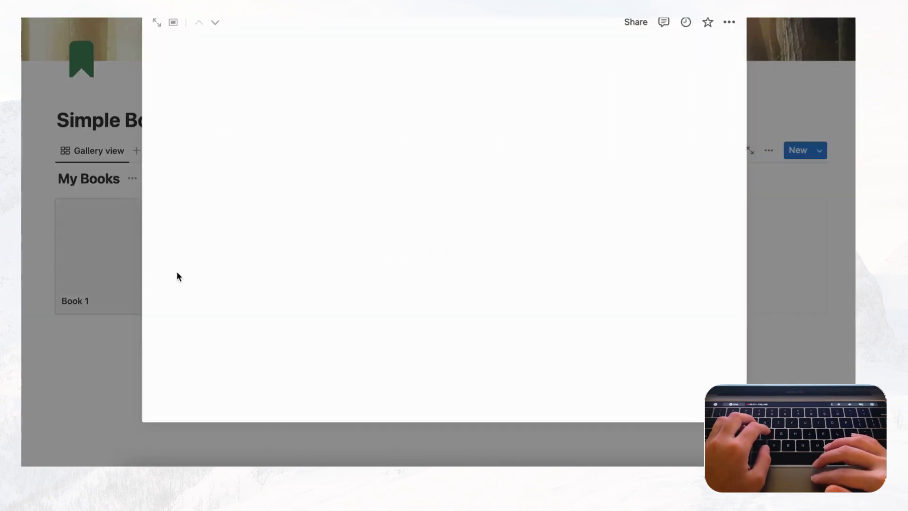
{"action": "triple_click", "coordinate": [296, 88]}
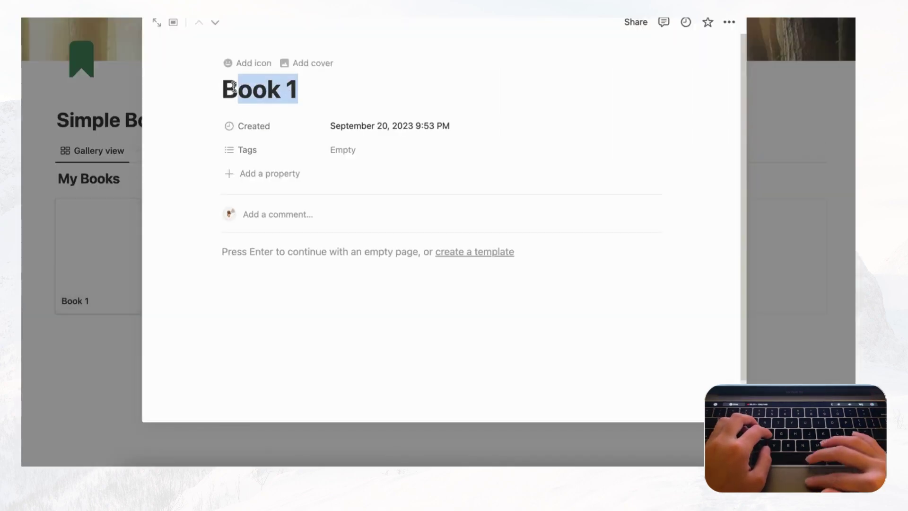
{"action": "key", "text": "BackSpace"}
{"action": "type", "text": "Atomic Habits"}
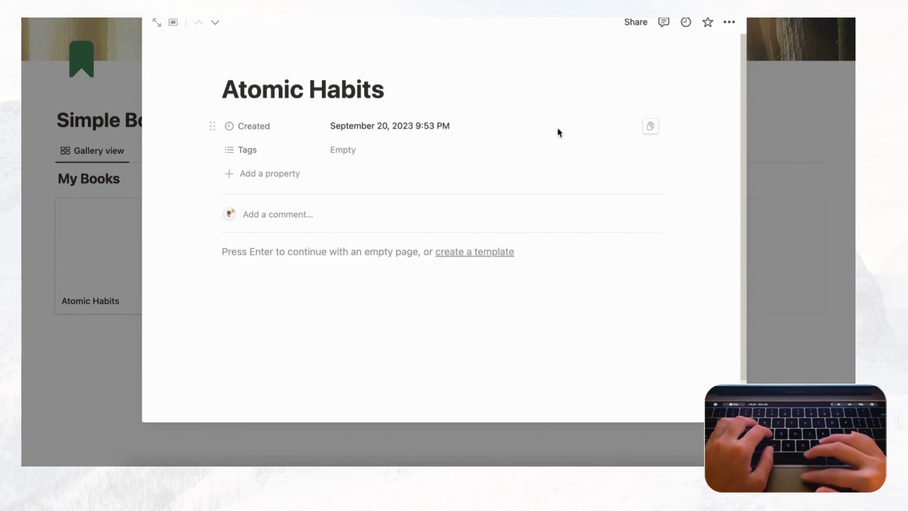
{"action": "left_click", "coordinate": [793, 108]}
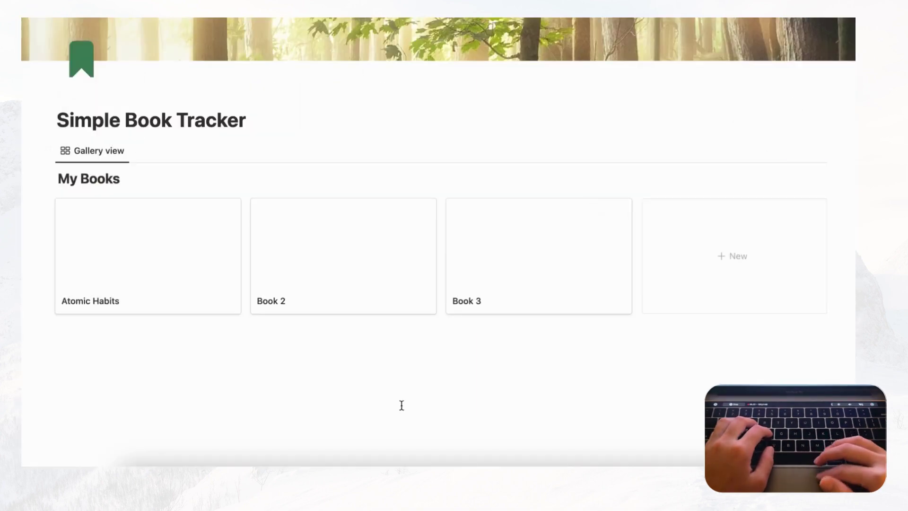
Switch to the browser's Google Images results for "atomic habits" and copy the image address of the Target book cover.
{"action": "left_click", "coordinate": [359, 461]}
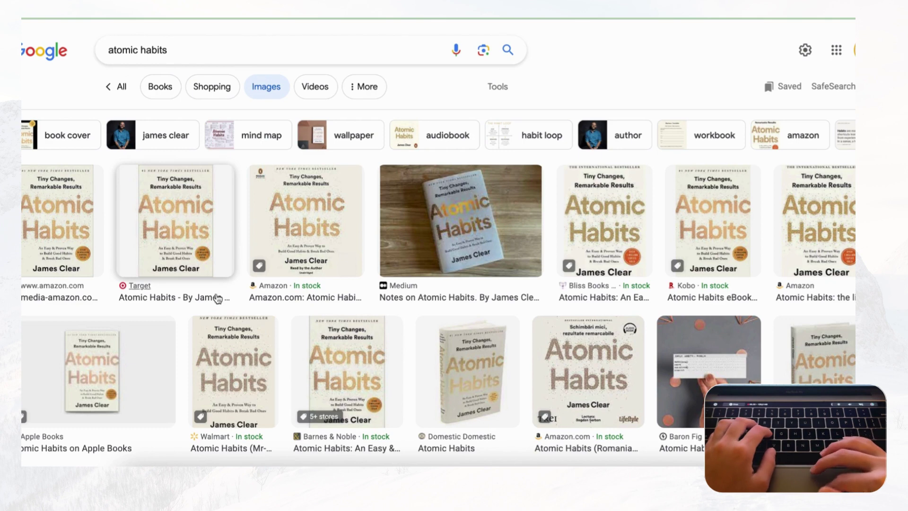
{"action": "scroll", "coordinate": [312, 244], "scroll_direction": "down", "scroll_amount": 1}
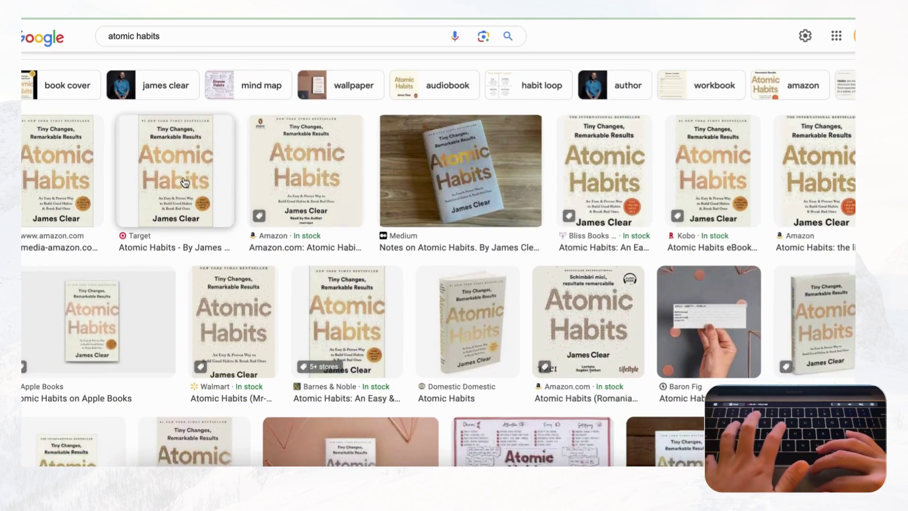
{"action": "right_click", "coordinate": [171, 163]}
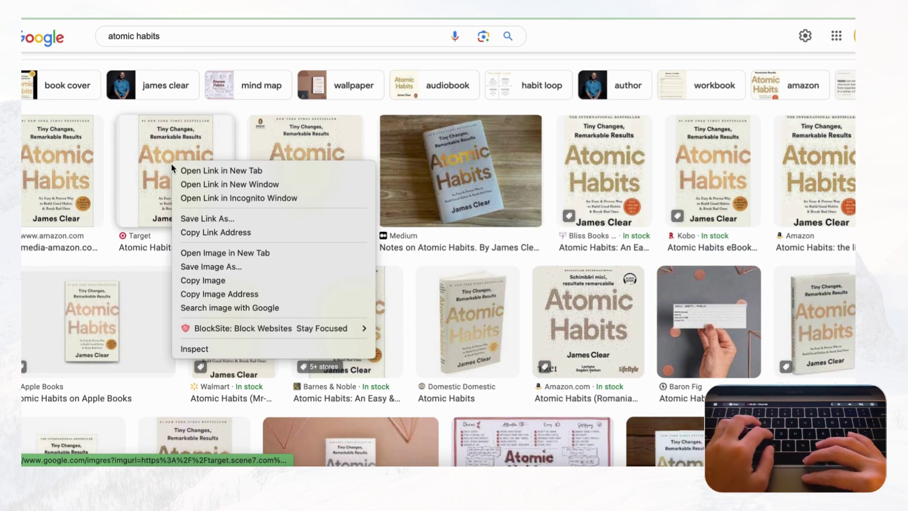
{"action": "left_click", "coordinate": [240, 293]}
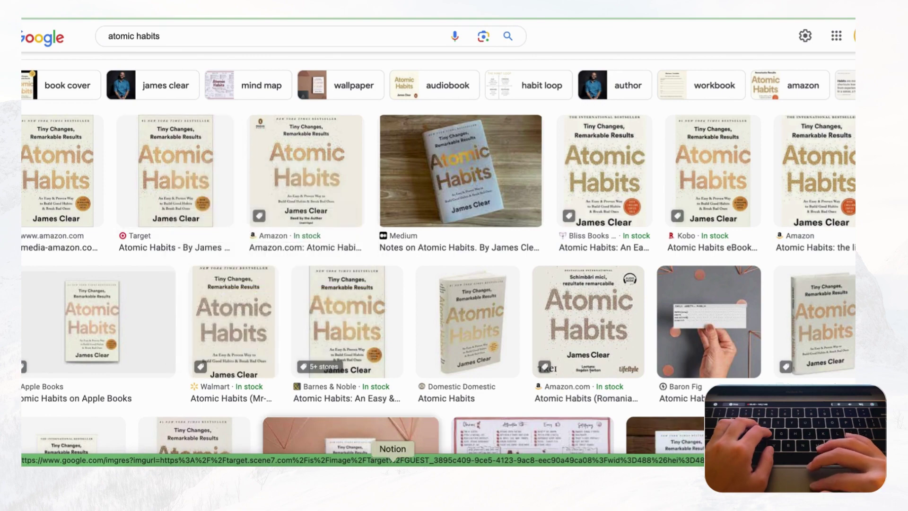
Switch back to Notion and give the Atomic Habits page a cover from the copied image link, closing the page when done.
{"action": "left_click", "coordinate": [386, 461]}
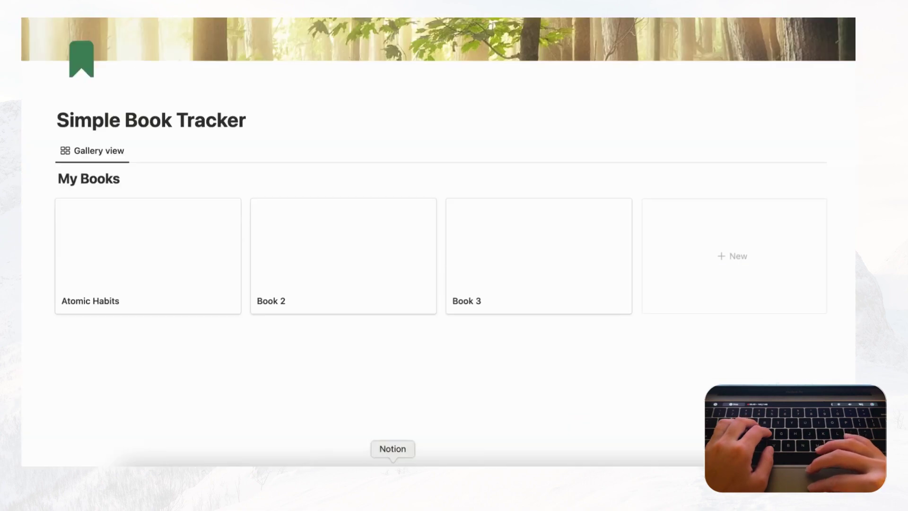
{"action": "left_click", "coordinate": [196, 253]}
{"action": "left_click", "coordinate": [311, 66]}
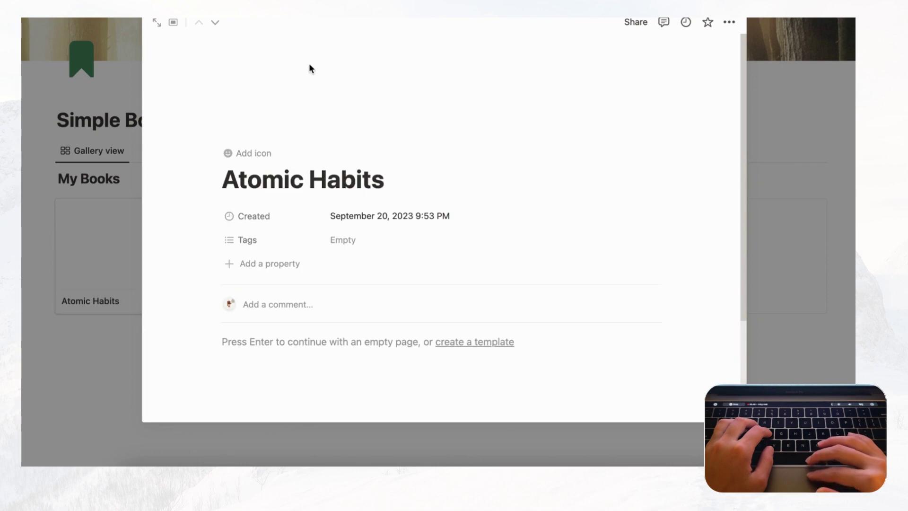
{"action": "left_click", "coordinate": [565, 118]}
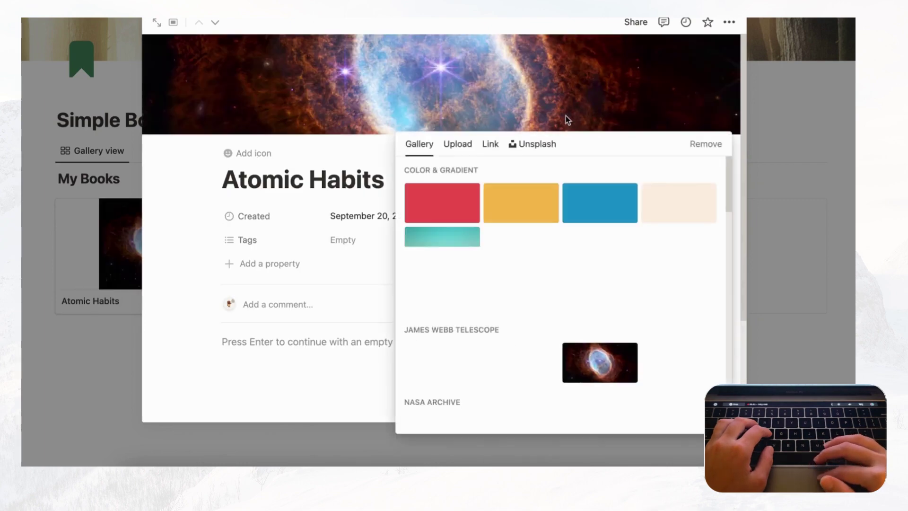
{"action": "left_click", "coordinate": [491, 145]}
{"action": "key", "text": "super+v"}
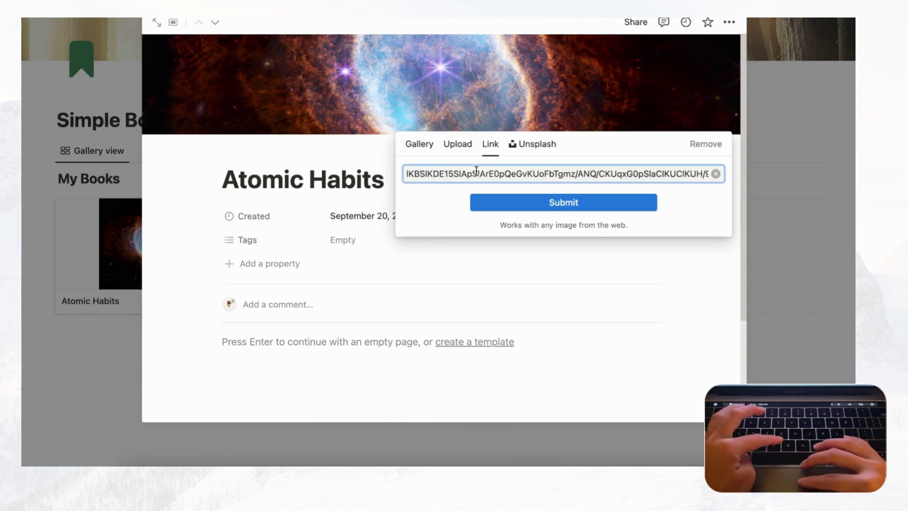
{"action": "left_click", "coordinate": [516, 204]}
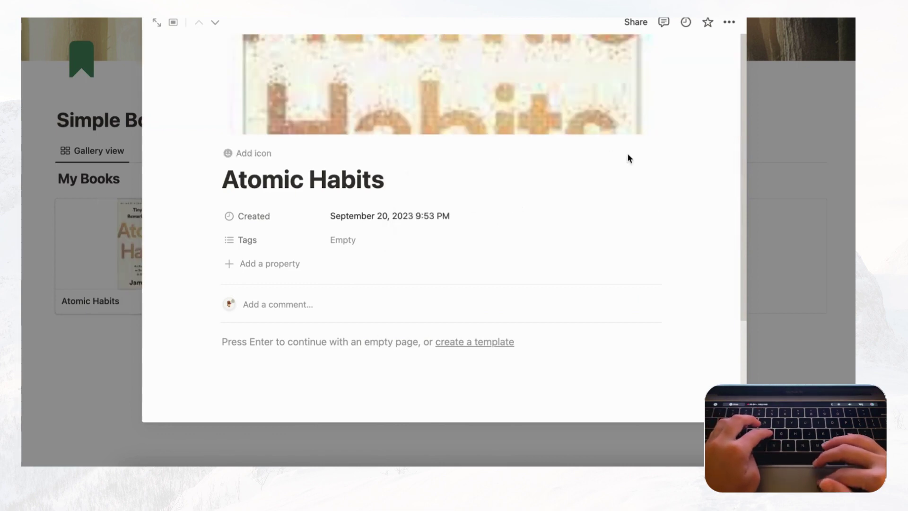
{"action": "left_click", "coordinate": [793, 138]}
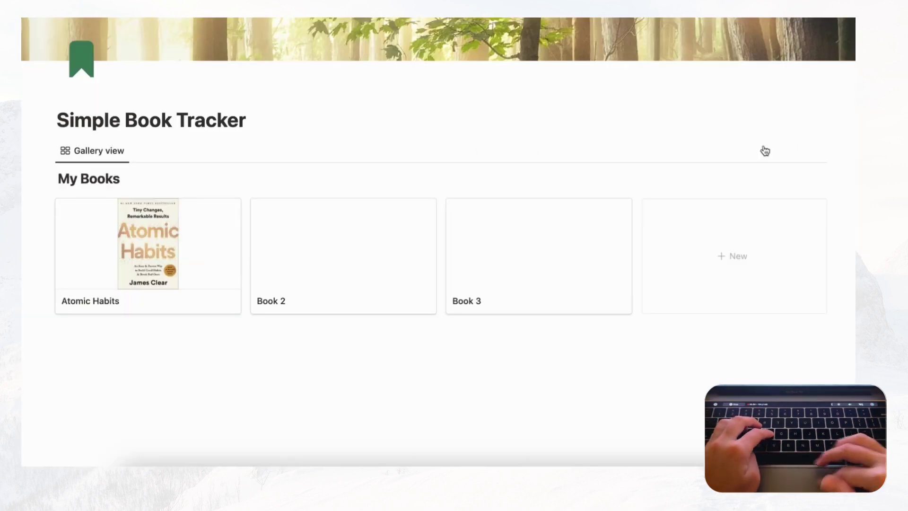
Open the Atomic Habits card and delete the Created property from the My Books database.
{"action": "left_click", "coordinate": [175, 296]}
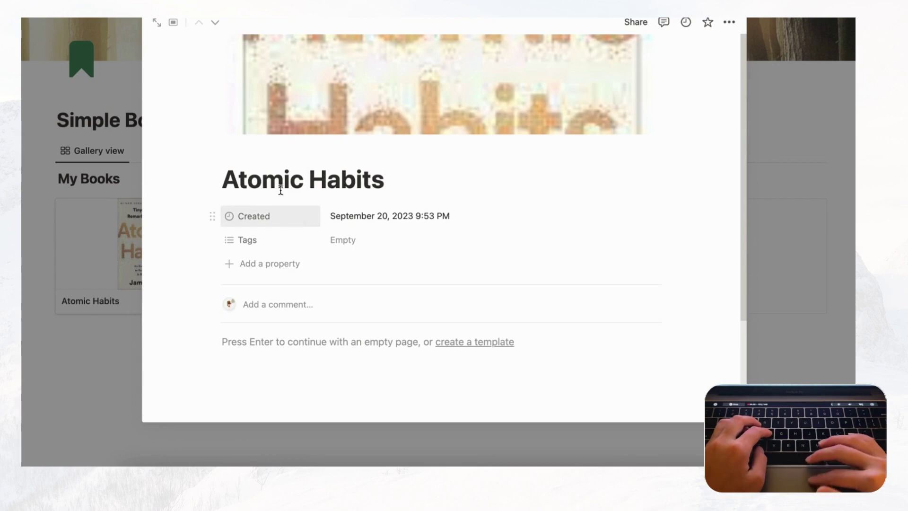
{"action": "scroll", "coordinate": [330, 180], "scroll_direction": "down", "scroll_amount": 2}
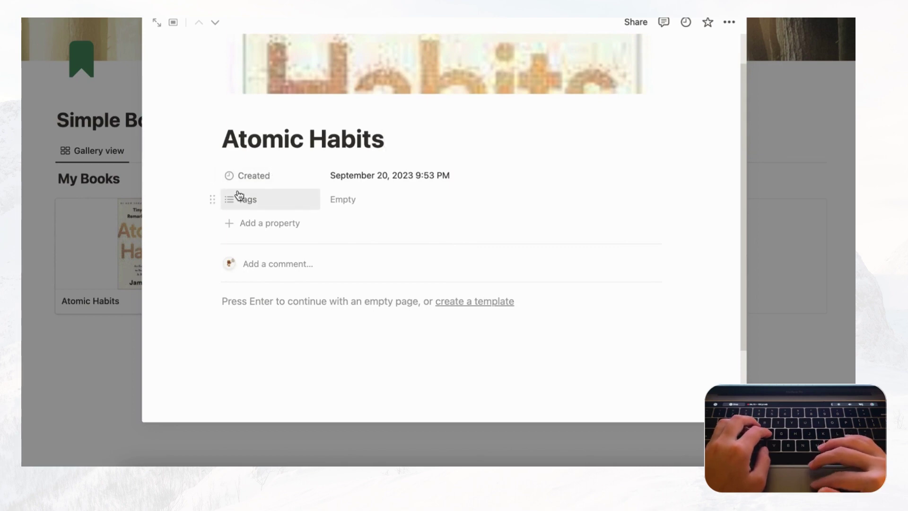
{"action": "left_click_drag", "start_coordinate": [190, 162], "coordinate": [212, 176]}
{"action": "left_click", "coordinate": [212, 176]}
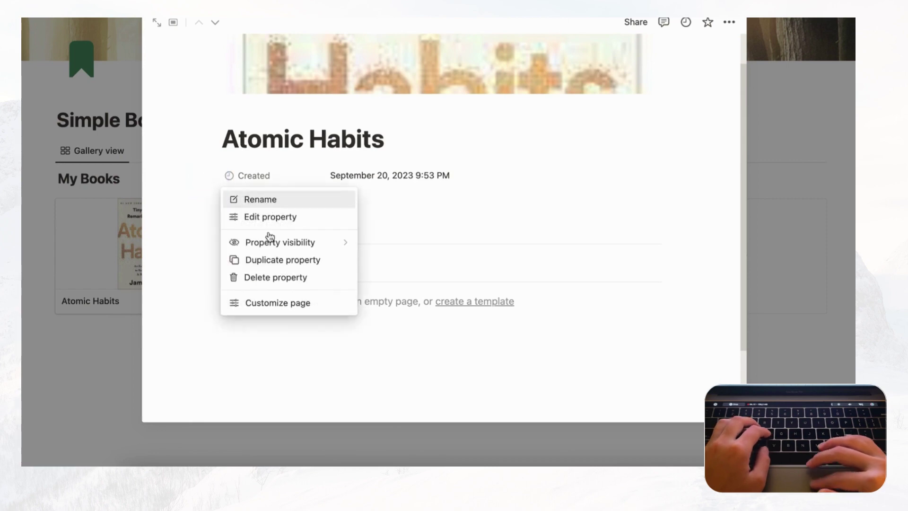
{"action": "left_click", "coordinate": [284, 278]}
{"action": "left_click", "coordinate": [399, 224]}
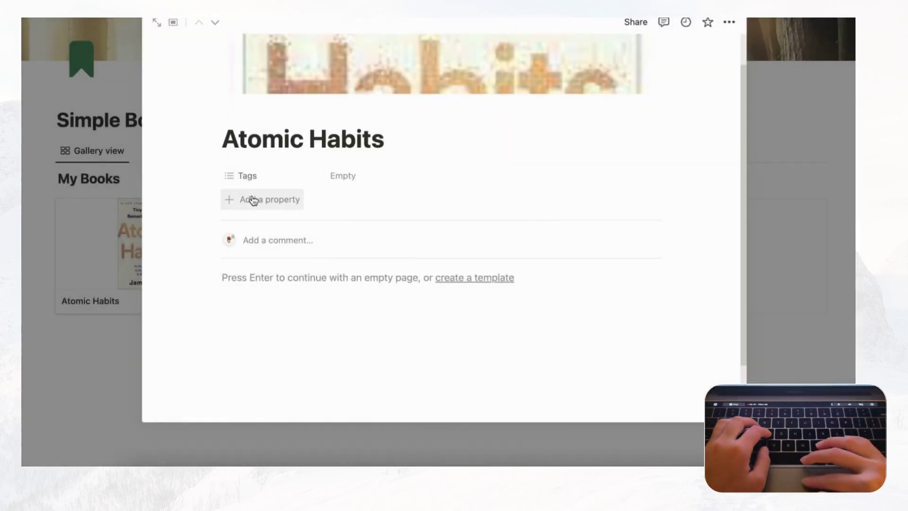
Delete the Tags property from the My Books database.
{"action": "left_click", "coordinate": [213, 176]}
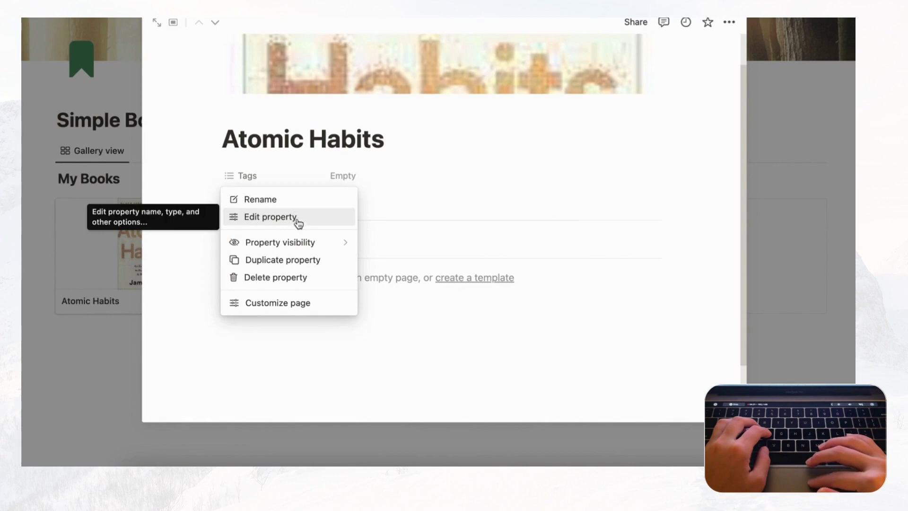
{"action": "left_click", "coordinate": [310, 278]}
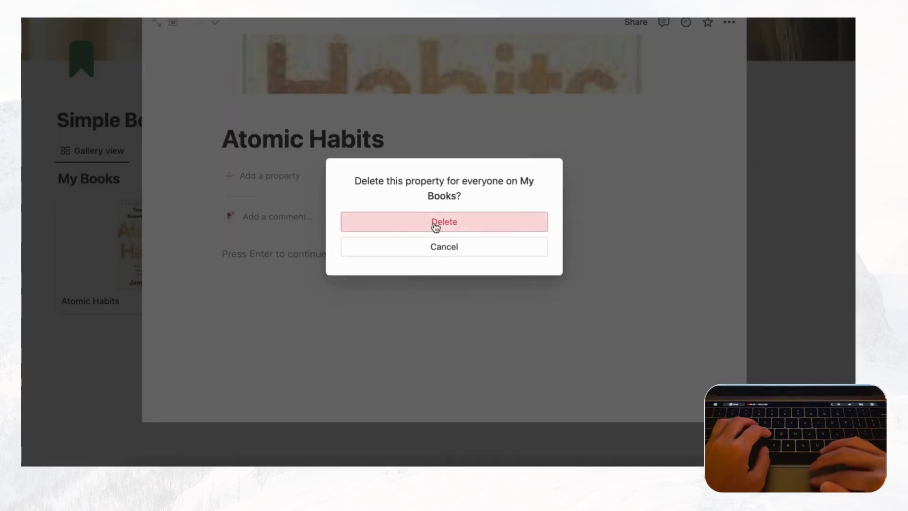
{"action": "left_click", "coordinate": [435, 227]}
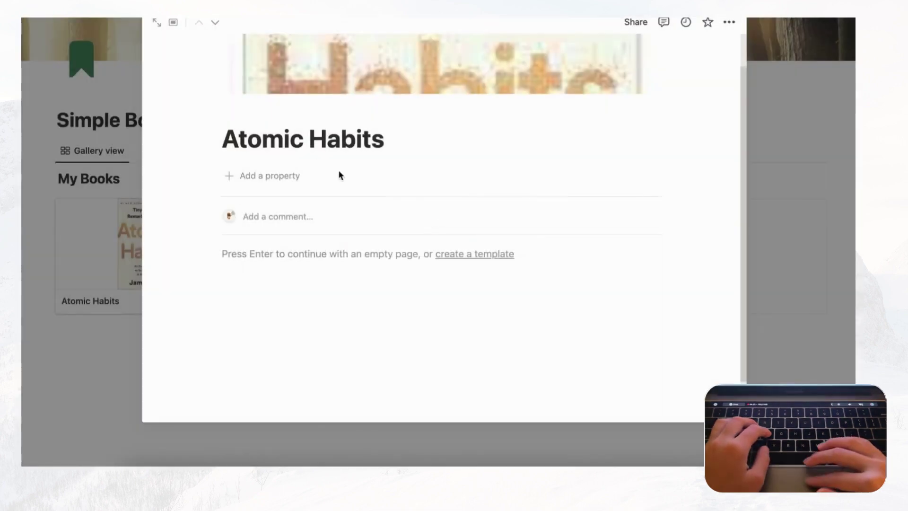
Add a multi-select property named "Author" to the Atomic Habits page.
{"action": "left_click", "coordinate": [283, 183]}
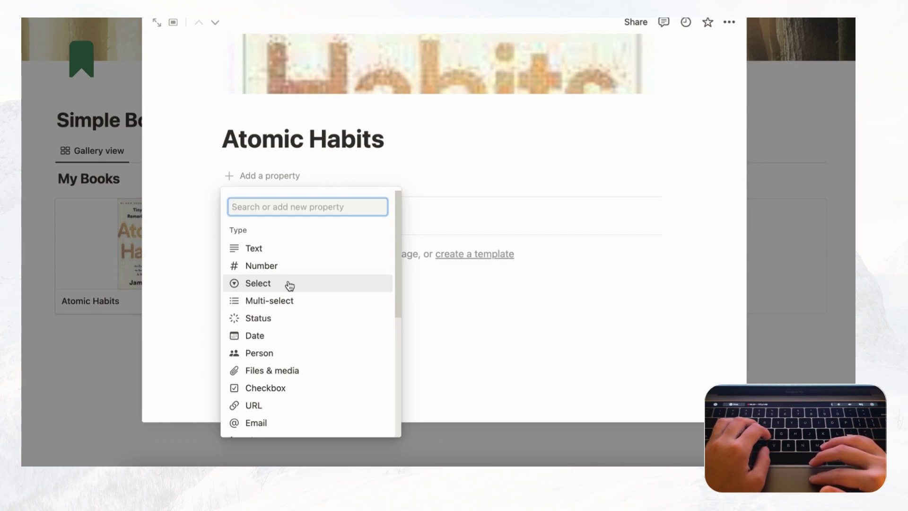
{"action": "left_click", "coordinate": [294, 306]}
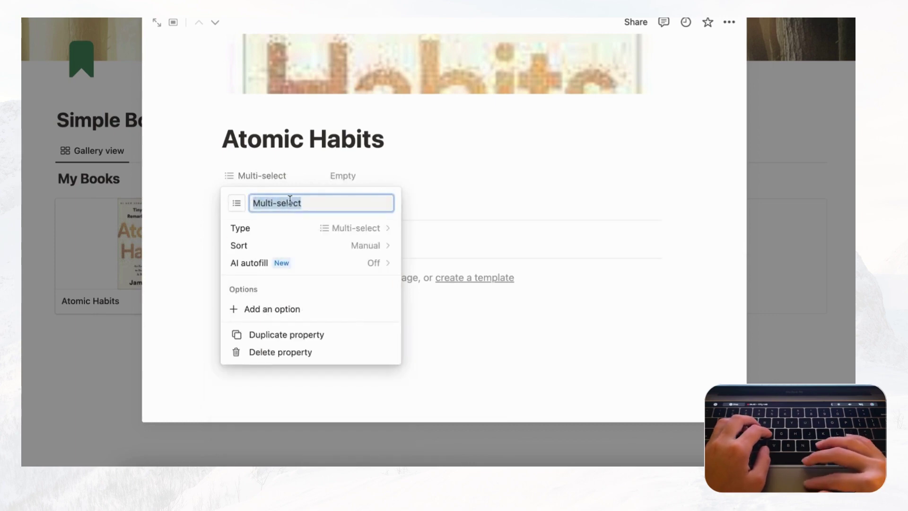
{"action": "triple_click", "coordinate": [284, 203]}
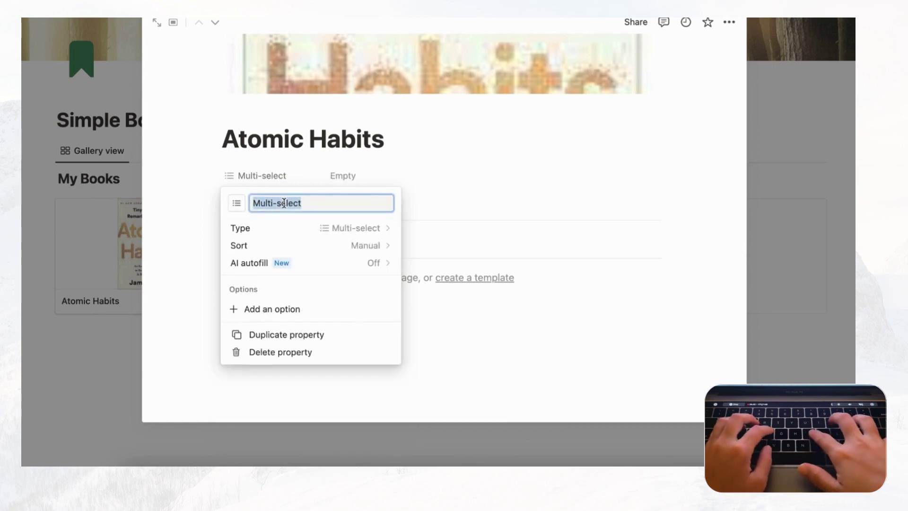
{"action": "type", "text": "Author"}
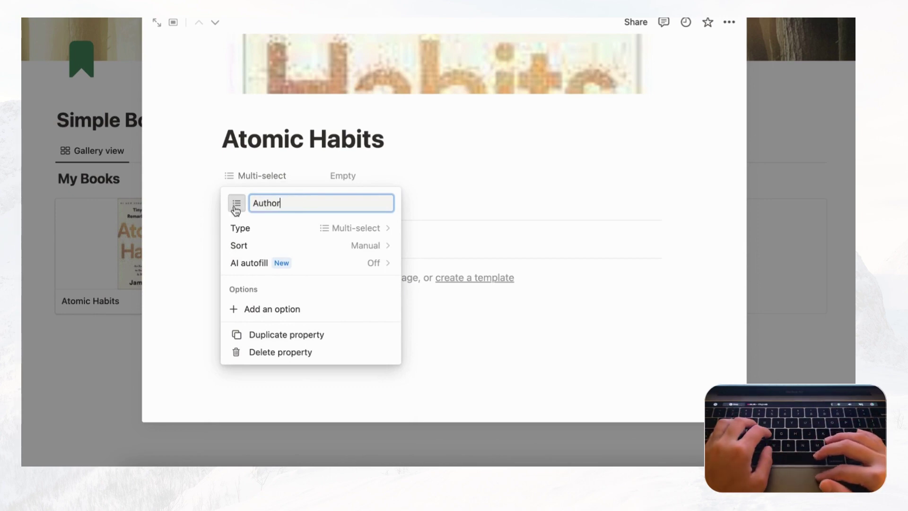
Search the icons for "person" and give the Author property the circled person icon.
{"action": "left_click", "coordinate": [236, 204]}
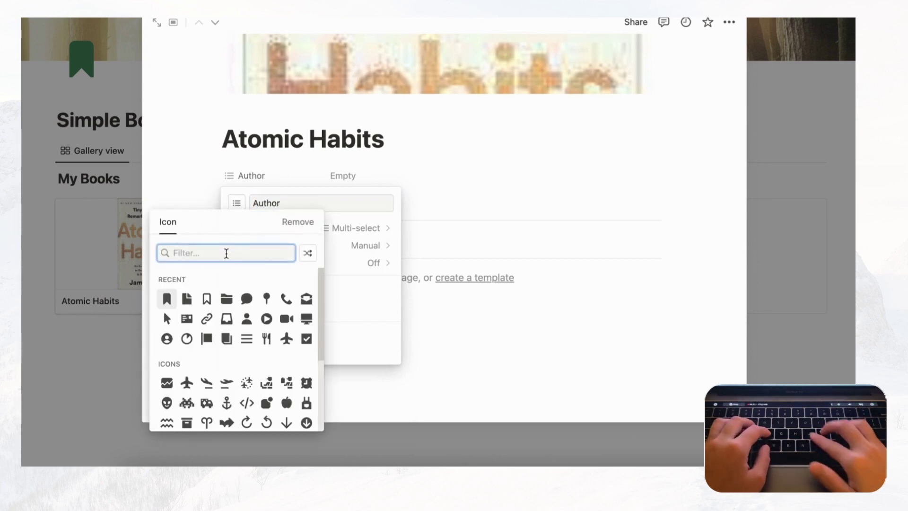
{"action": "type", "text": "person"}
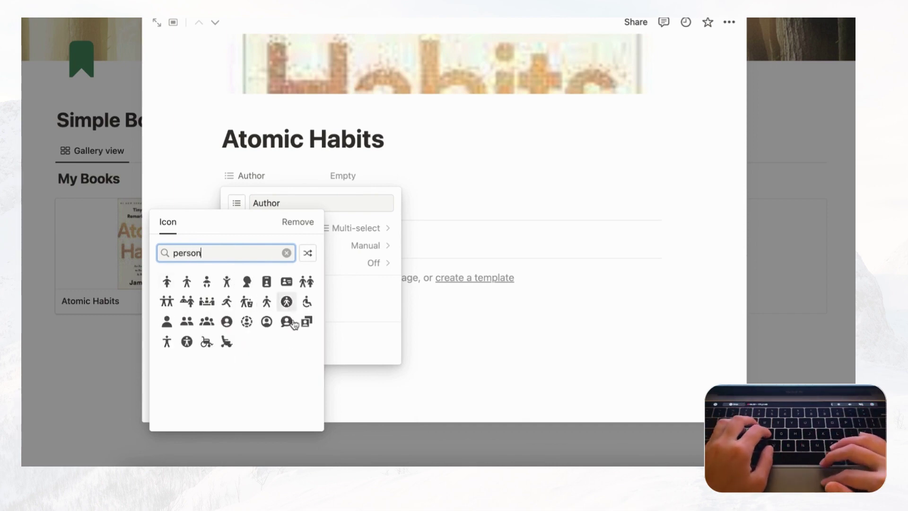
{"action": "left_click", "coordinate": [228, 321]}
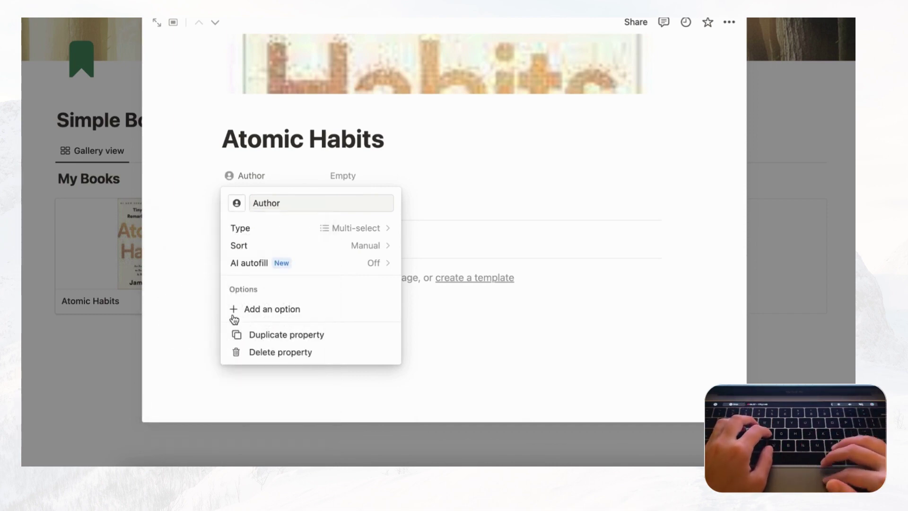
{"action": "left_click", "coordinate": [304, 183]}
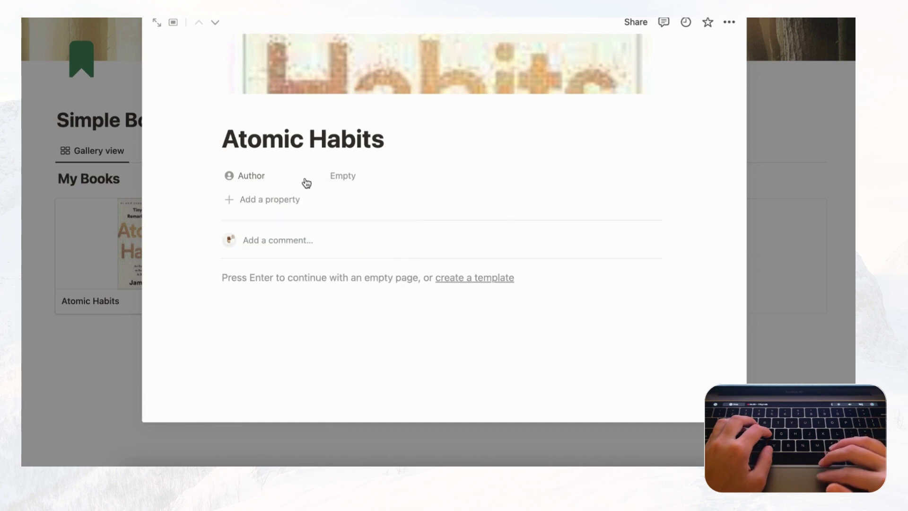
Create the option "James Clear" as the Author value of the Atomic Habits page.
{"action": "left_click", "coordinate": [366, 181]}
{"action": "type", "text": "Jame"}
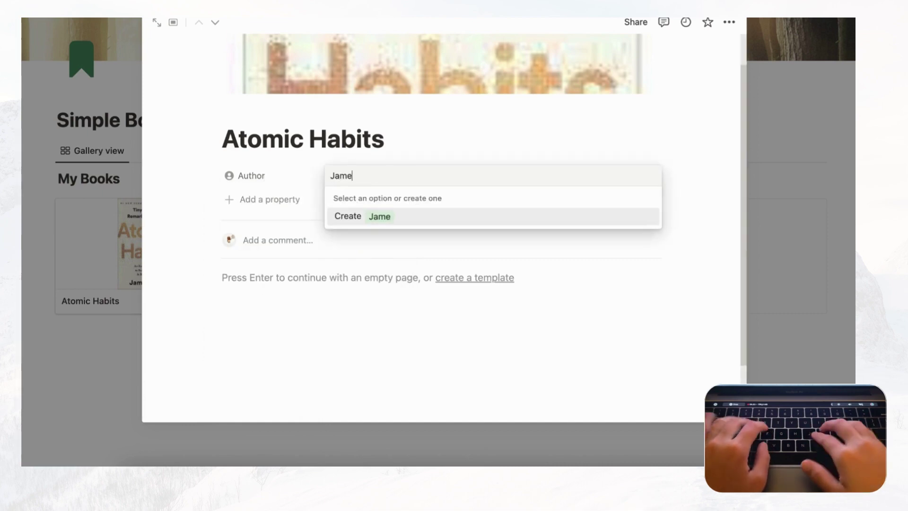
{"action": "type", "text": "s Clear"}
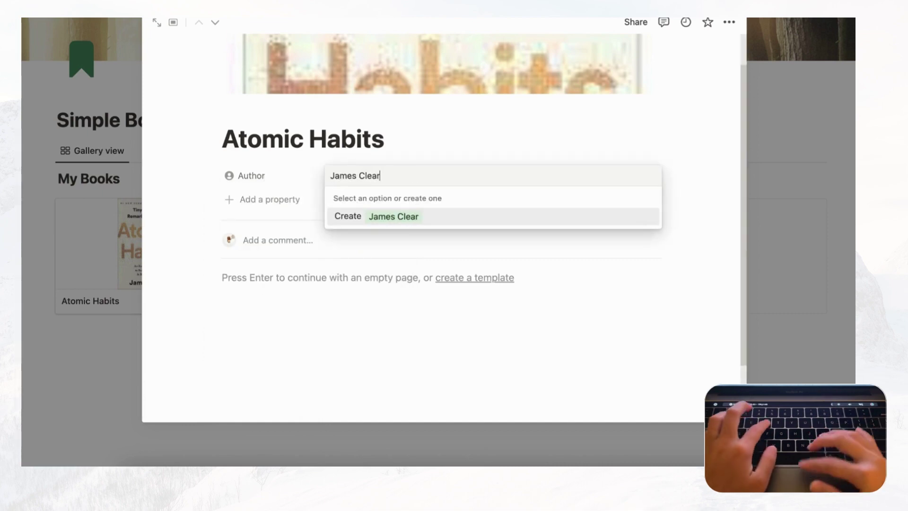
{"action": "left_click", "coordinate": [418, 216]}
{"action": "left_click", "coordinate": [418, 139]}
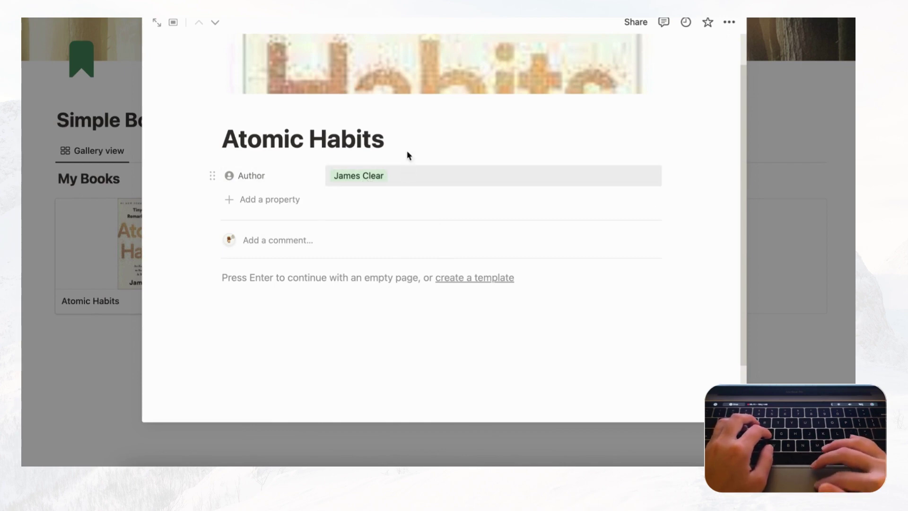
Add a multi-select property named "Genre" to the Atomic Habits page and give it the pin icon.
{"action": "left_click", "coordinate": [259, 207]}
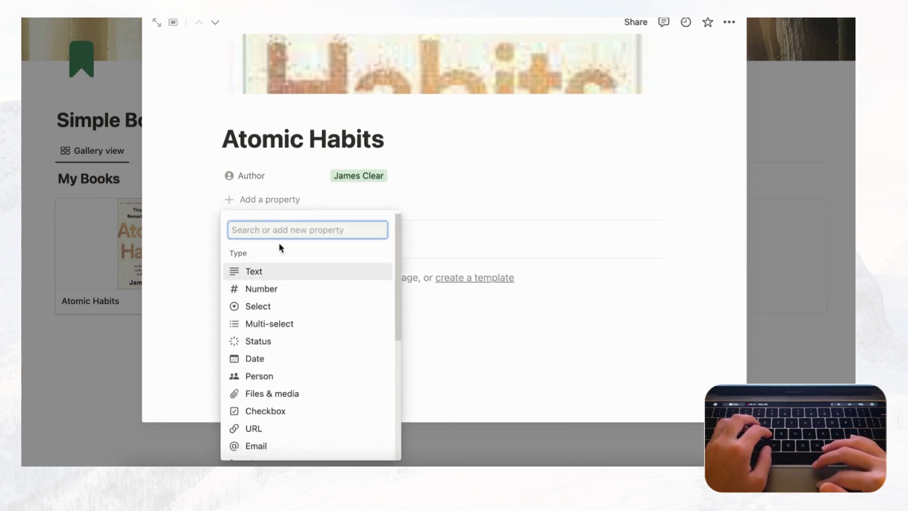
{"action": "left_click", "coordinate": [294, 325]}
{"action": "type", "text": "Genre"}
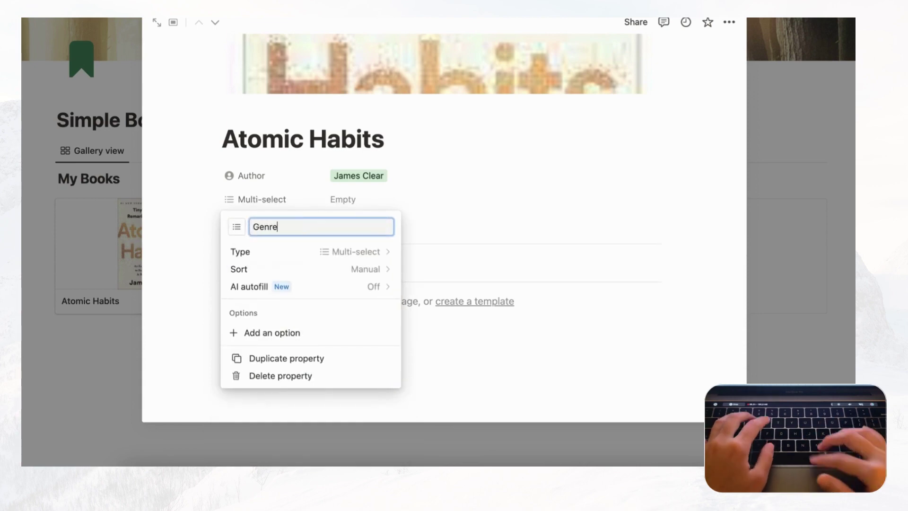
{"action": "left_click", "coordinate": [237, 229]}
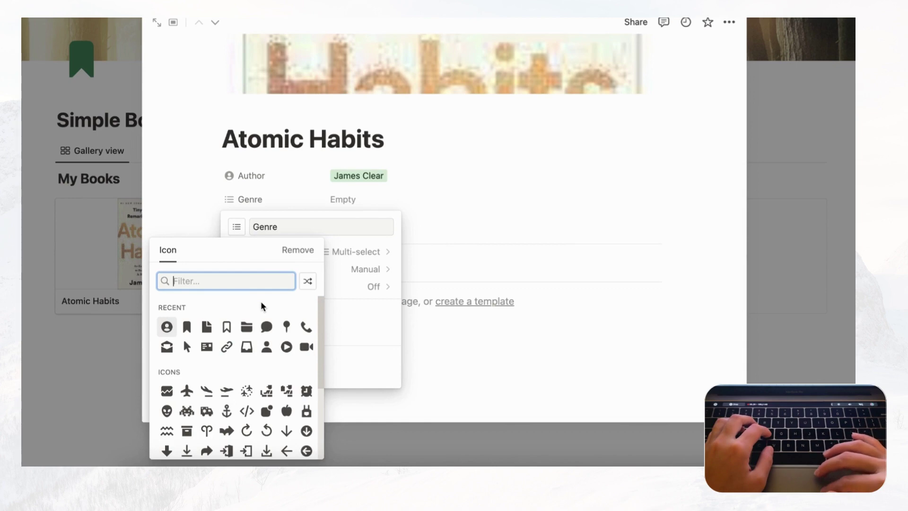
{"action": "scroll", "coordinate": [260, 319], "scroll_direction": "down", "scroll_amount": 2}
{"action": "scroll", "coordinate": [259, 324], "scroll_direction": "up", "scroll_amount": 2}
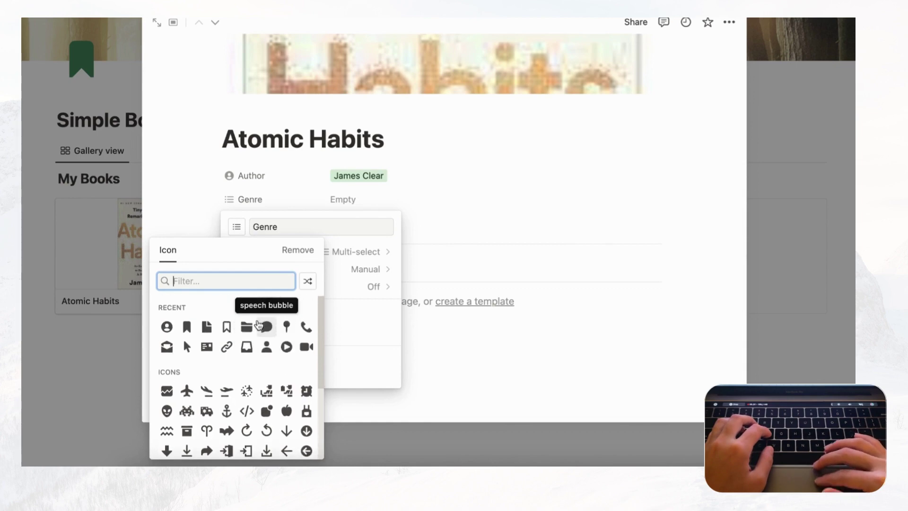
{"action": "left_click", "coordinate": [287, 326]}
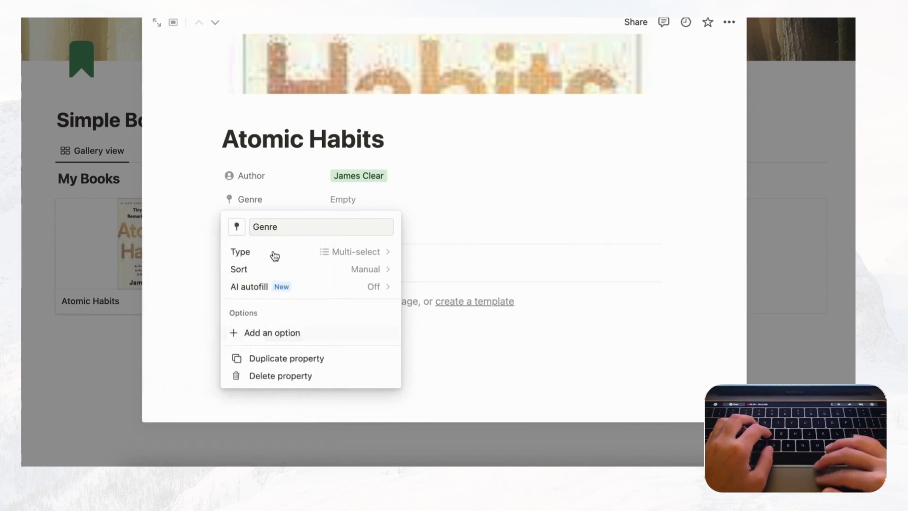
{"action": "left_click", "coordinate": [281, 191]}
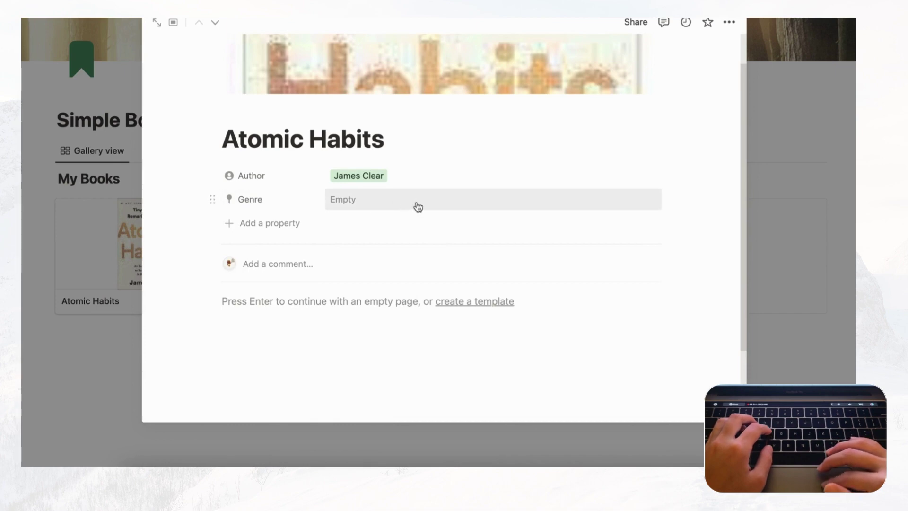
Create the option "Self Improvement" as the Genre value of the Atomic Habits page.
{"action": "left_click", "coordinate": [418, 206]}
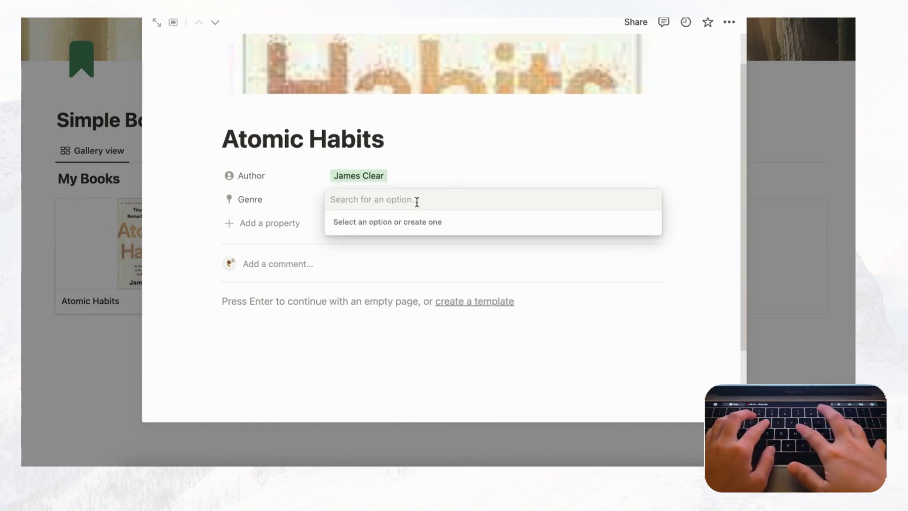
{"action": "type", "text": "Produc"}
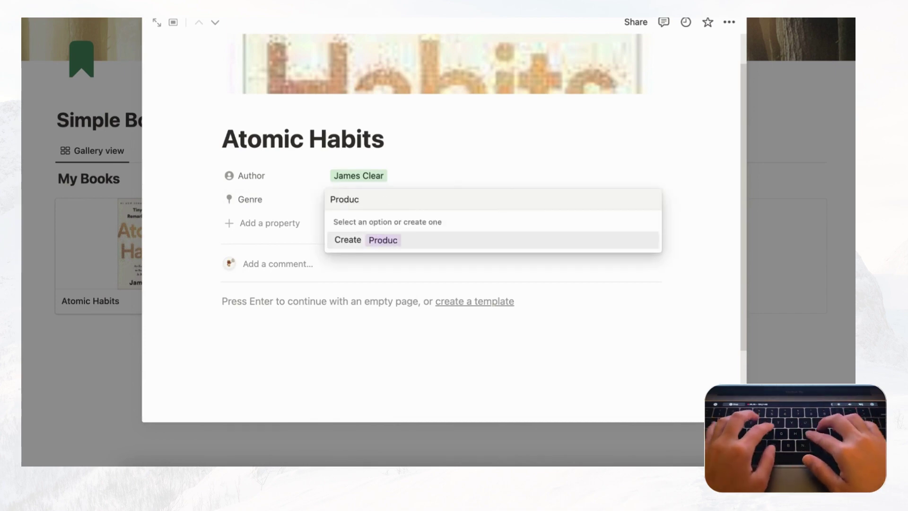
{"action": "key", "text": "BackSpace"}
{"action": "key", "text": "BackSpace"}
{"action": "key", "text": "BackSpace"}
{"action": "key", "text": "BackSpace"}
{"action": "key", "text": "BackSpace"}
{"action": "key", "text": "BackSpace"}
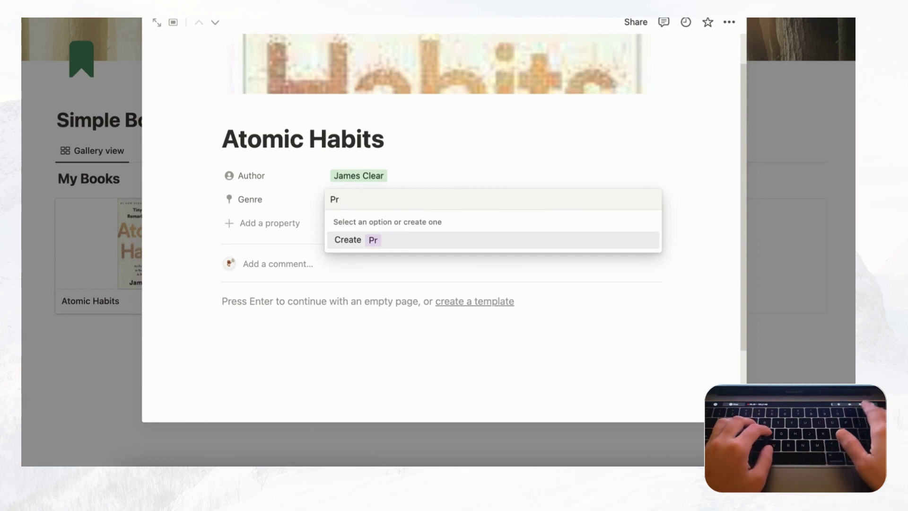
{"action": "type", "text": "Self Improvement"}
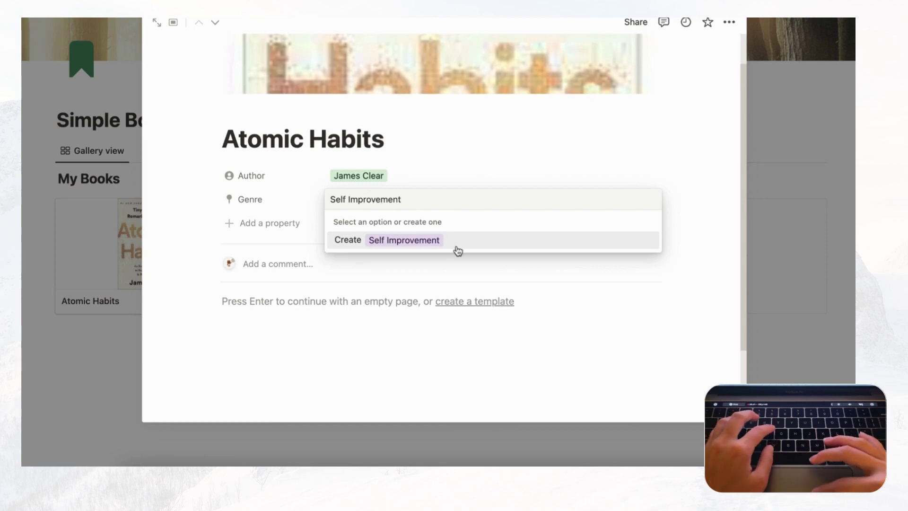
{"action": "left_click", "coordinate": [422, 243]}
{"action": "left_click", "coordinate": [435, 165]}
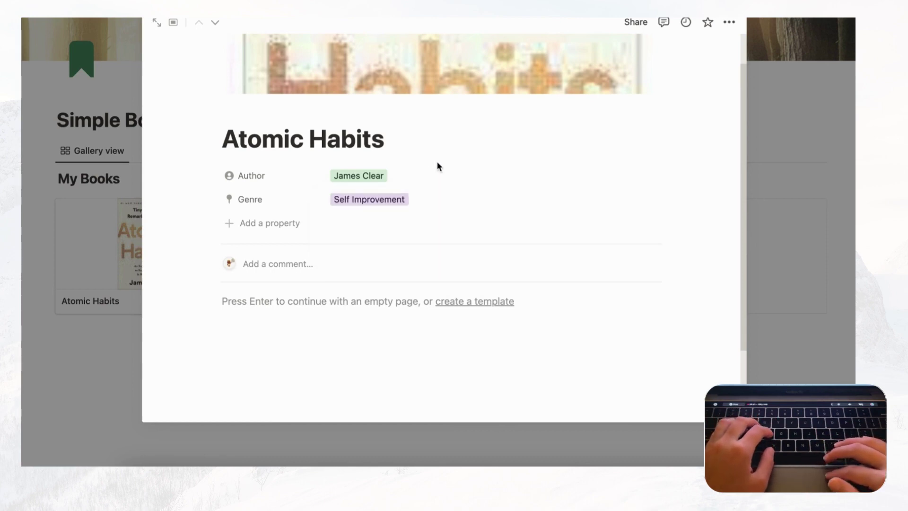
Add a Status property to the Atomic Habits page and rename its "Not started" option to "Want to Read".
{"action": "left_click", "coordinate": [289, 226]}
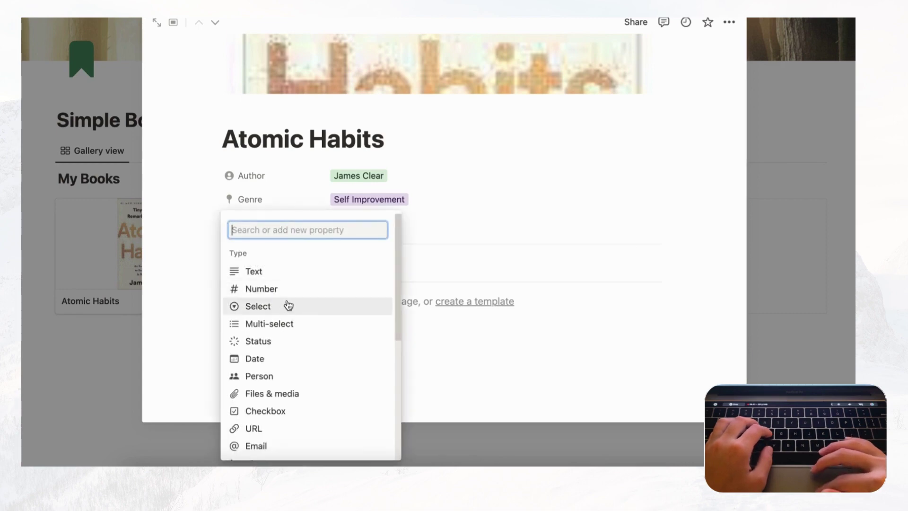
{"action": "left_click", "coordinate": [273, 342]}
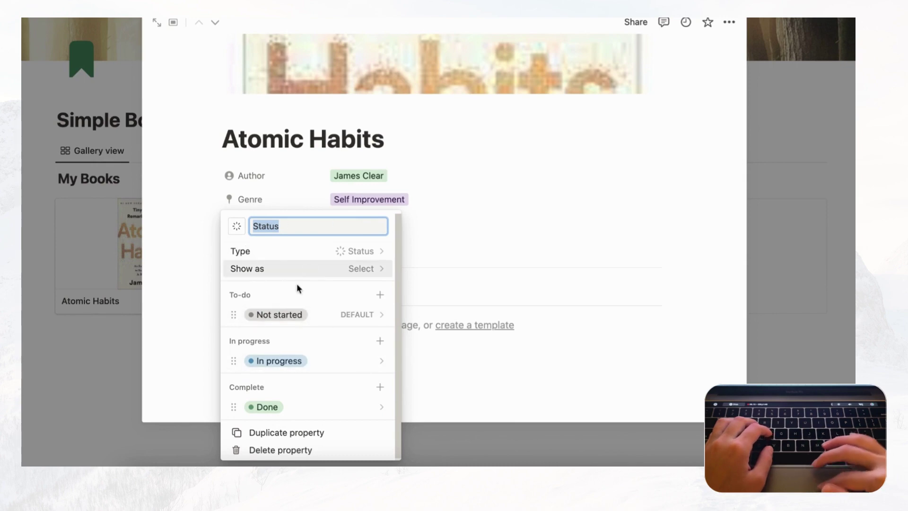
{"action": "left_click", "coordinate": [233, 315]}
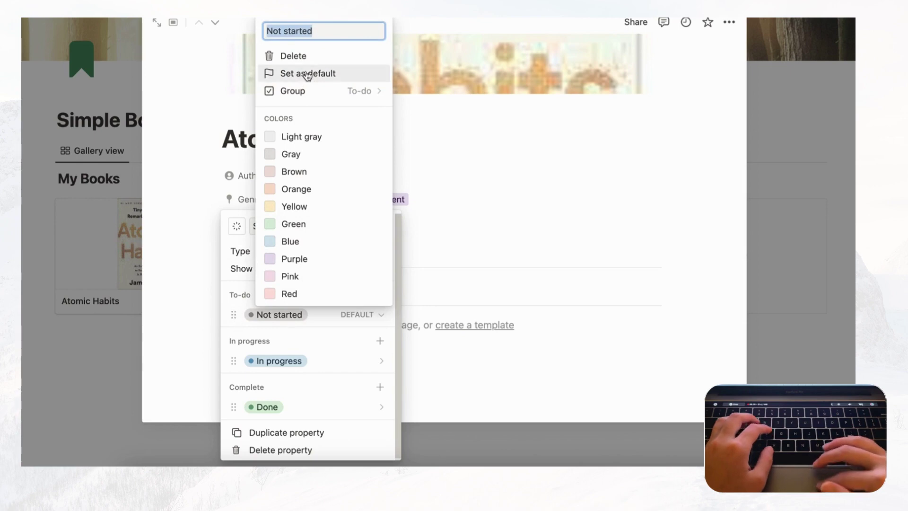
{"action": "key", "text": "BackSpace"}
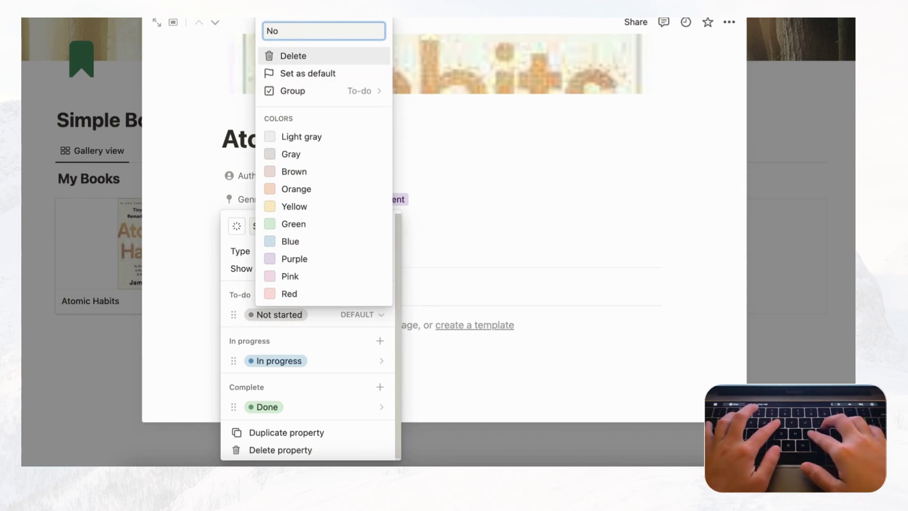
{"action": "type", "text": "Not St"}
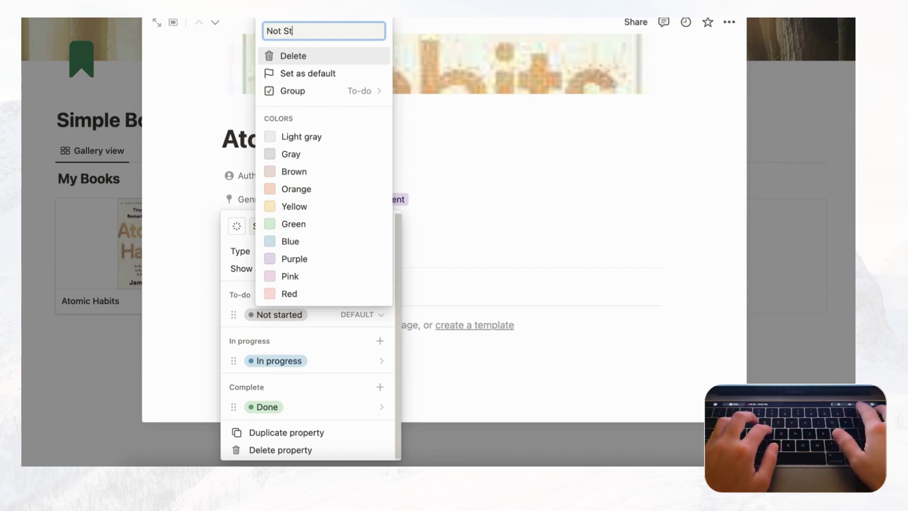
{"action": "key", "text": "BackSpace"}
{"action": "key", "text": "BackSpace"}
{"action": "type", "text": "st"}
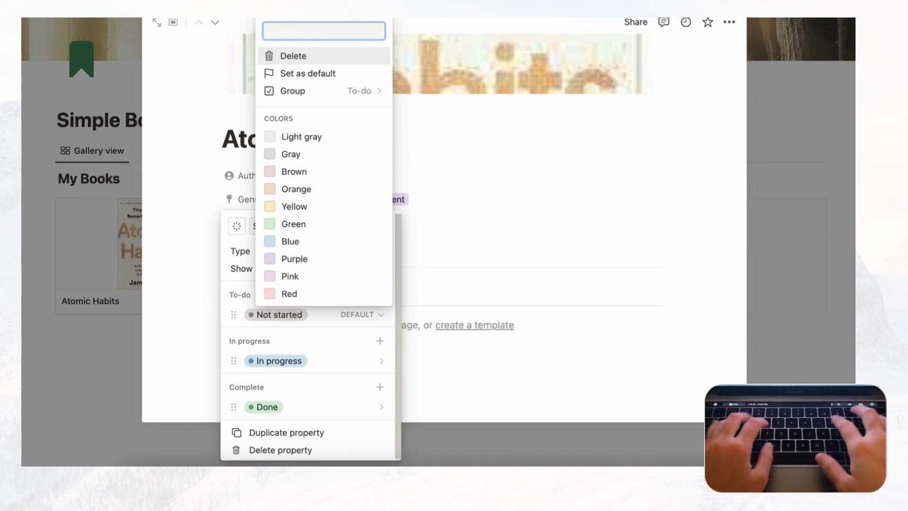
{"action": "type", "text": "Want to Read"}
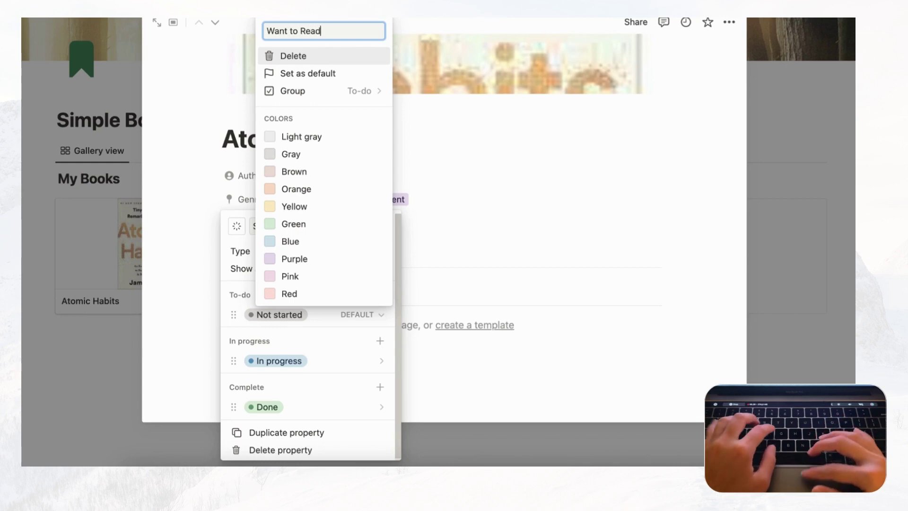
{"action": "key", "text": "Return"}
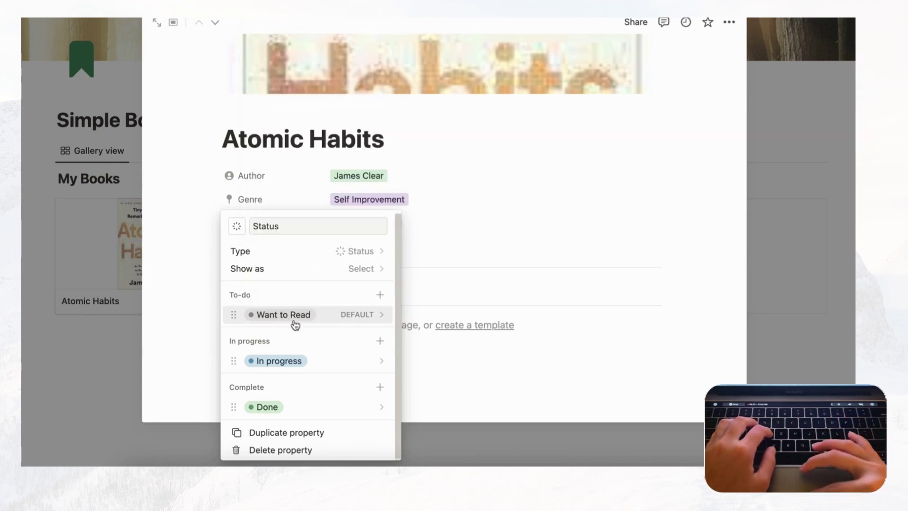
Rename the Status property's "In progress" option to "Reading Now".
{"action": "left_click", "coordinate": [234, 362]}
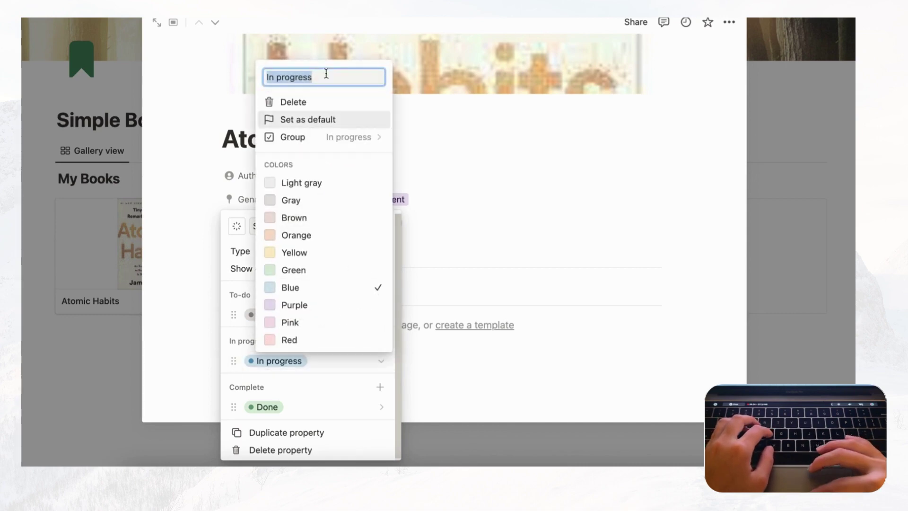
{"action": "type", "text": "Reading No"}
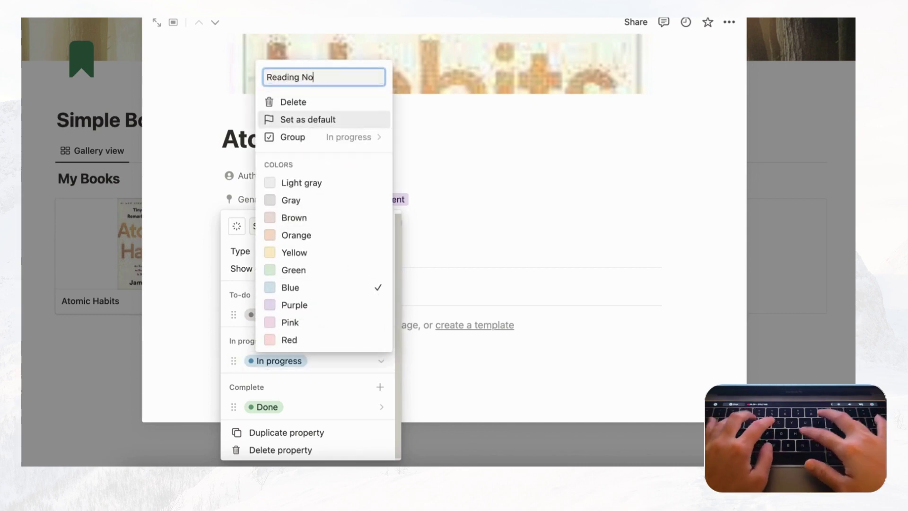
{"action": "type", "text": "w"}
{"action": "key", "text": "Return"}
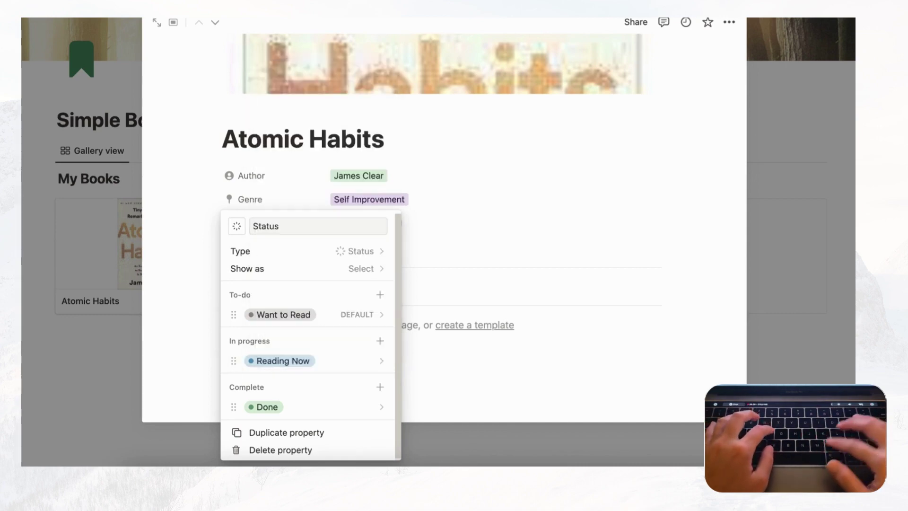
Rename the Status property's "Done" option to "Finished" and close the property settings.
{"action": "left_click", "coordinate": [233, 408]}
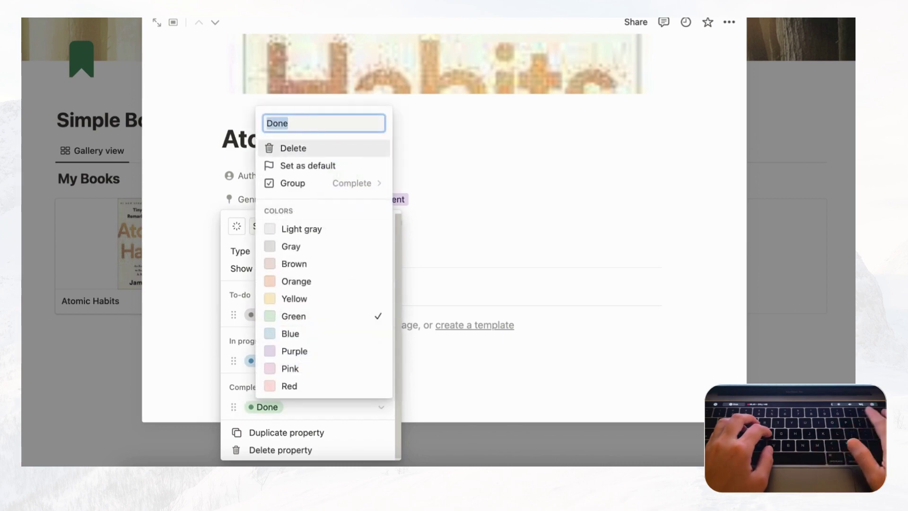
{"action": "type", "text": "Finished"}
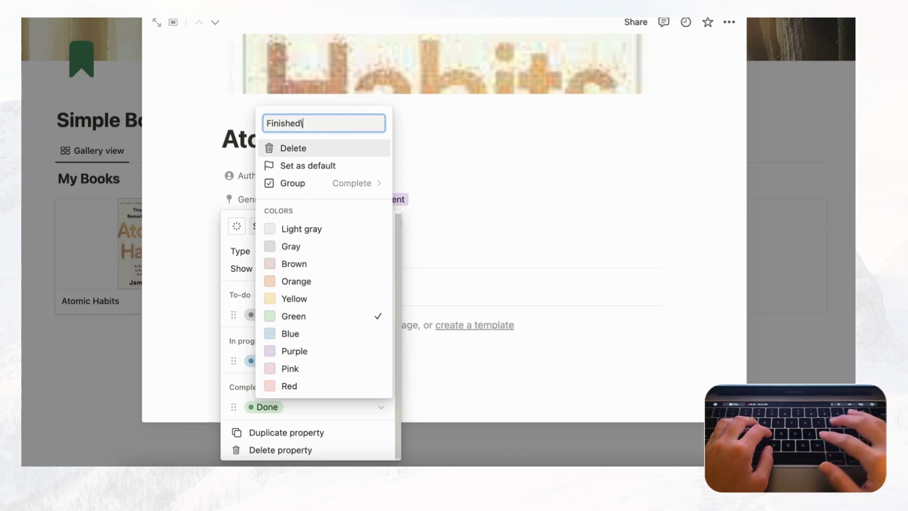
{"action": "key", "text": "Return"}
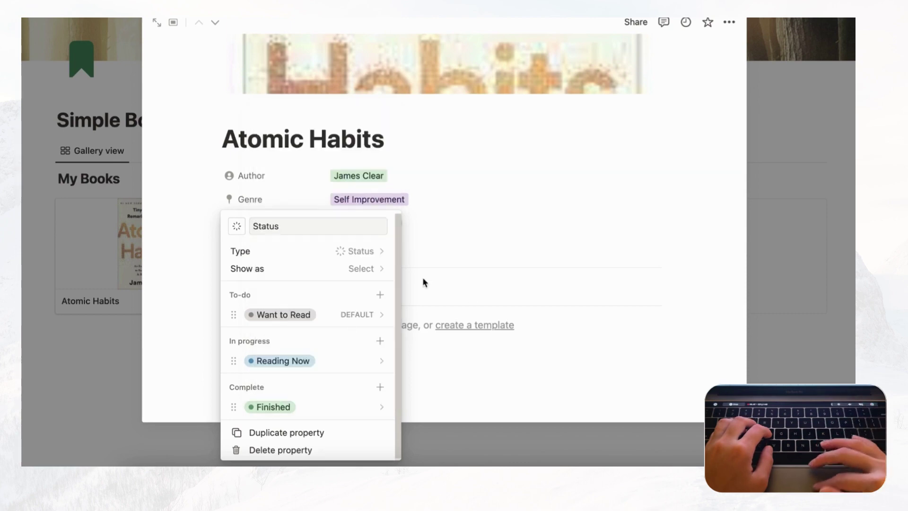
{"action": "left_click", "coordinate": [431, 229]}
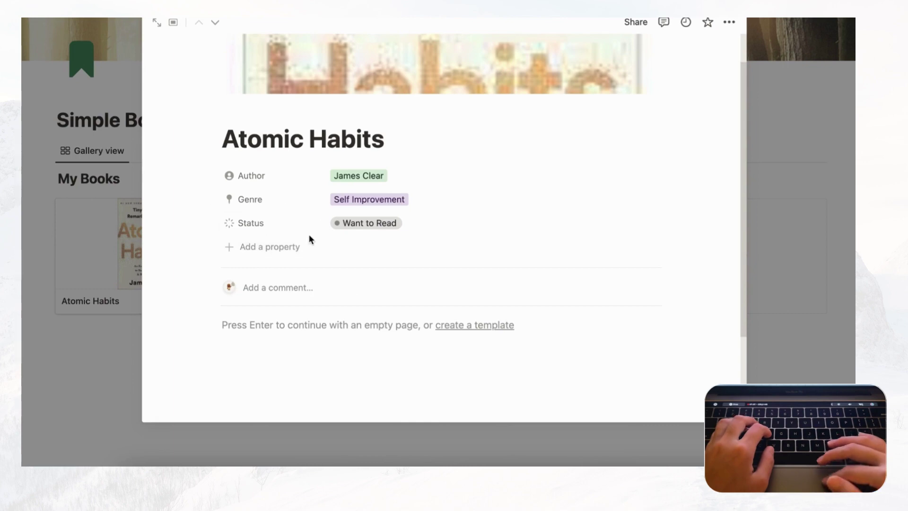
Add a multi-select property named "Rating" to the Atomic Habits page.
{"action": "left_click", "coordinate": [280, 246]}
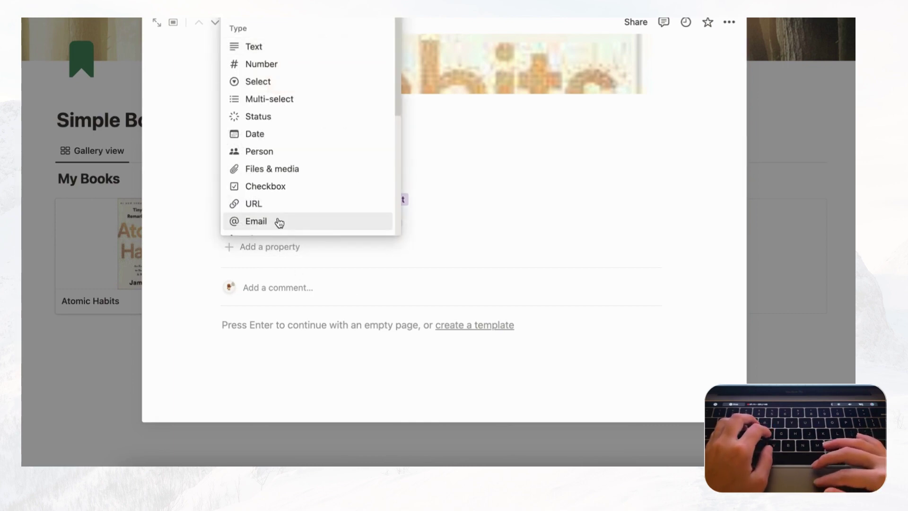
{"action": "left_click", "coordinate": [300, 100]}
{"action": "type", "text": "Rating"}
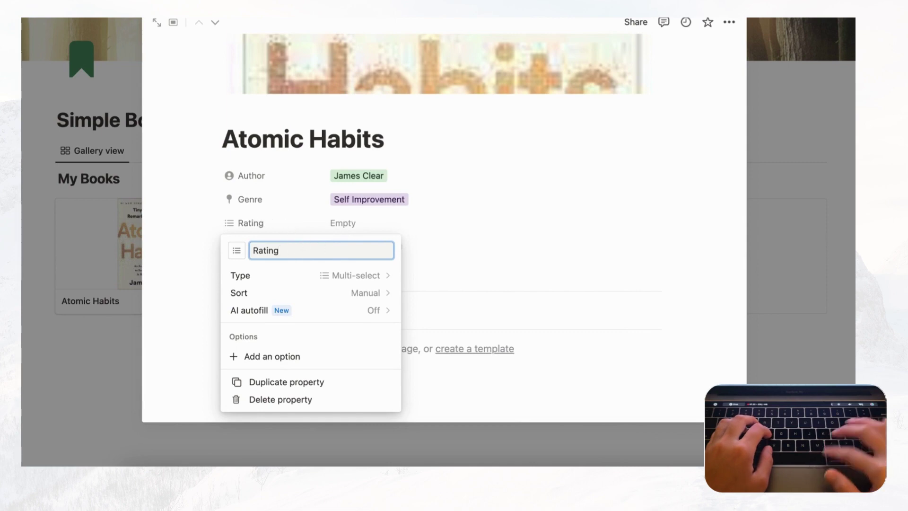
Give the Rating property a star icon and move it below the Status property.
{"action": "key", "text": "Escape"}
{"action": "left_click", "coordinate": [243, 222]}
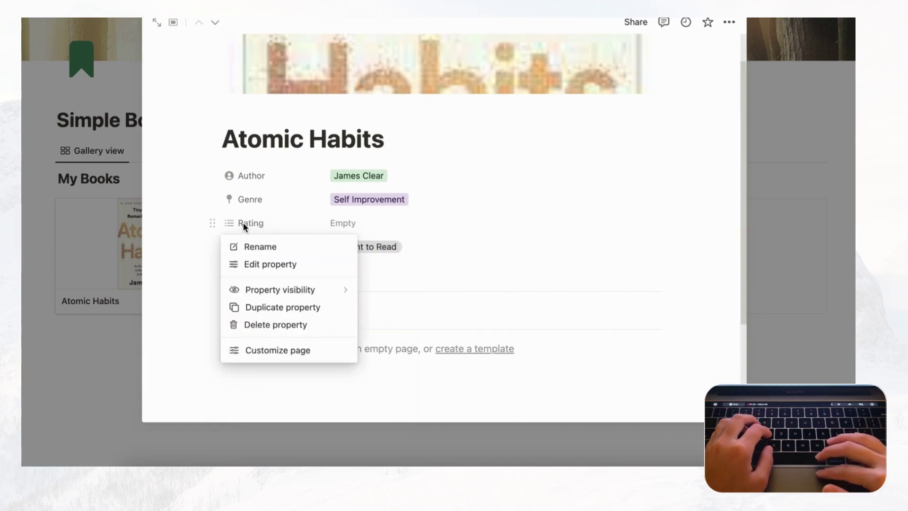
{"action": "left_click", "coordinate": [245, 255]}
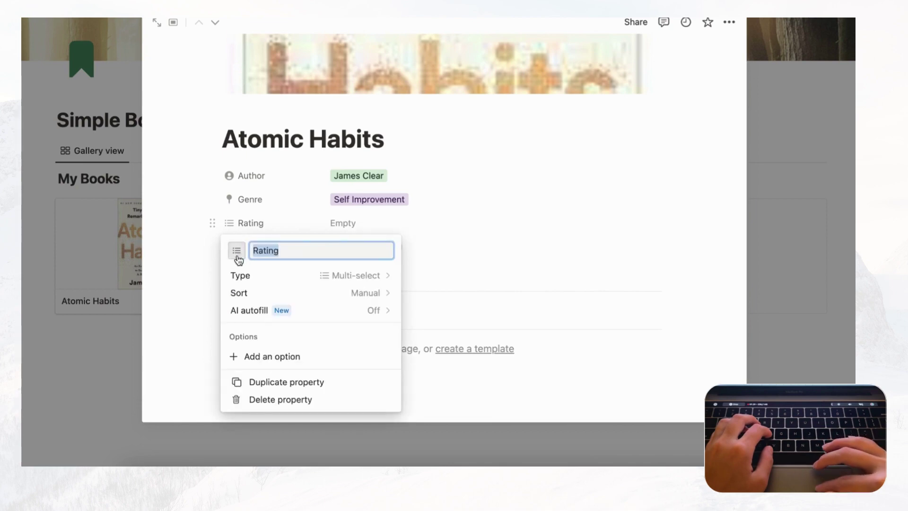
{"action": "left_click", "coordinate": [237, 250]}
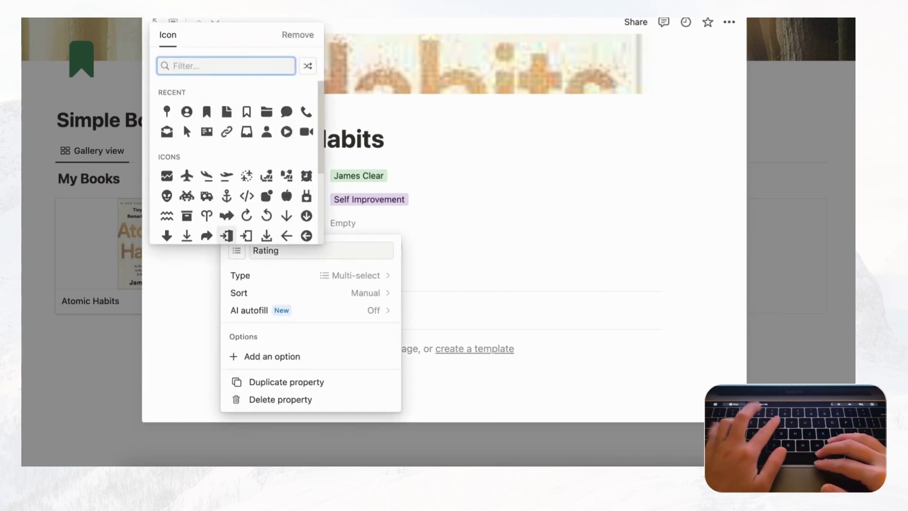
{"action": "type", "text": "star"}
{"action": "left_click", "coordinate": [167, 94]}
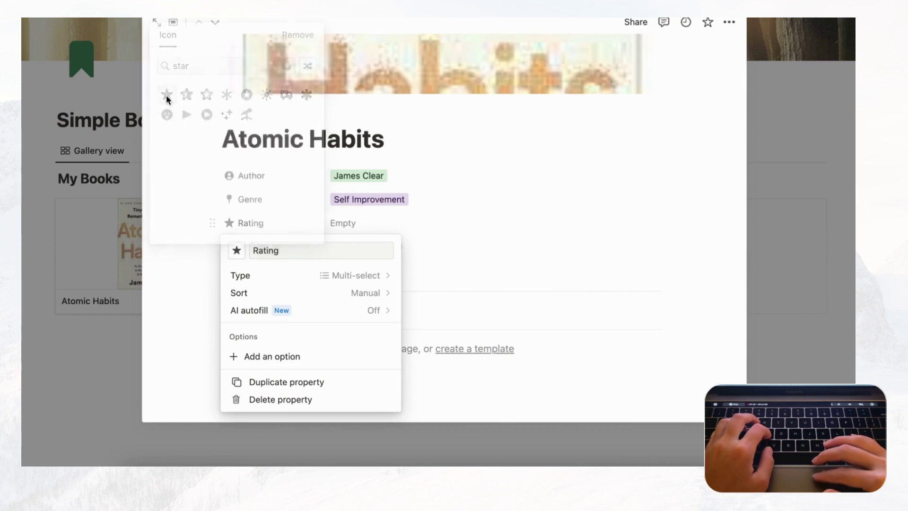
{"action": "left_click", "coordinate": [299, 217]}
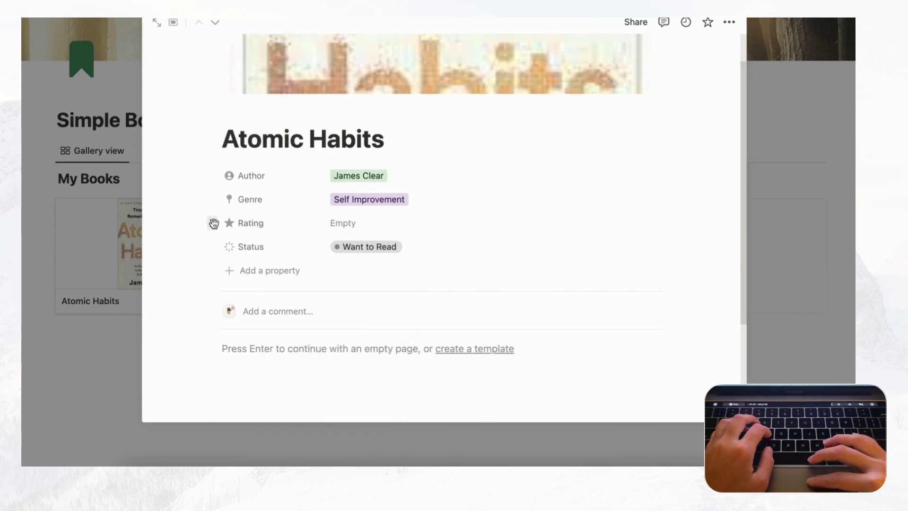
{"action": "left_click_drag", "start_coordinate": [212, 223], "coordinate": [219, 255]}
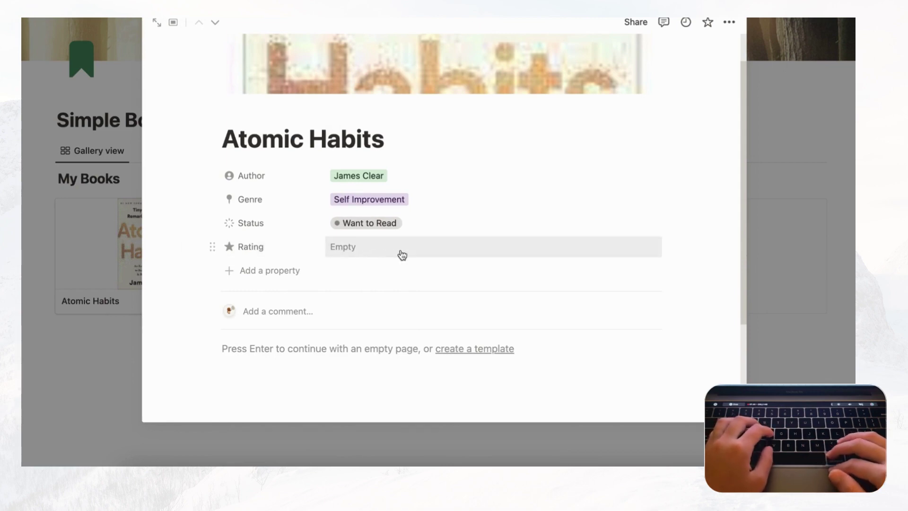
Insert a yellow star emoji in the body of the Atomic Habits page and copy it.
{"action": "left_click", "coordinate": [254, 349]}
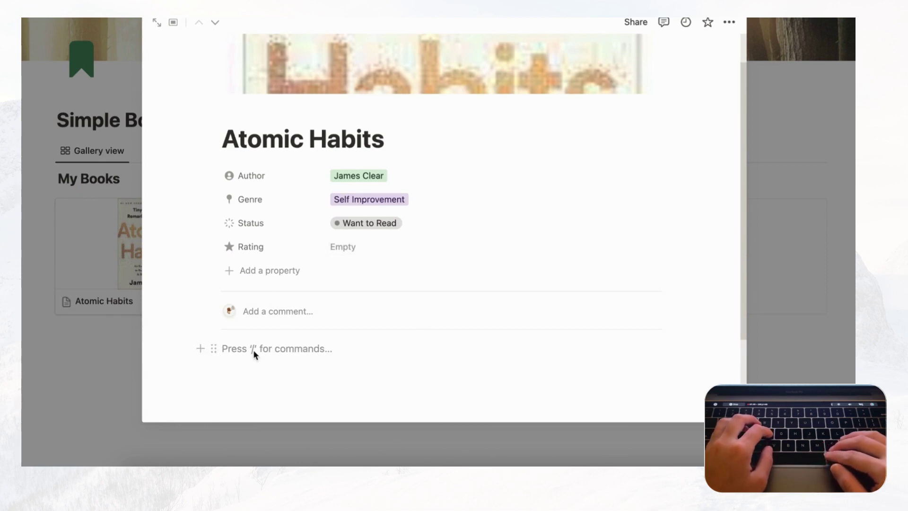
{"action": "type", "text": ":st"}
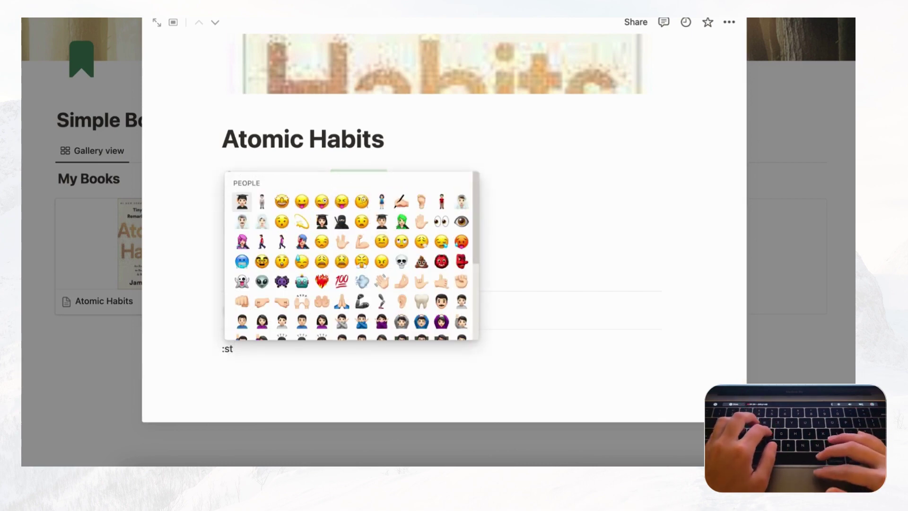
{"action": "type", "text": "ar"}
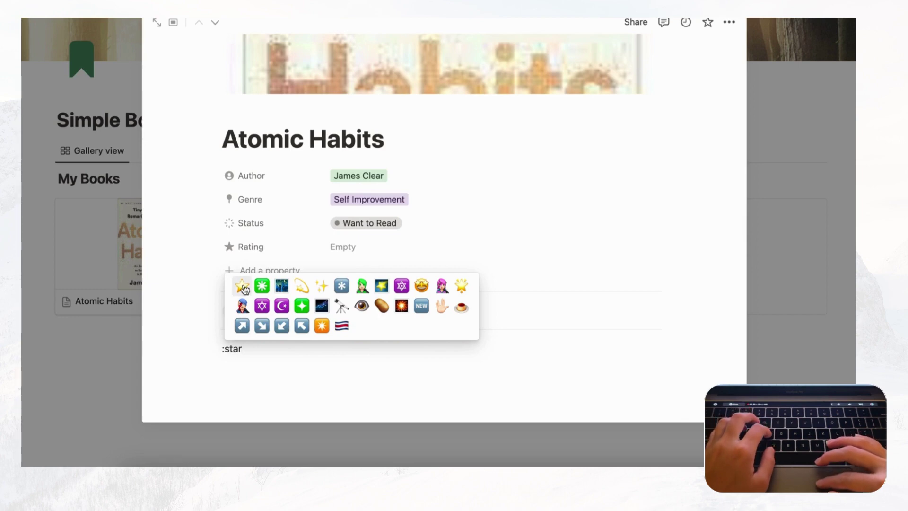
{"action": "left_click", "coordinate": [243, 288]}
{"action": "left_click_drag", "start_coordinate": [235, 348], "coordinate": [217, 350]}
{"action": "key", "text": "super+c"}
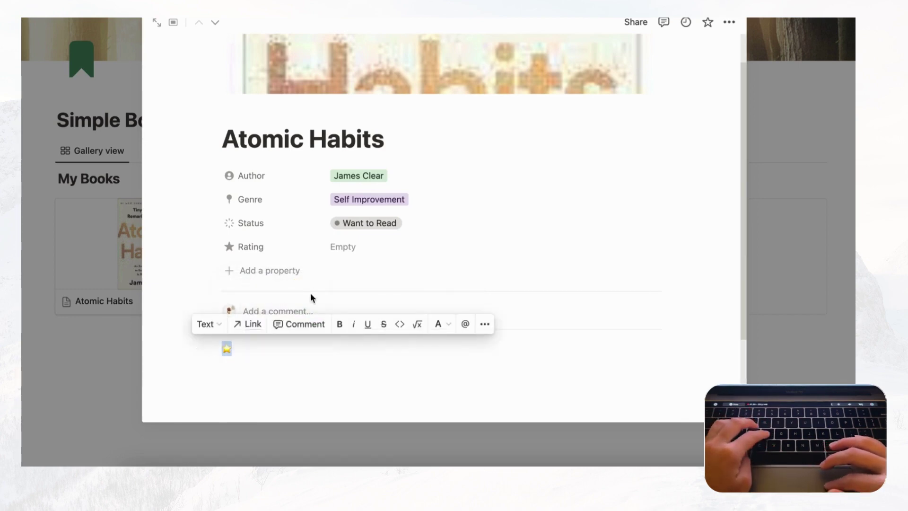
Create a one-star ⭐ option in the Rating property using the copied emoji.
{"action": "left_click", "coordinate": [359, 251]}
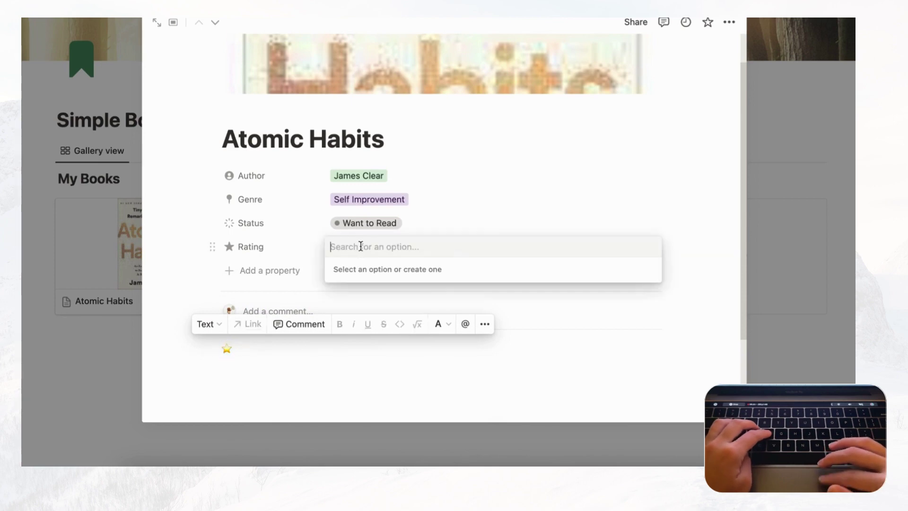
{"action": "key", "text": "super+v"}
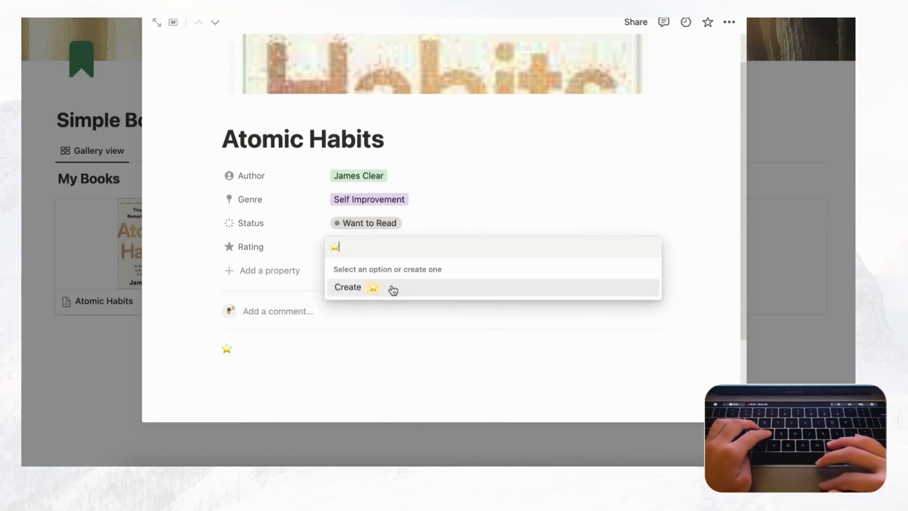
{"action": "key", "text": "Return"}
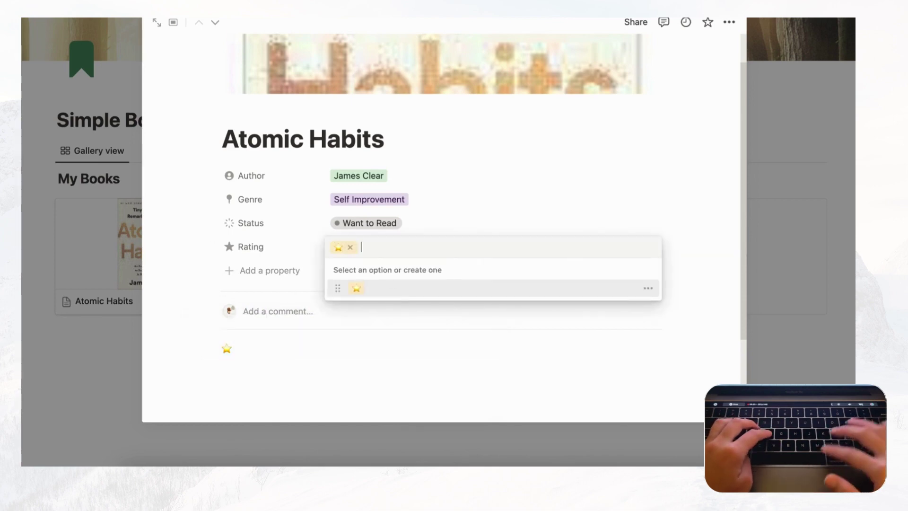
{"action": "left_click", "coordinate": [448, 215]}
{"action": "left_click", "coordinate": [363, 252]}
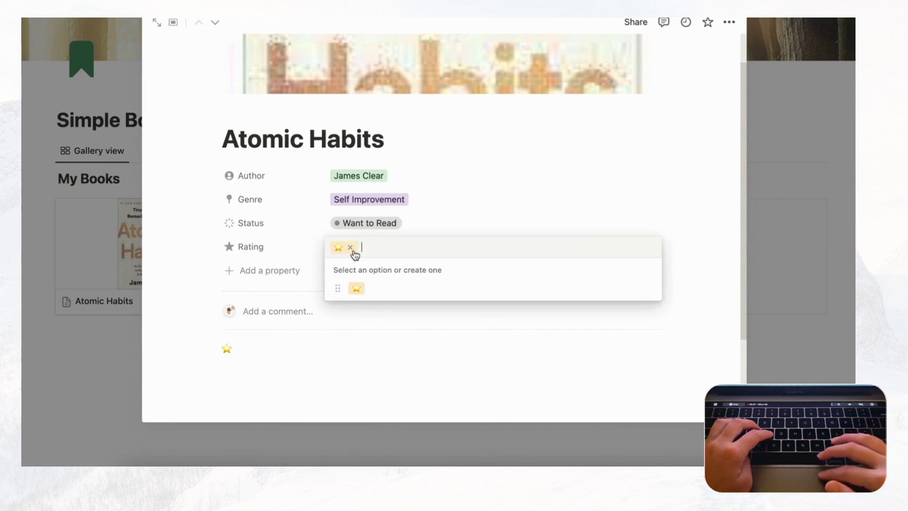
Remove the one-star tag from Rating and create a two-star ⭐⭐ option.
{"action": "left_click", "coordinate": [350, 248]}
{"action": "key", "text": "super+v"}
{"action": "key", "text": "super+v"}
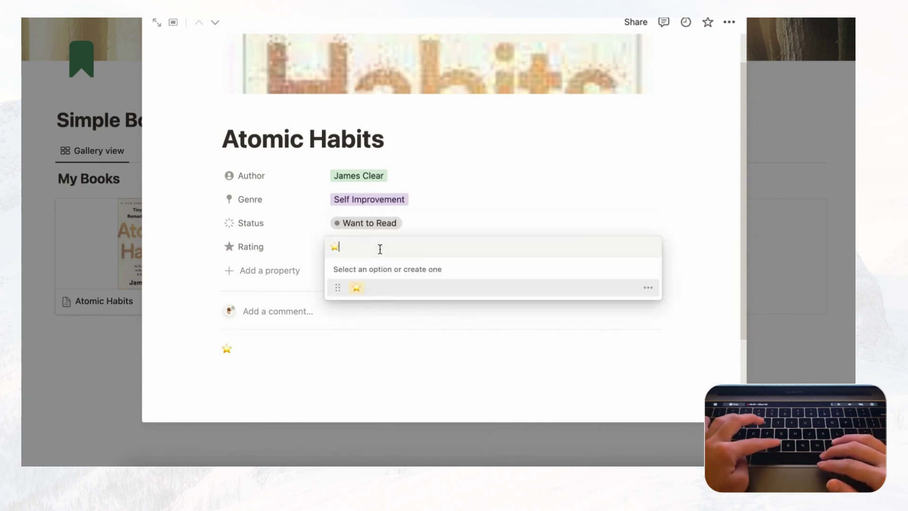
{"action": "left_click", "coordinate": [384, 293]}
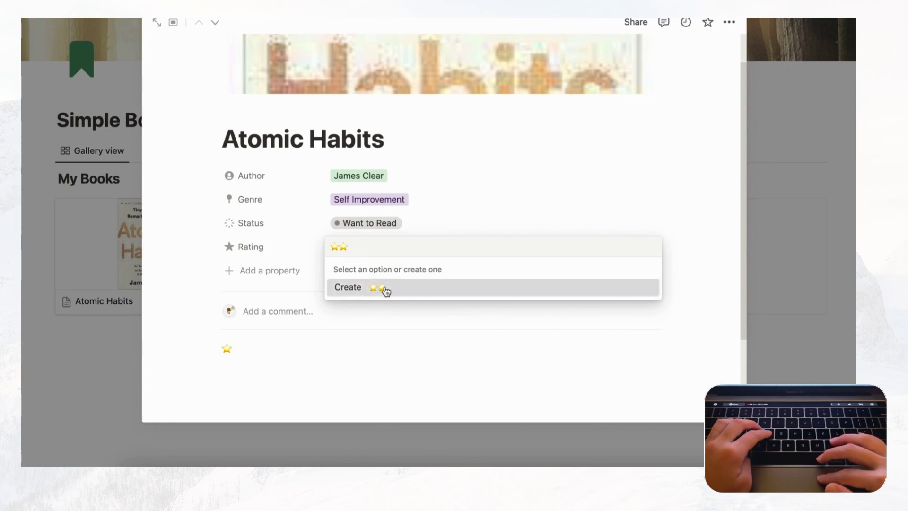
Replace the two-star tag in Rating with a new three-star ⭐⭐⭐ option.
{"action": "left_click", "coordinate": [364, 247]}
{"action": "key", "text": "super+v"}
{"action": "key", "text": "super+v"}
{"action": "key", "text": "super+v"}
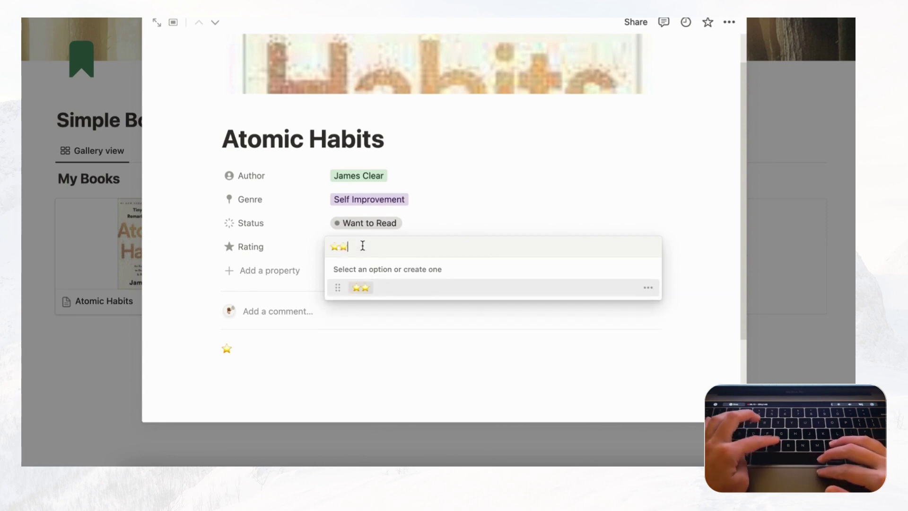
{"action": "left_click", "coordinate": [392, 295]}
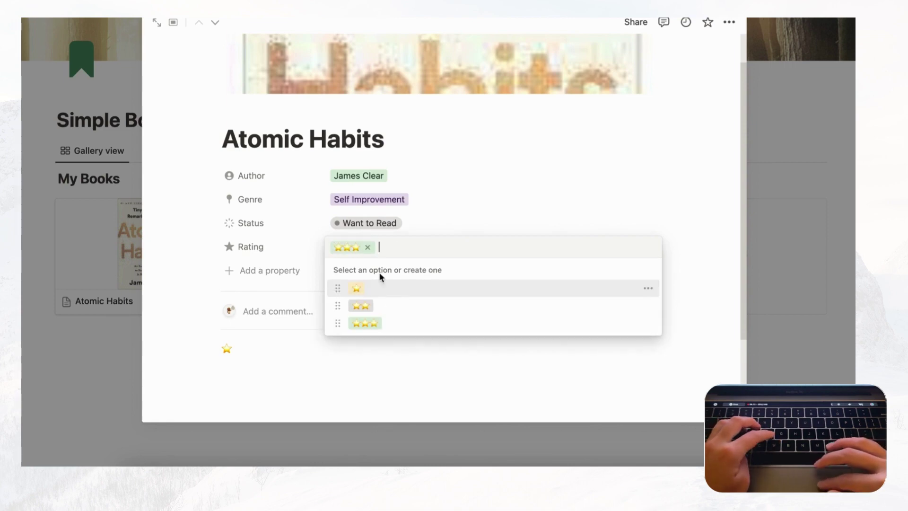
Clear the three-star tag from Rating and create a five-star ⭐⭐⭐⭐⭐ option.
{"action": "left_click", "coordinate": [368, 248]}
{"action": "key", "text": "super+v"}
{"action": "key", "text": "super+v"}
{"action": "key", "text": "super+v"}
{"action": "key", "text": "super+v"}
{"action": "key", "text": "super+v"}
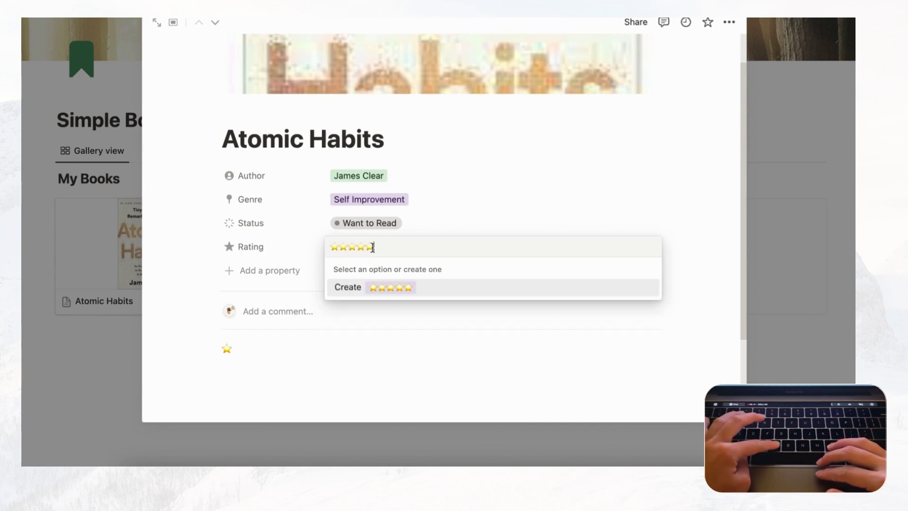
{"action": "left_click", "coordinate": [387, 294]}
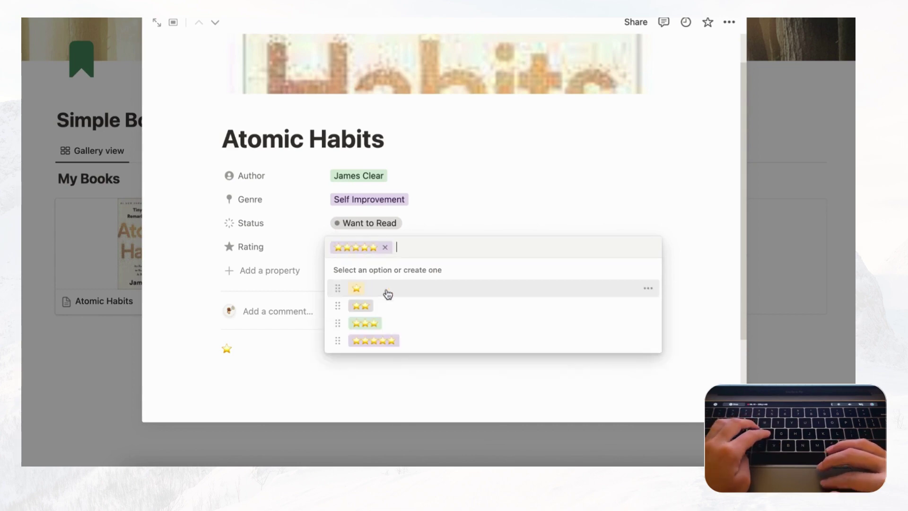
Try to add a four-star ⭐⭐⭐⭐ option to Rating in place of the five-star tag.
{"action": "left_click", "coordinate": [383, 245]}
{"action": "key", "text": "super+v"}
{"action": "key", "text": "super+v"}
{"action": "key", "text": "super+v"}
{"action": "key", "text": "super+v"}
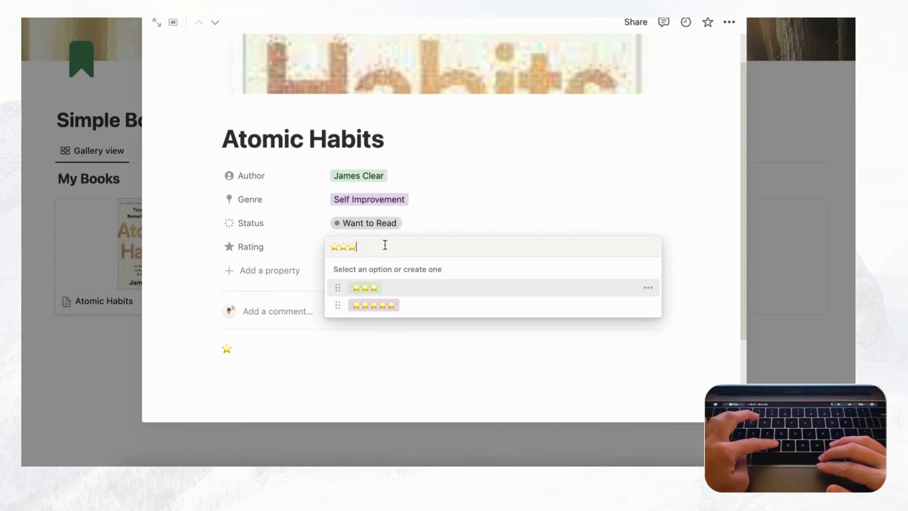
{"action": "key", "text": "Return"}
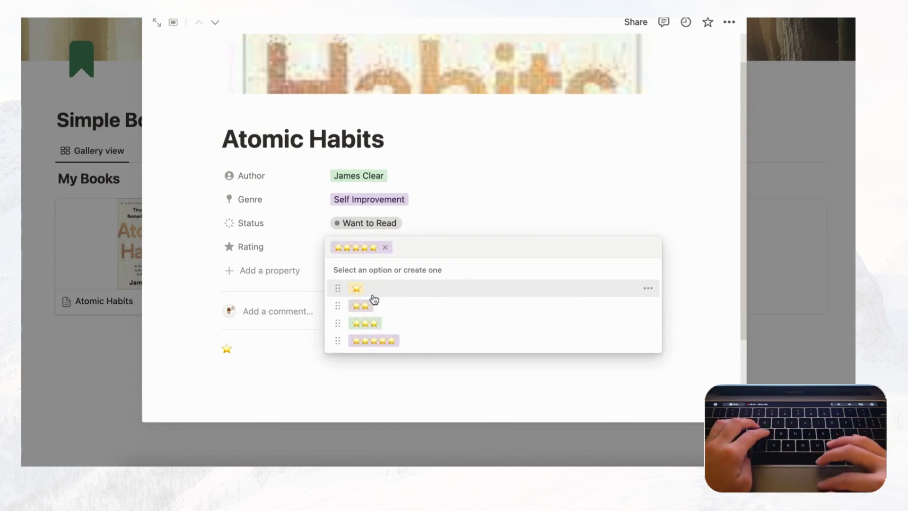
Replace the five-star tag in Rating with a new four-star ⭐⭐⭐⭐ option and order it before the five-star option.
{"action": "left_click", "coordinate": [386, 248]}
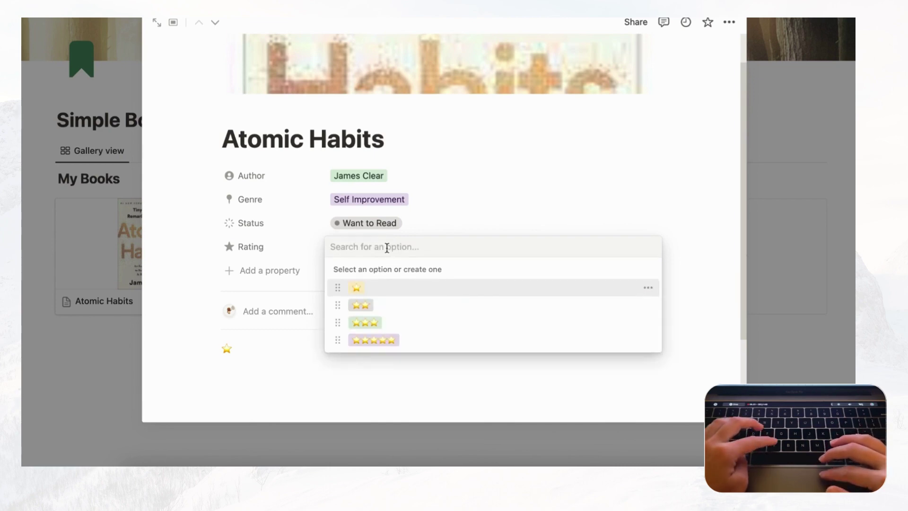
{"action": "key", "text": "super+v"}
{"action": "key", "text": "super+v"}
{"action": "key", "text": "super+v"}
{"action": "key", "text": "super+v"}
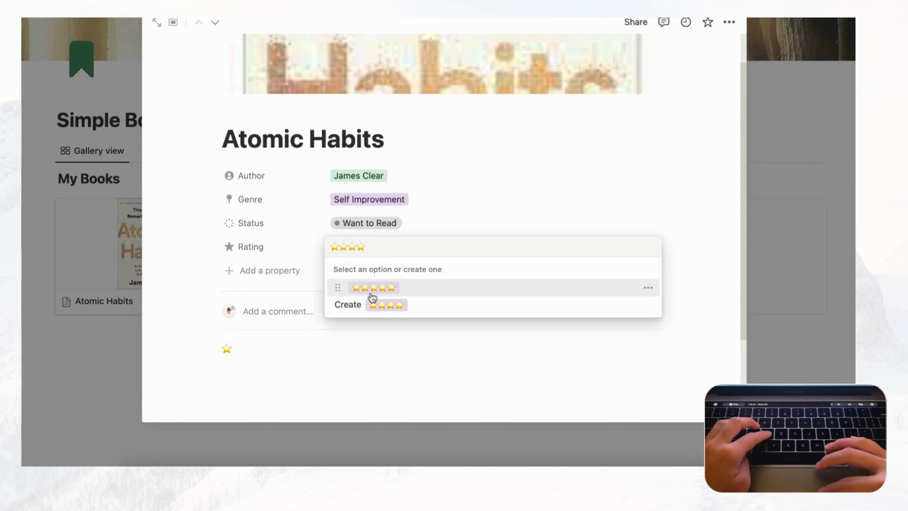
{"action": "left_click", "coordinate": [374, 314]}
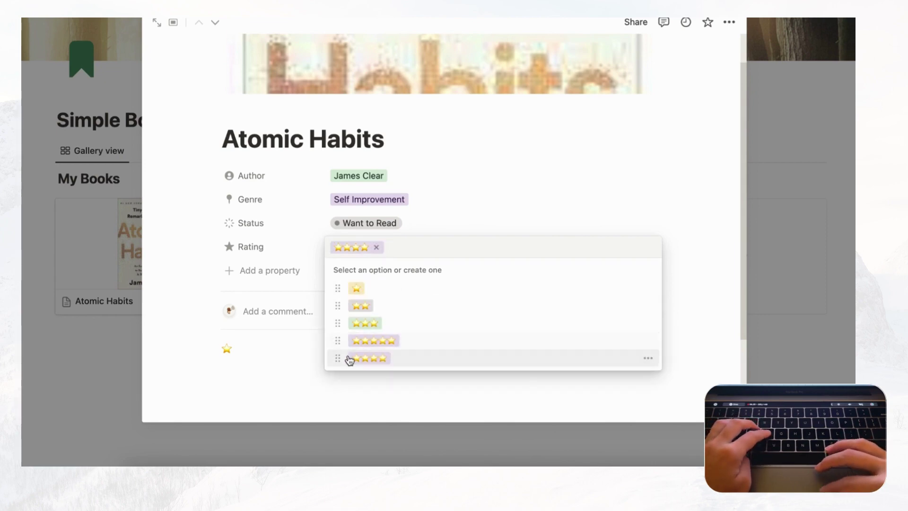
{"action": "left_click_drag", "start_coordinate": [338, 359], "coordinate": [342, 338]}
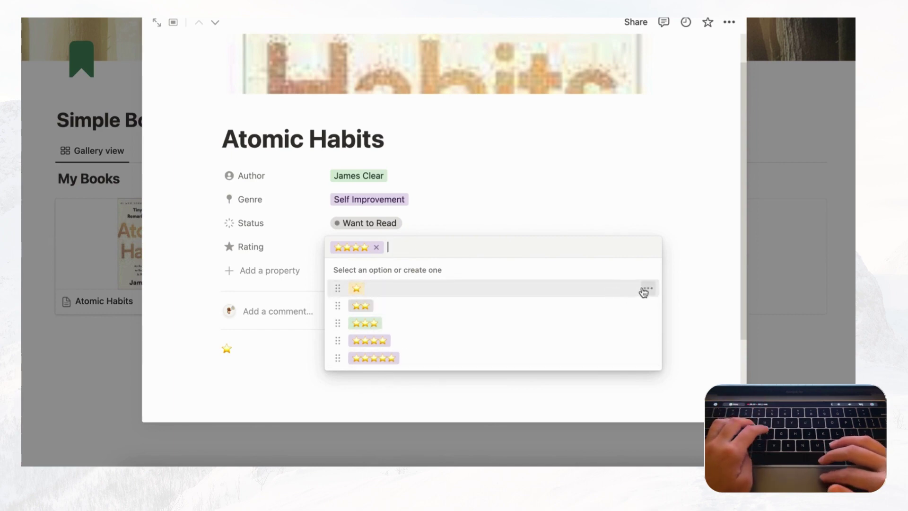
Change the color of the one-star and two-star Rating options to Light gray.
{"action": "left_click", "coordinate": [648, 289]}
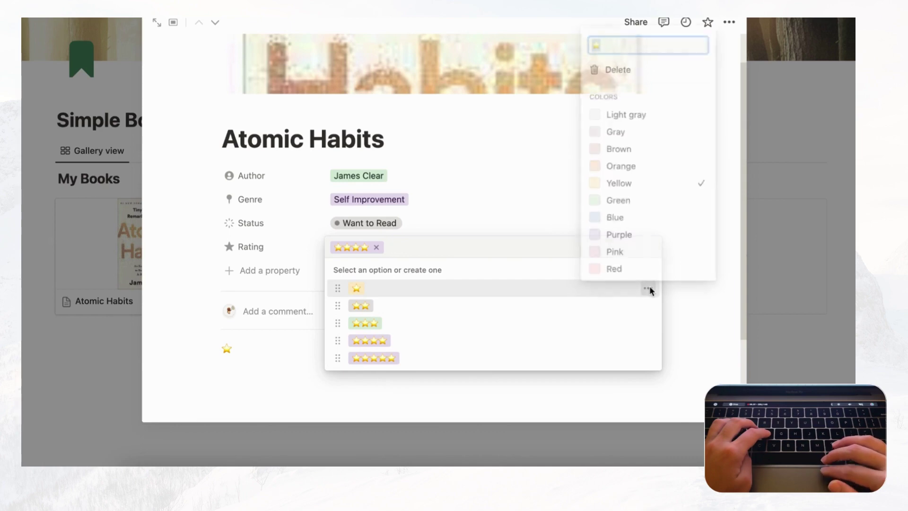
{"action": "left_click", "coordinate": [617, 112]}
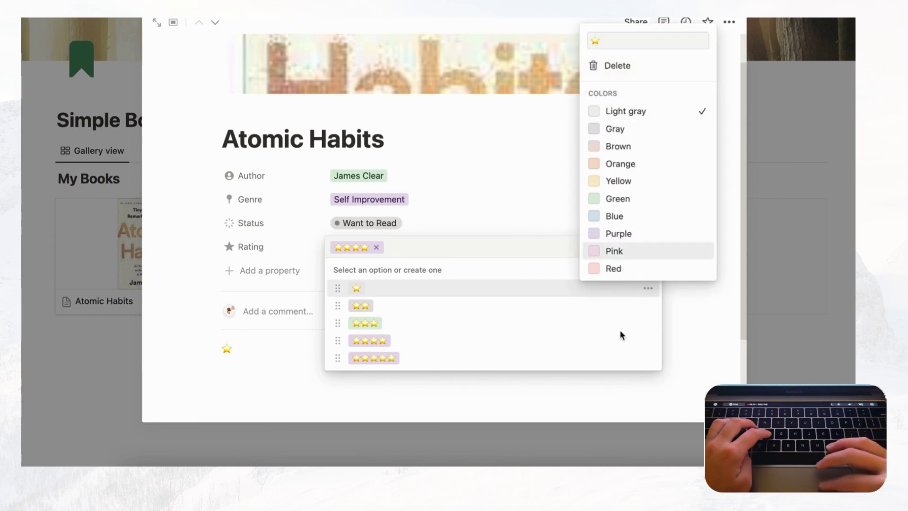
{"action": "left_click", "coordinate": [644, 306]}
{"action": "left_click", "coordinate": [647, 306]}
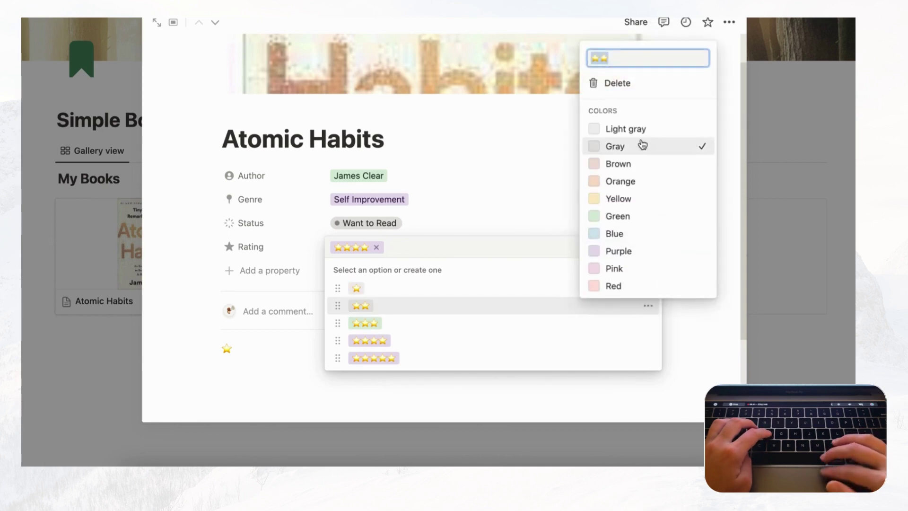
{"action": "left_click", "coordinate": [640, 129]}
{"action": "left_click", "coordinate": [655, 317]}
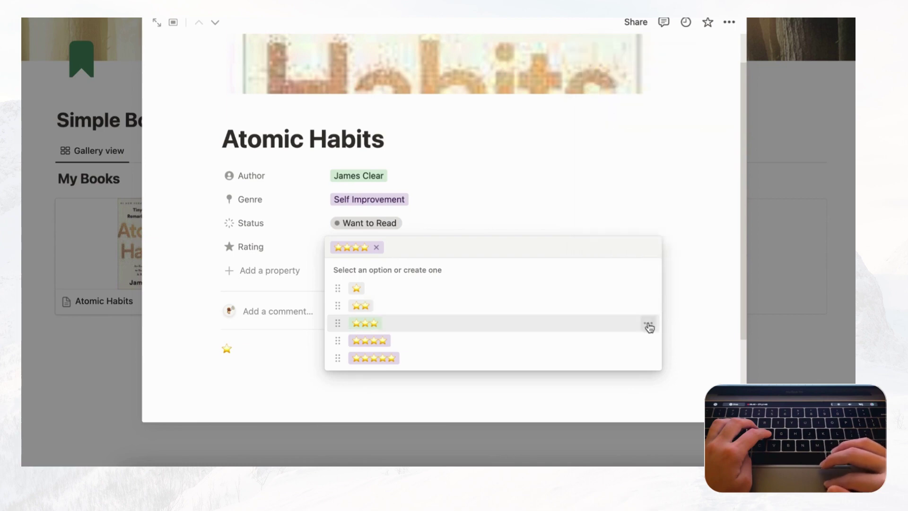
Change the color of the three-star and four-star Rating options to Light gray.
{"action": "left_click", "coordinate": [648, 325]}
{"action": "left_click", "coordinate": [652, 148]}
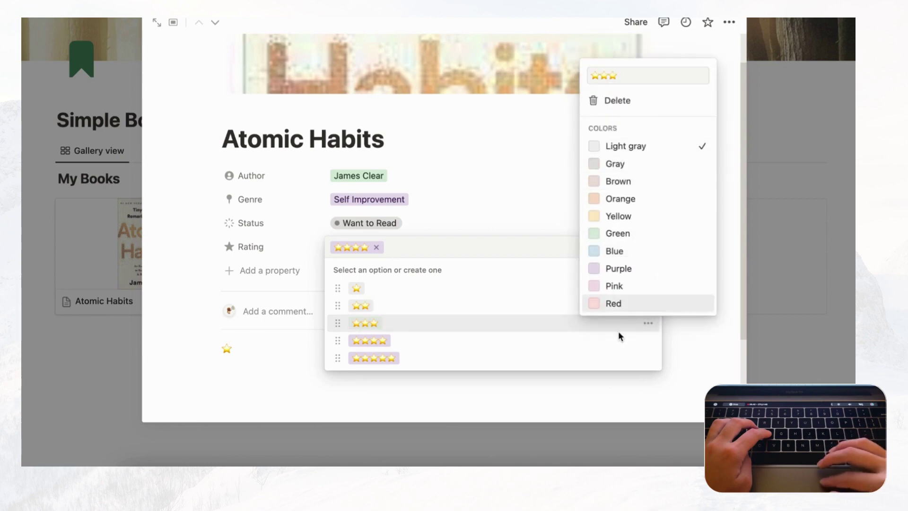
{"action": "left_click", "coordinate": [529, 324]}
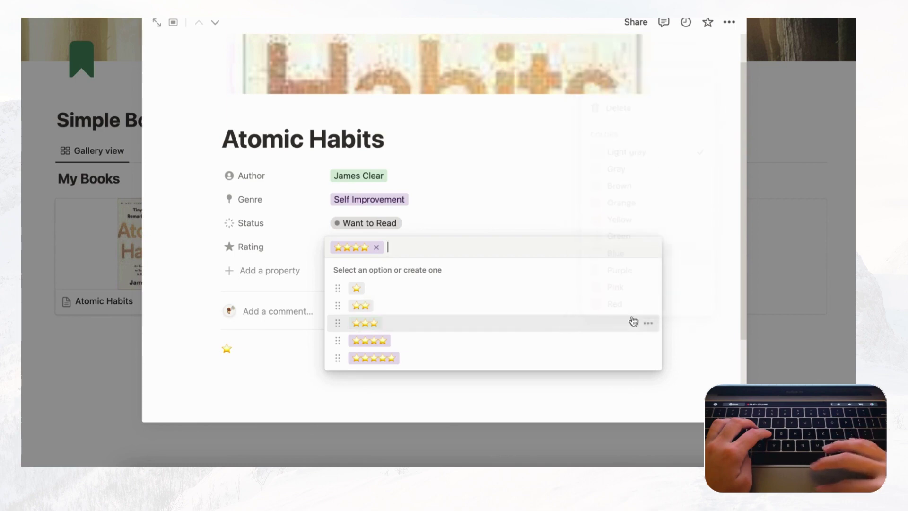
{"action": "left_click", "coordinate": [649, 341]}
{"action": "left_click", "coordinate": [664, 163]}
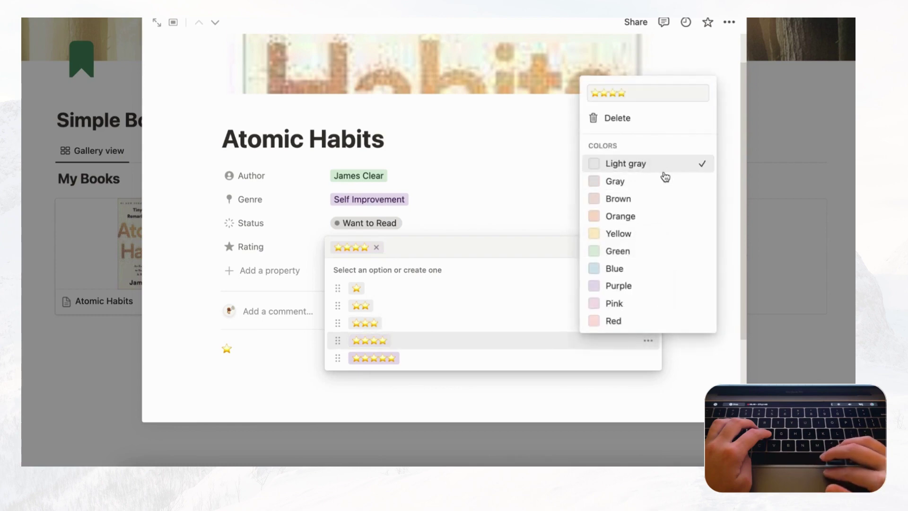
{"action": "left_click", "coordinate": [563, 341]}
Change the five-star Rating option's color to Light gray and close its settings.
{"action": "left_click", "coordinate": [648, 358]}
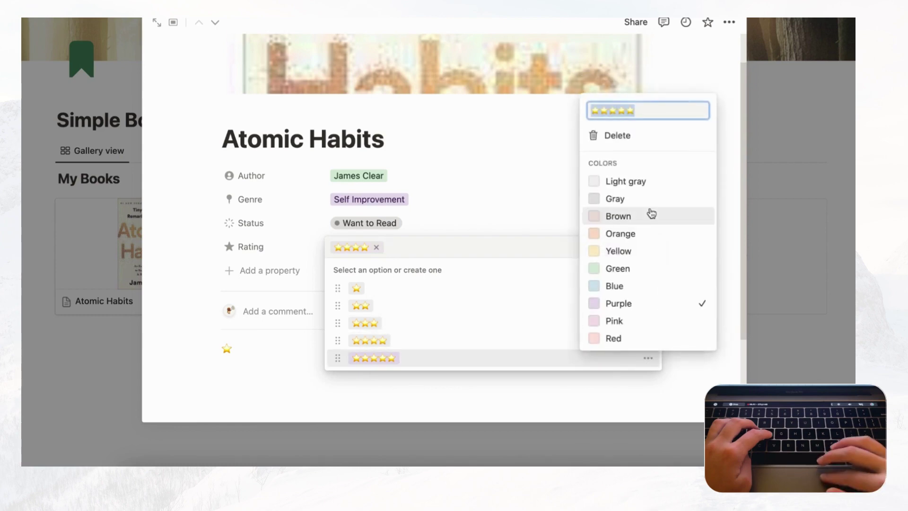
{"action": "left_click", "coordinate": [649, 184]}
{"action": "left_click", "coordinate": [463, 227]}
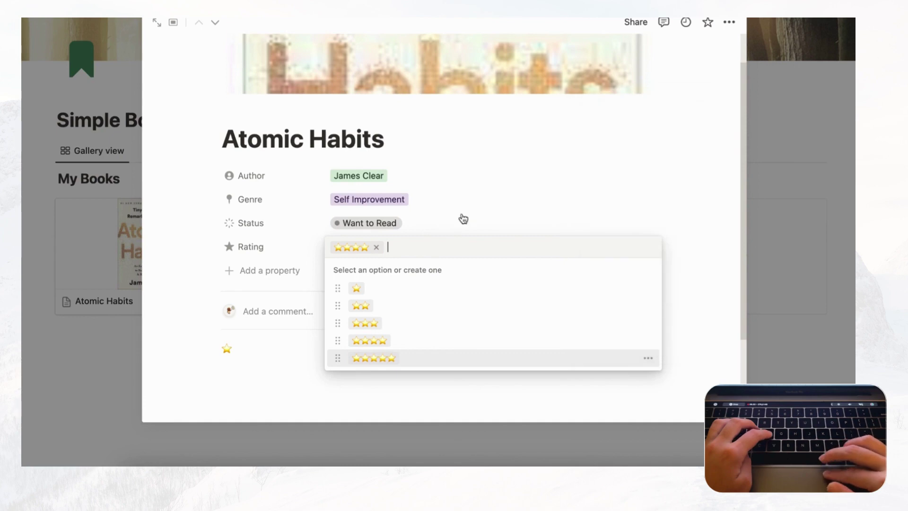
Clear the Rating value of Atomic Habits and delete the leftover star block from the page body.
{"action": "left_click", "coordinate": [462, 219]}
{"action": "left_click", "coordinate": [367, 247]}
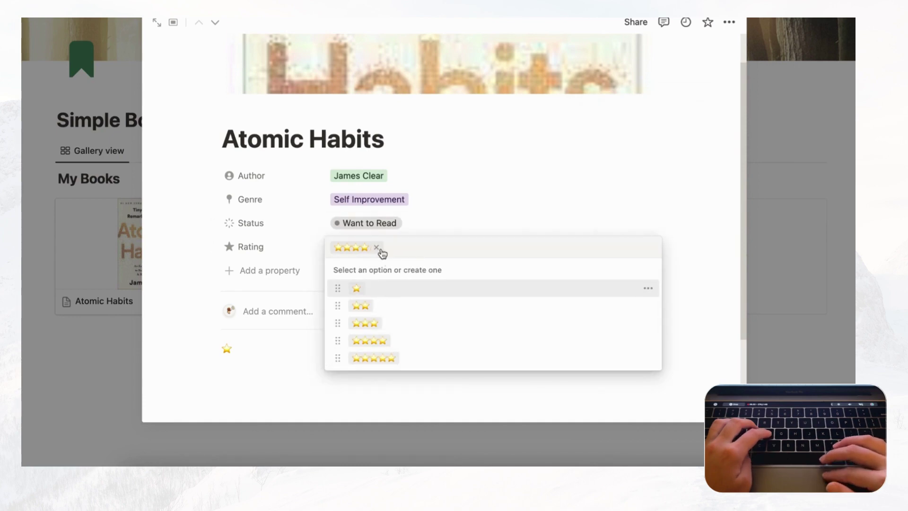
{"action": "left_click", "coordinate": [378, 248]}
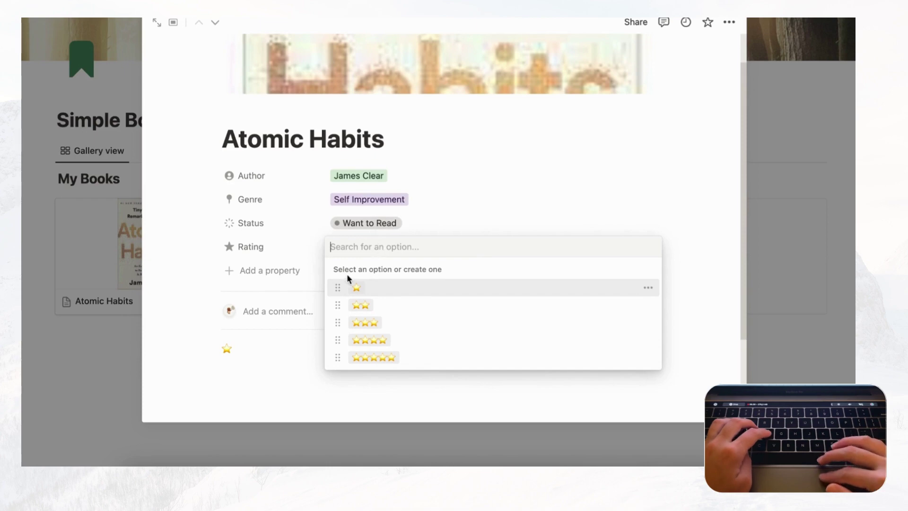
{"action": "left_click", "coordinate": [241, 346]}
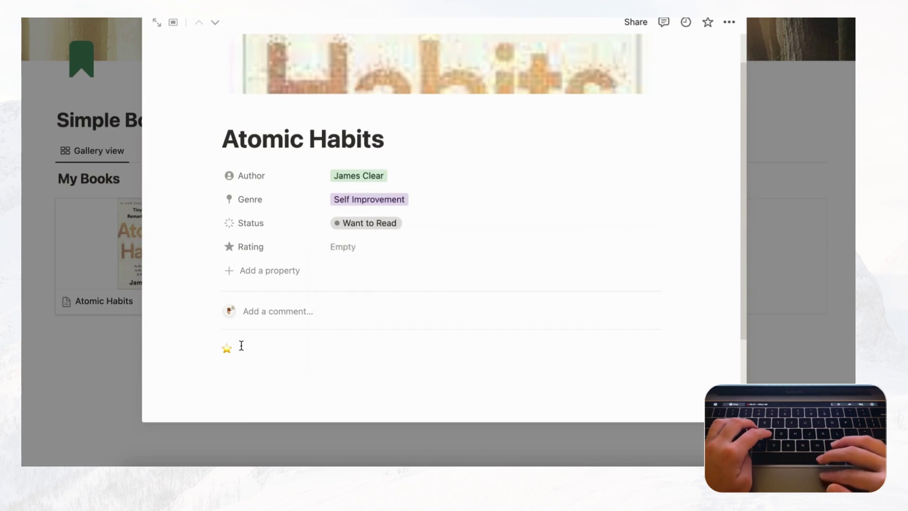
{"action": "left_click", "coordinate": [214, 348]}
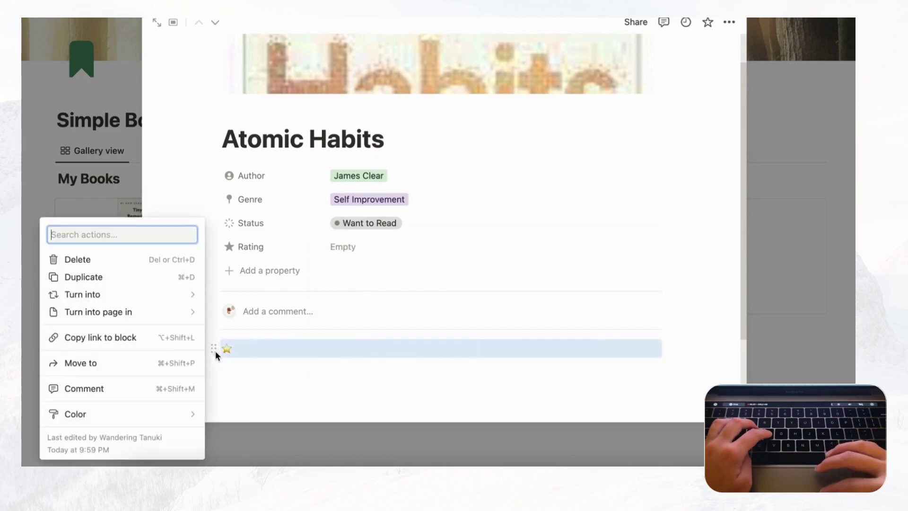
{"action": "left_click", "coordinate": [149, 266]}
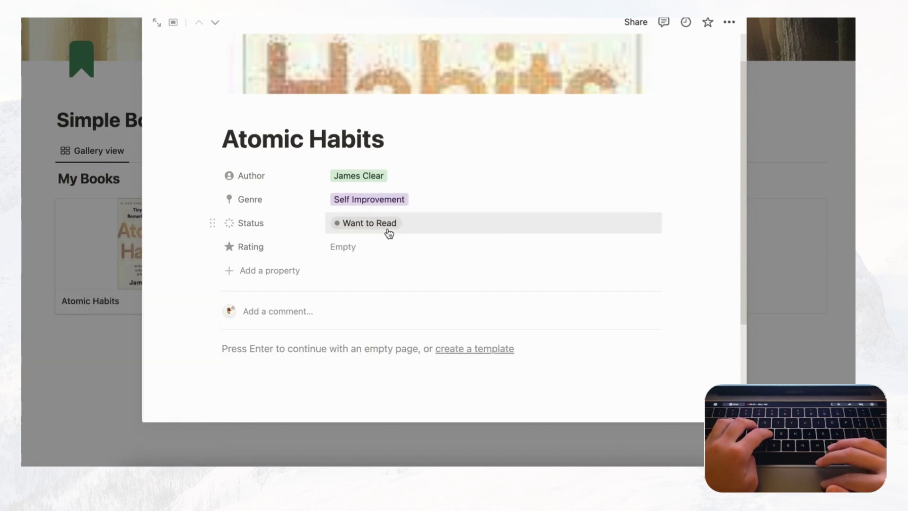
Change the Rating property's type to Select.
{"action": "left_click", "coordinate": [407, 245]}
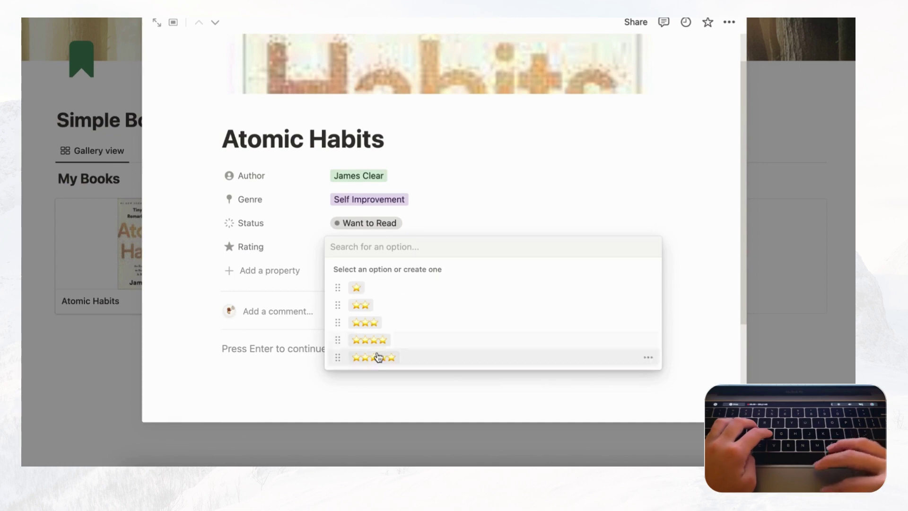
{"action": "left_click", "coordinate": [428, 221]}
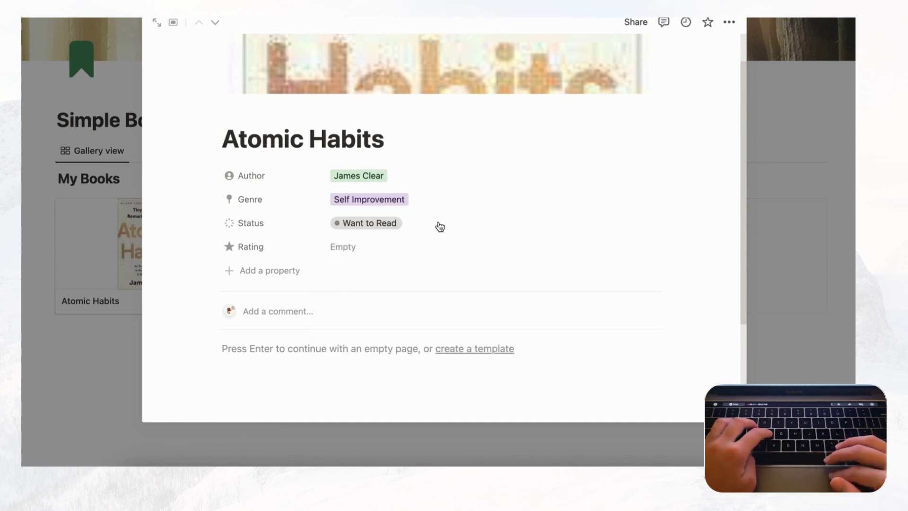
{"action": "left_click", "coordinate": [259, 248]}
{"action": "left_click", "coordinate": [277, 286]}
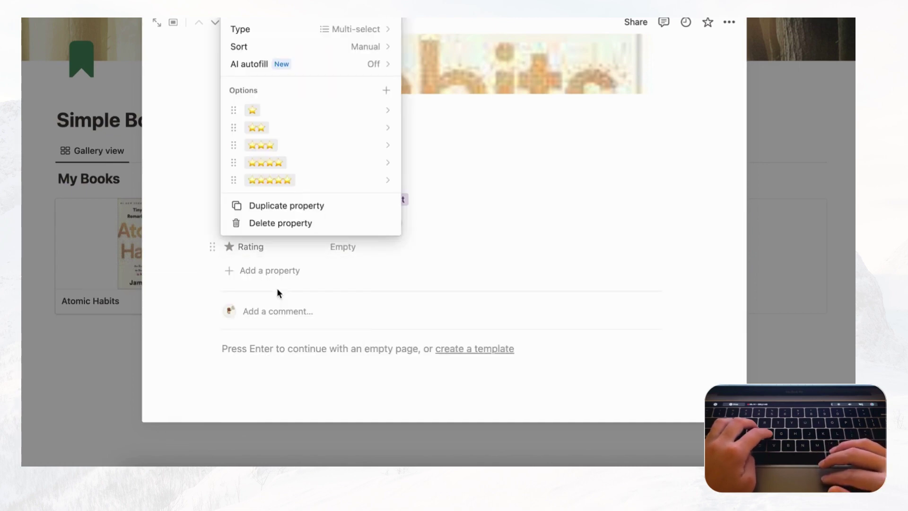
{"action": "left_click", "coordinate": [367, 33]}
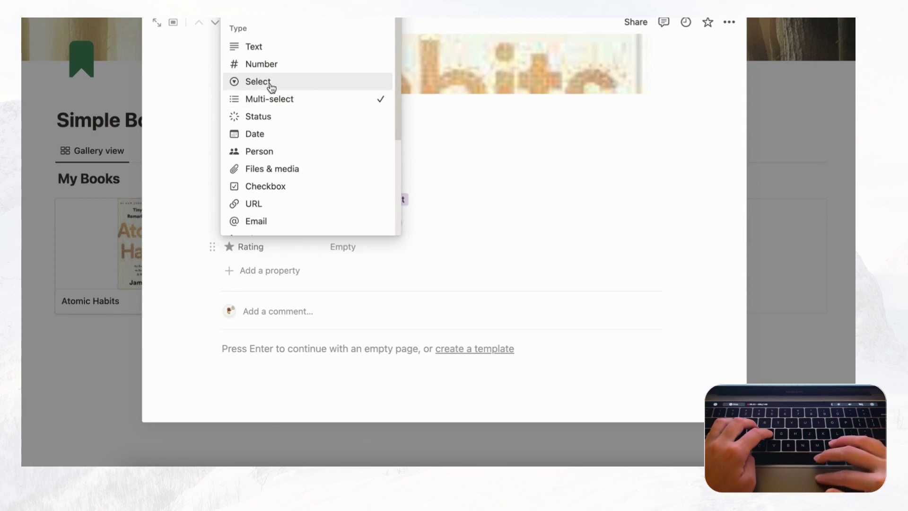
{"action": "left_click", "coordinate": [294, 89]}
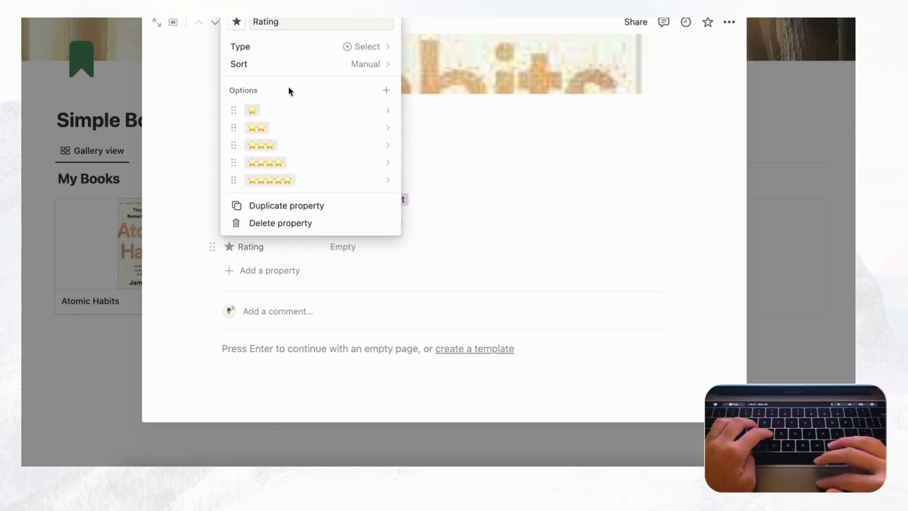
{"action": "left_click", "coordinate": [461, 215]}
Try out the Rating property on Atomic Habits by choosing the two-star option and clearing it again.
{"action": "left_click", "coordinate": [364, 251]}
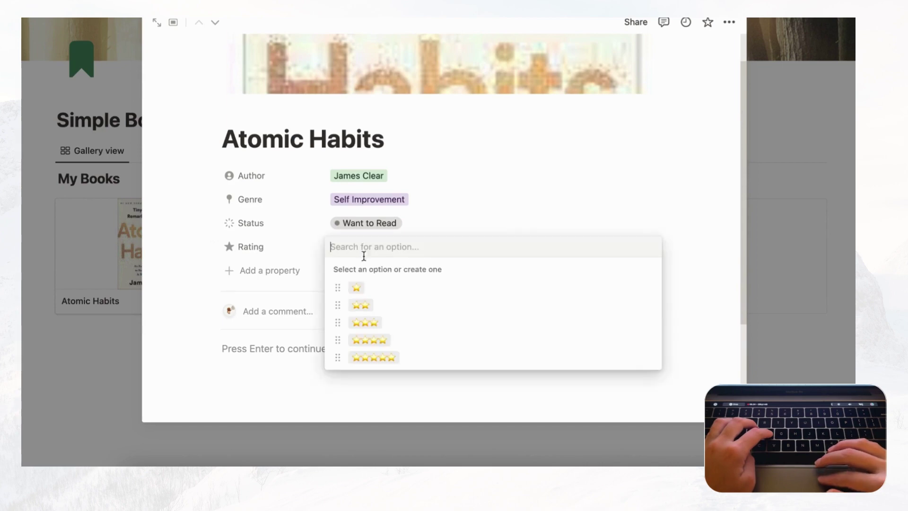
{"action": "left_click", "coordinate": [383, 306]}
{"action": "left_click", "coordinate": [446, 226]}
{"action": "left_click", "coordinate": [456, 208]}
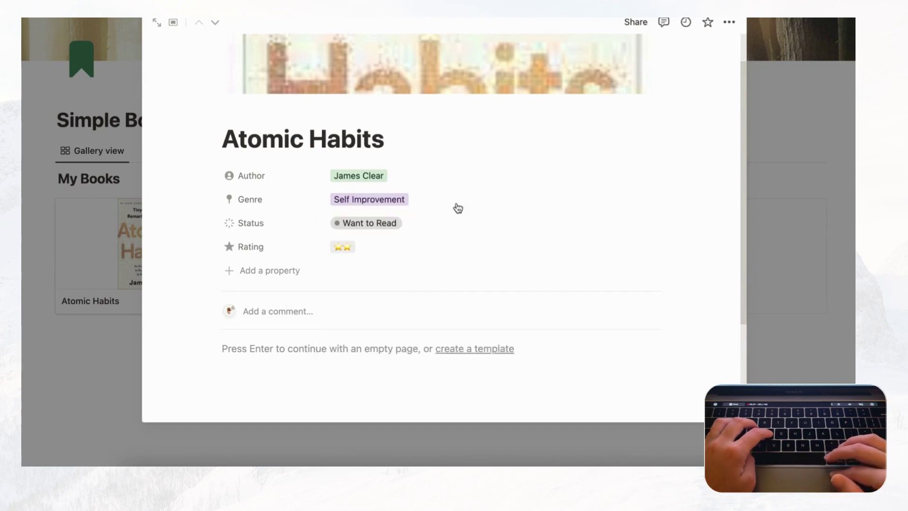
{"action": "left_click", "coordinate": [395, 259]}
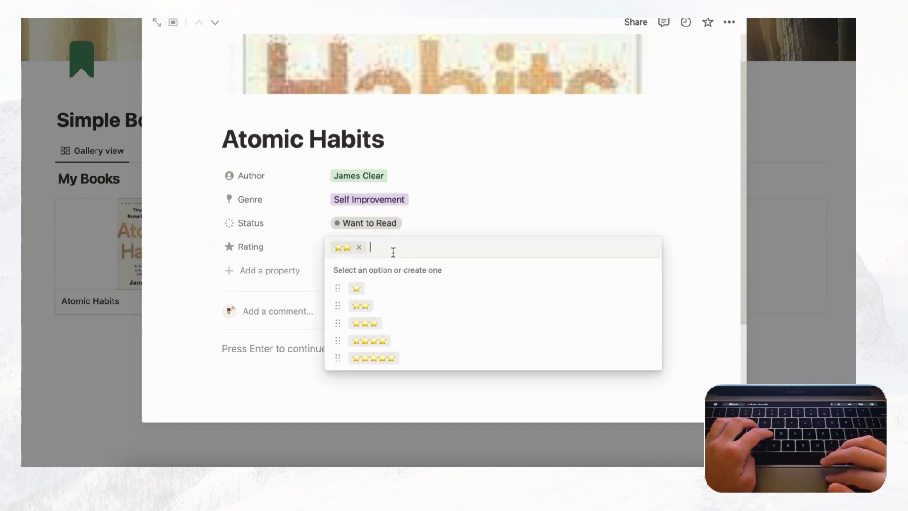
{"action": "left_click", "coordinate": [359, 246]}
{"action": "left_click", "coordinate": [428, 197]}
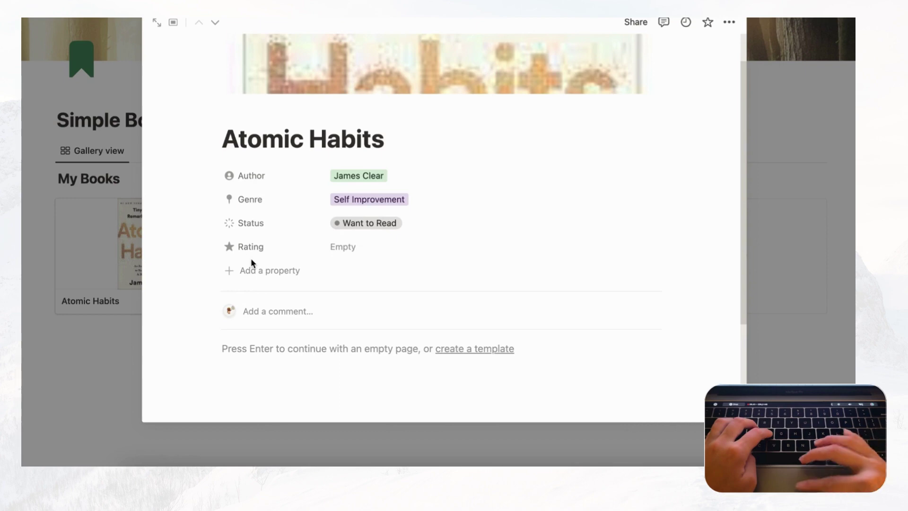
Close the Atomic Habits page and show the Author, Genre, Rating and Status properties on the gallery cards.
{"action": "left_click", "coordinate": [774, 180]}
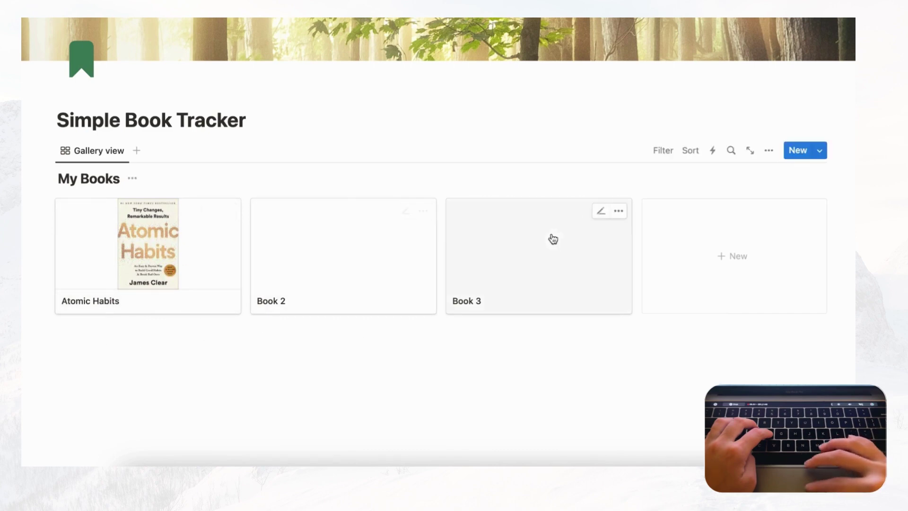
{"action": "left_click", "coordinate": [768, 151]}
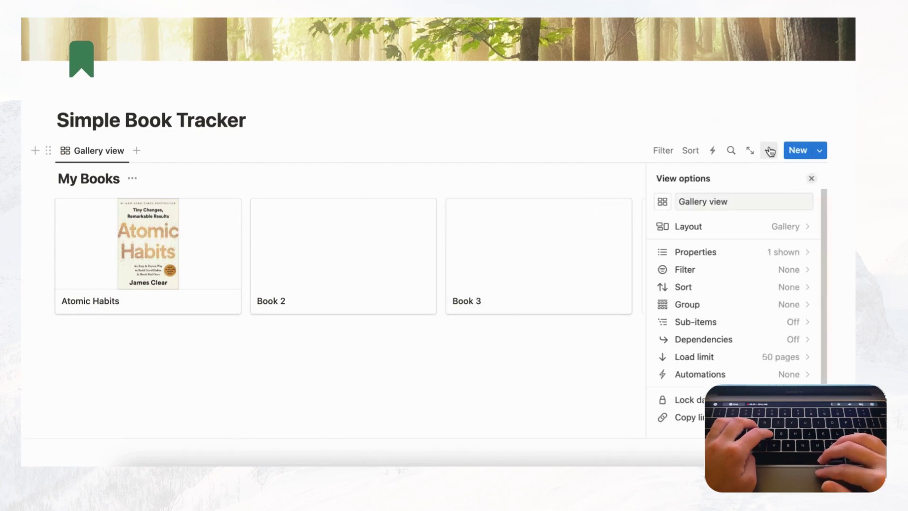
{"action": "left_click", "coordinate": [754, 256]}
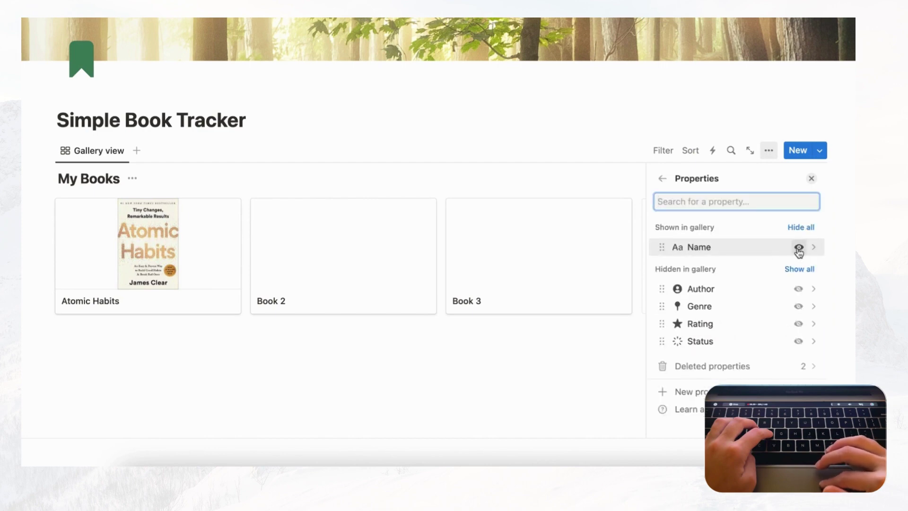
{"action": "left_click", "coordinate": [799, 291]}
{"action": "left_click", "coordinate": [799, 305]}
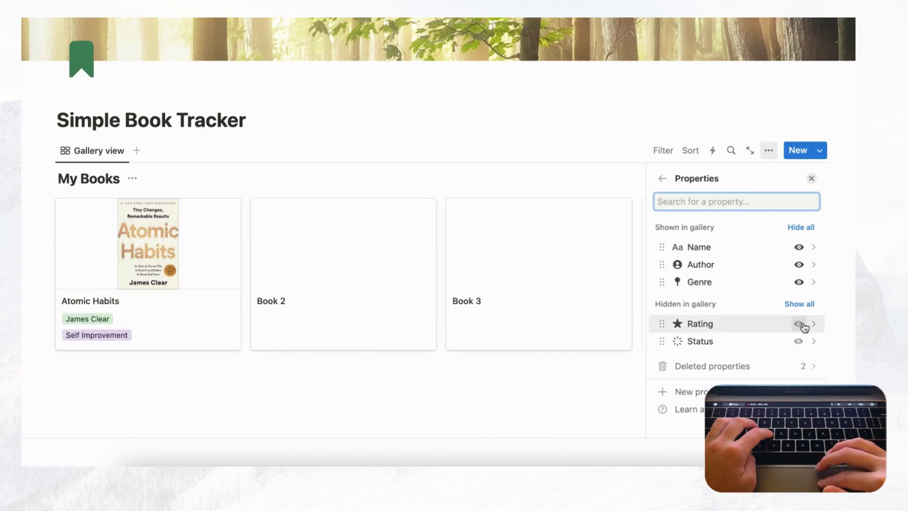
{"action": "left_click", "coordinate": [802, 325]}
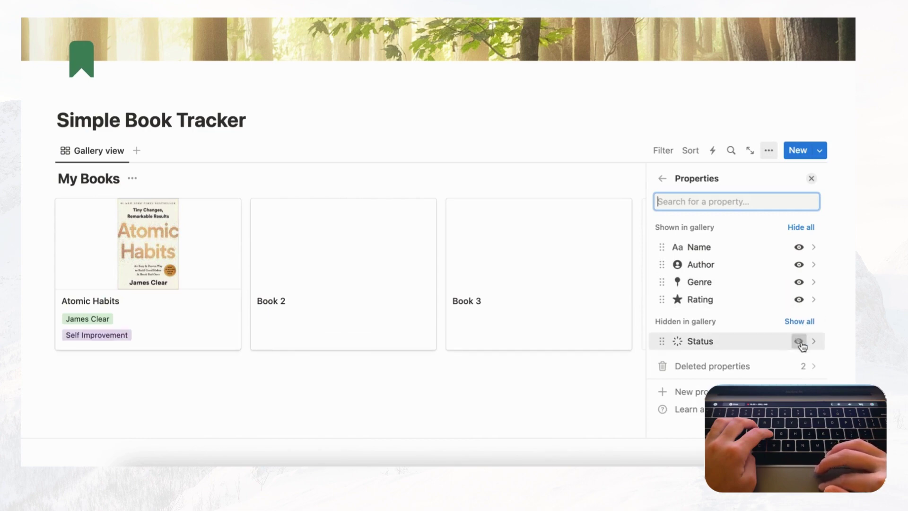
{"action": "left_click", "coordinate": [798, 341]}
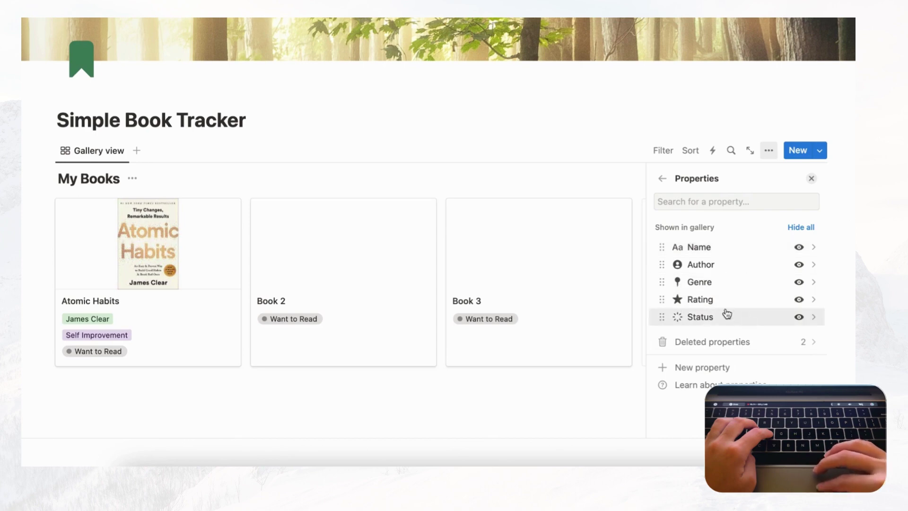
Move Status above Rating in the gallery's property order and close the view options.
{"action": "left_click_drag", "start_coordinate": [666, 318], "coordinate": [663, 302]}
{"action": "left_click", "coordinate": [664, 303]}
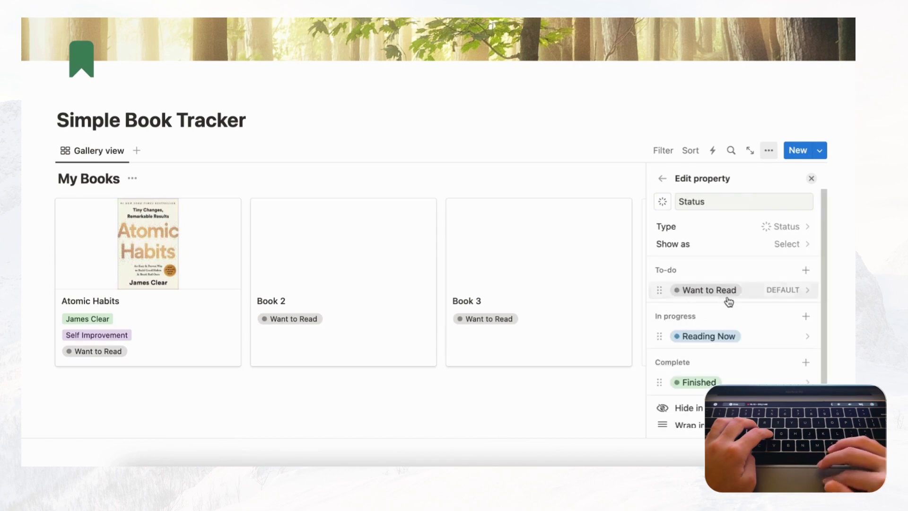
{"action": "left_click", "coordinate": [660, 181]}
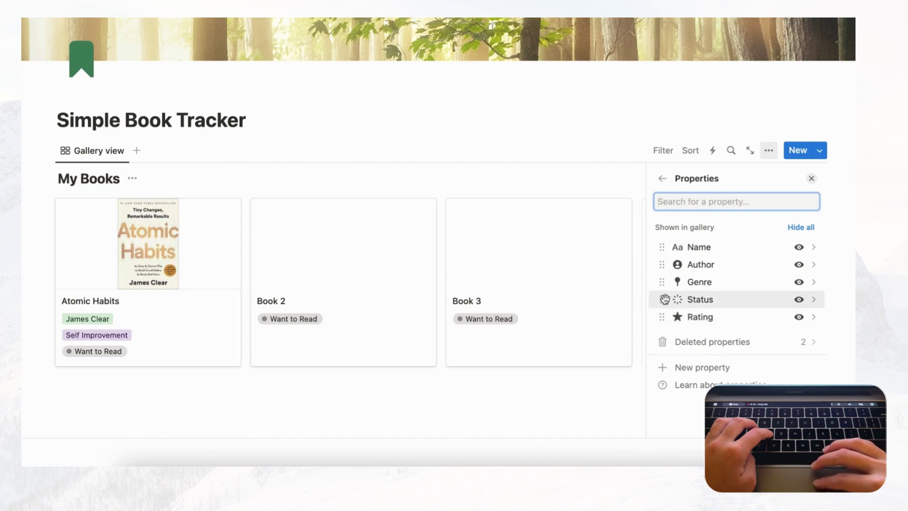
{"action": "left_click", "coordinate": [812, 179]}
{"action": "scroll", "coordinate": [165, 331], "scroll_direction": "down", "scroll_amount": 2}
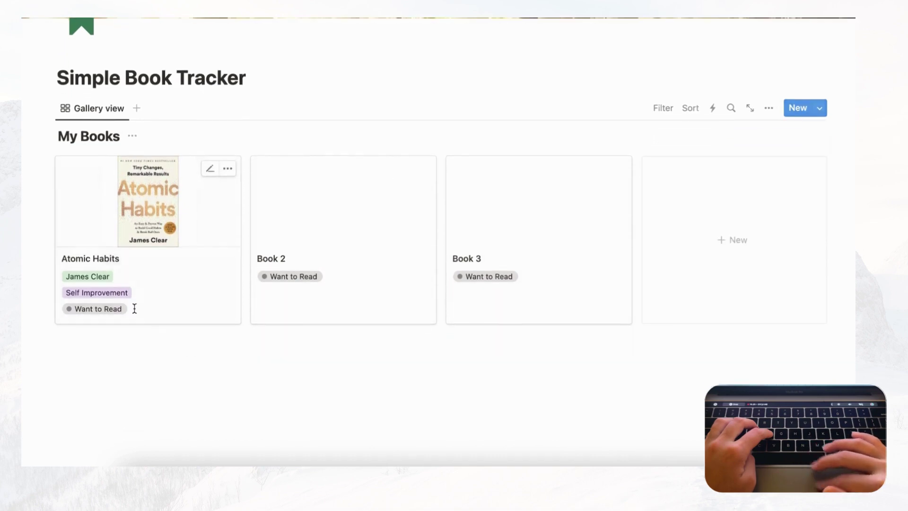
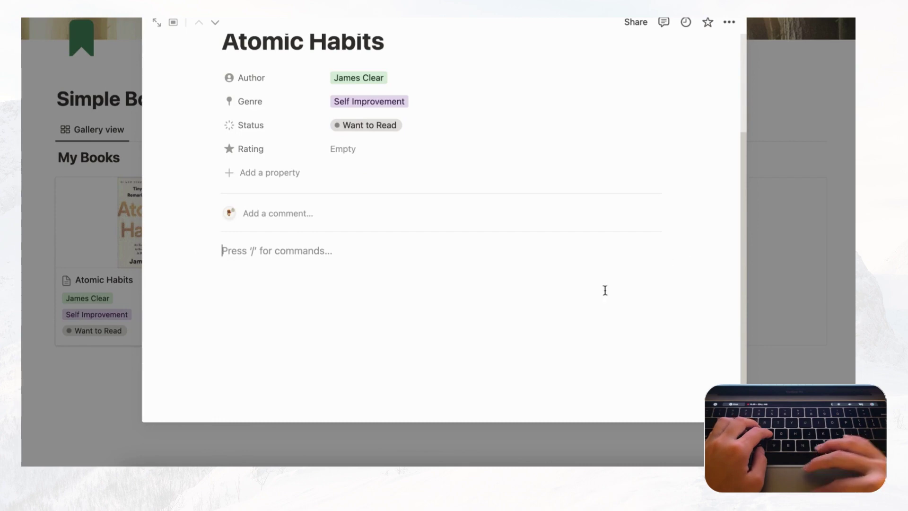
Close the Atomic Habits page and create a new template for the My Books database.
{"action": "scroll", "coordinate": [591, 292], "scroll_direction": "up", "scroll_amount": 2}
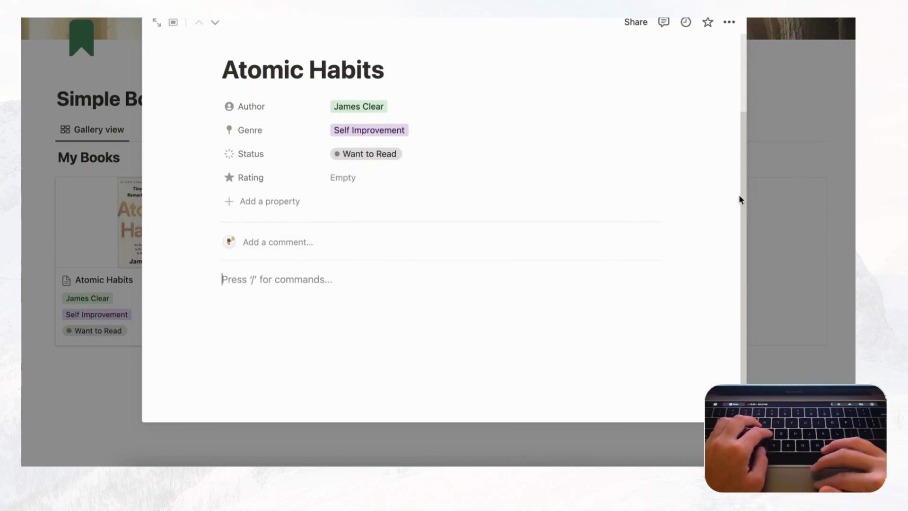
{"action": "left_click", "coordinate": [763, 168]}
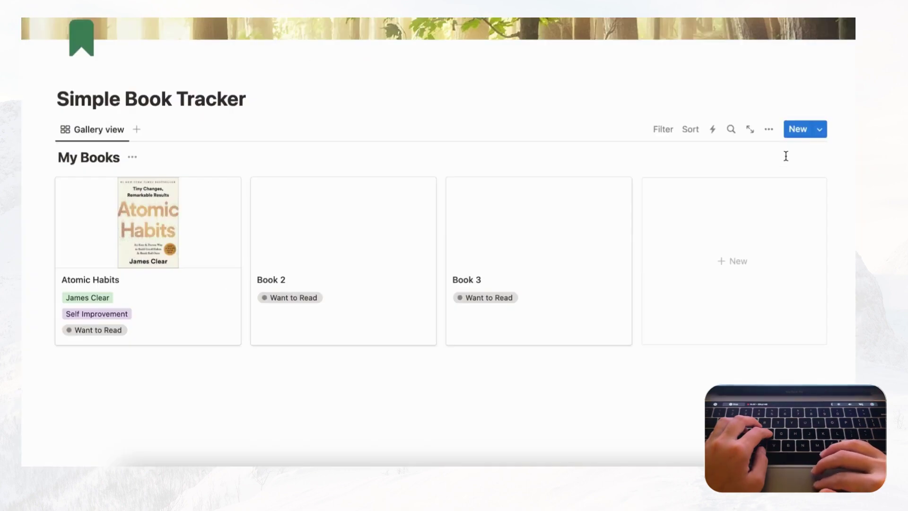
{"action": "left_click", "coordinate": [820, 130]}
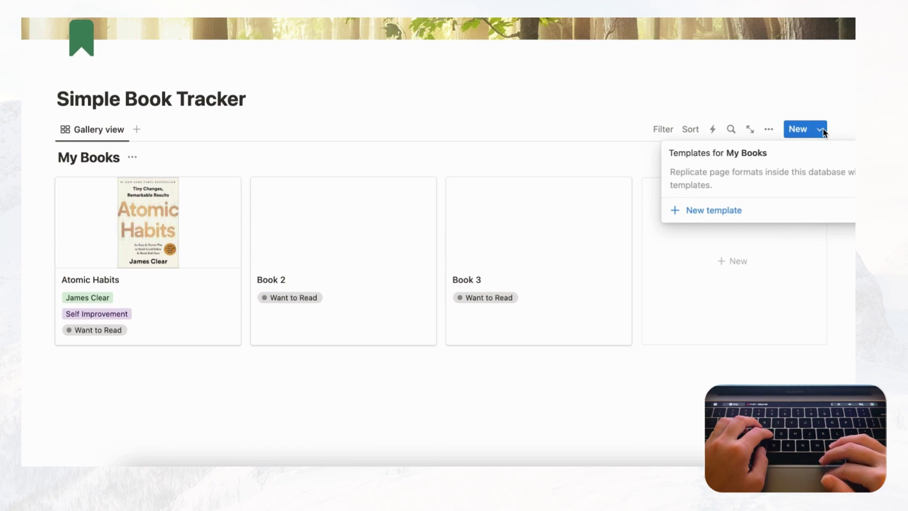
{"action": "left_click", "coordinate": [734, 208]}
Write the lines "Summary:", "Quotes:" and "Notes:" in the template body, with a blank line between each.
{"action": "scroll", "coordinate": [464, 222], "scroll_direction": "down", "scroll_amount": 3}
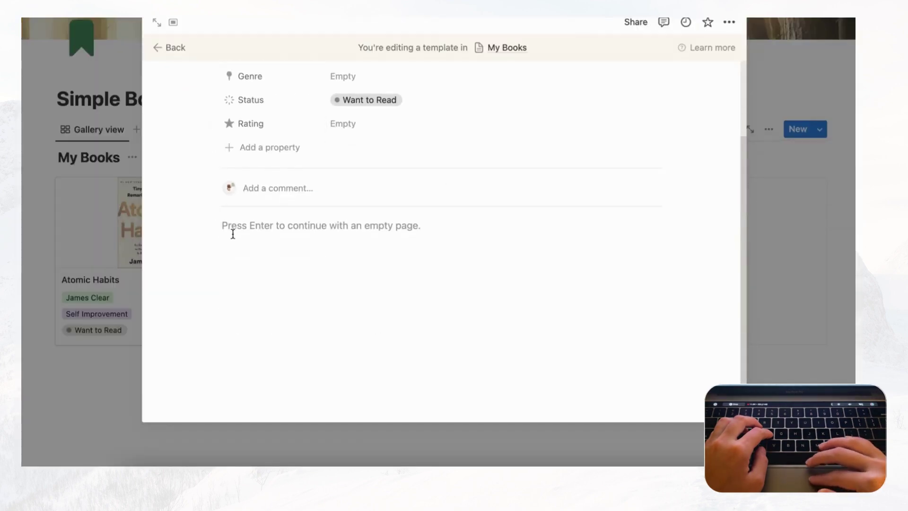
{"action": "left_click", "coordinate": [233, 233]}
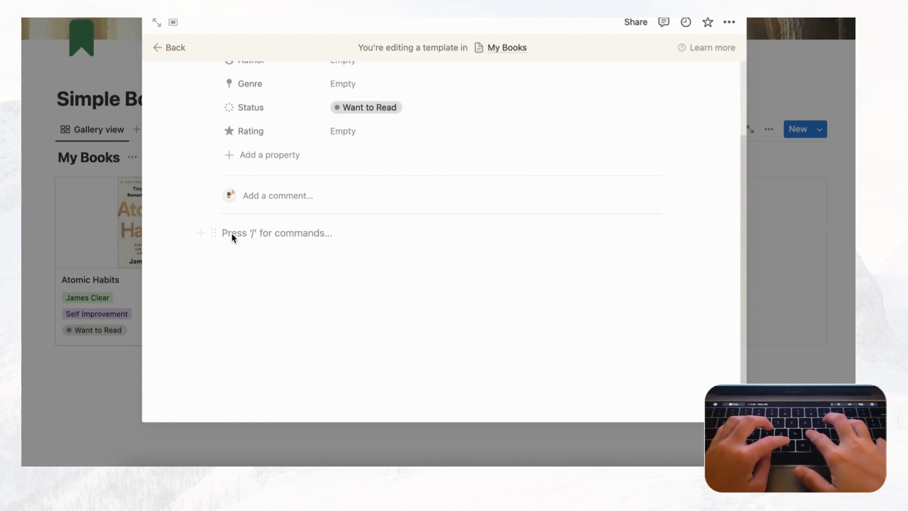
{"action": "type", "text": "Summary"}
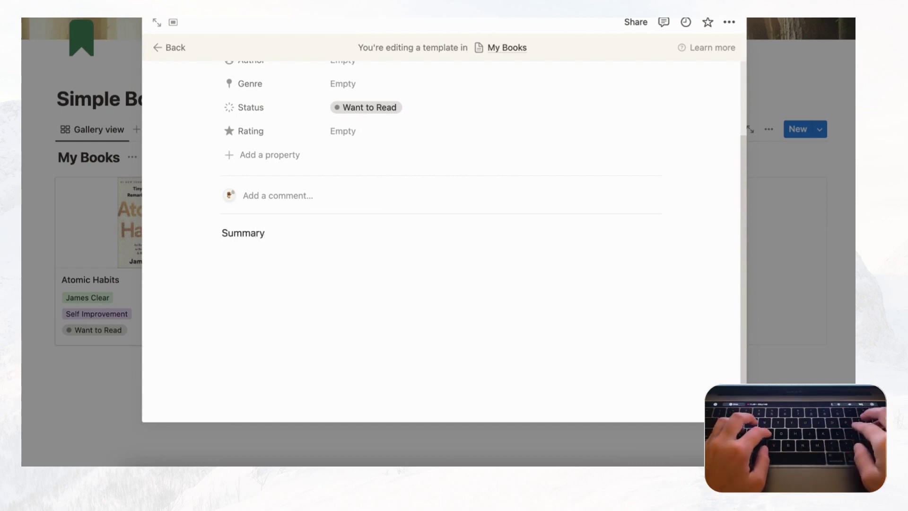
{"action": "type", "text": ":"}
{"action": "key", "text": "Return"}
{"action": "key", "text": "Return"}
{"action": "type", "text": "Quotes:"}
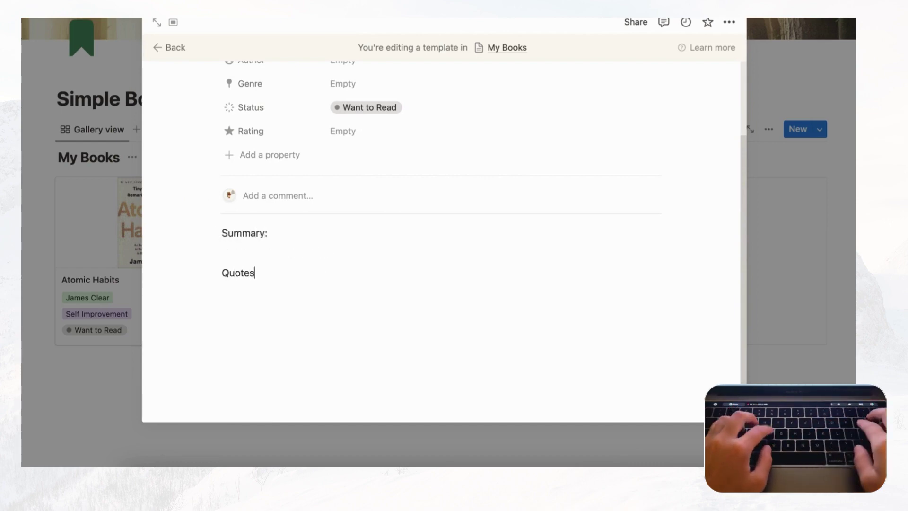
{"action": "key", "text": "Return"}
{"action": "key", "text": "Return"}
{"action": "type", "text": "Note"}
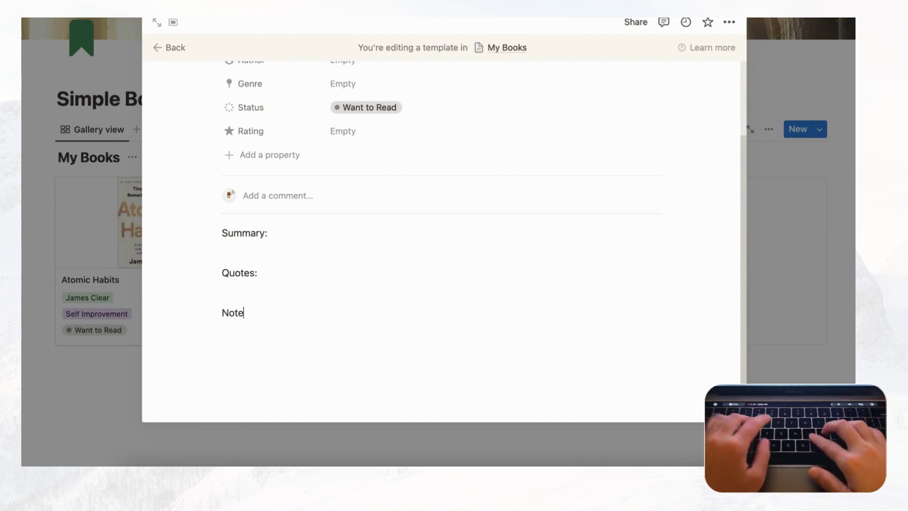
{"action": "type", "text": "s:"}
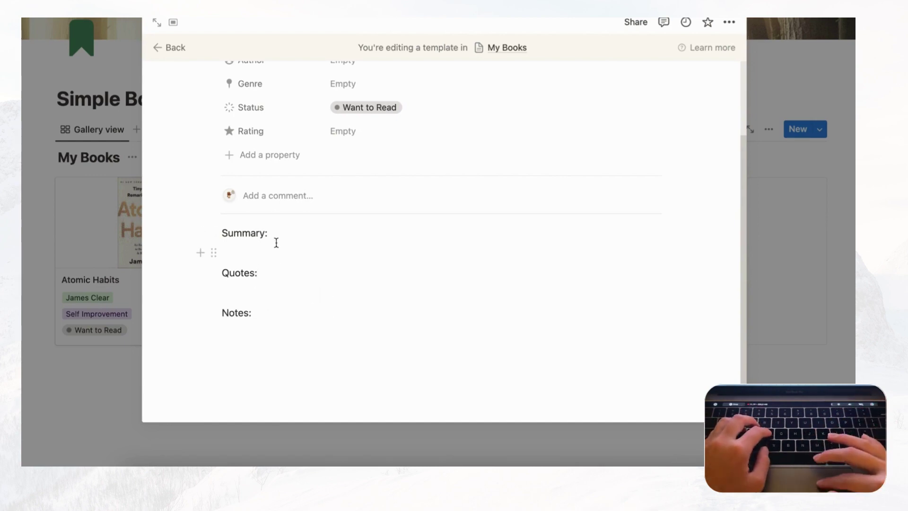
Turn the "Summary:" line into a Heading 3.
{"action": "left_click", "coordinate": [215, 232]}
{"action": "mouse_move", "coordinate": [186, 195]}
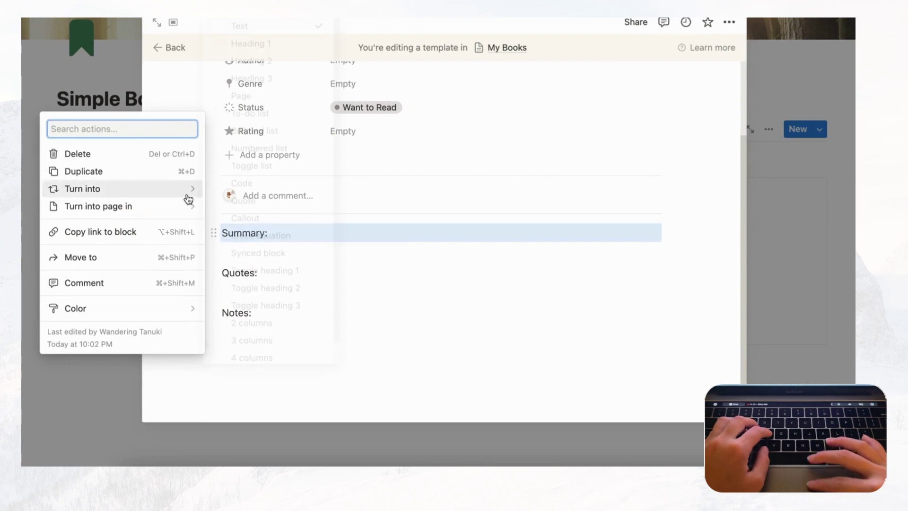
{"action": "left_click", "coordinate": [268, 79]}
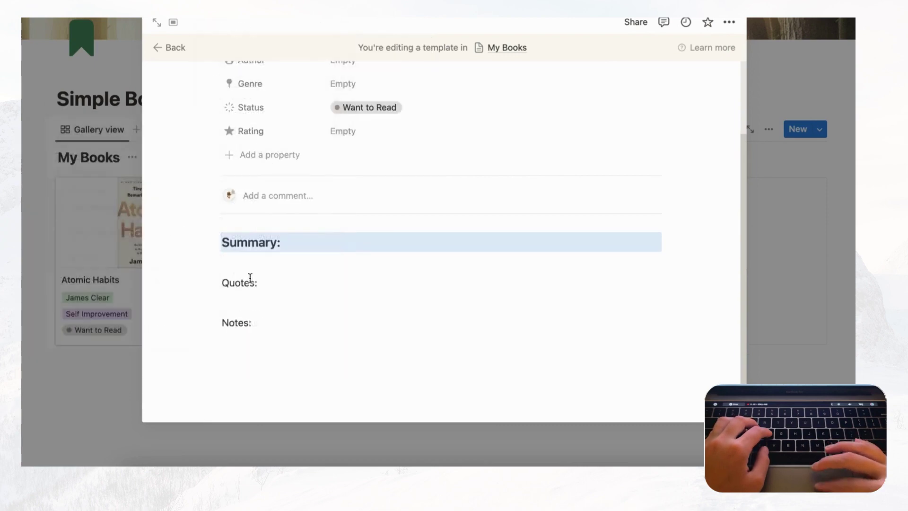
Turn the "Quotes:" and "Notes:" lines of the template into Heading 3 blocks.
{"action": "left_click", "coordinate": [215, 284]}
{"action": "mouse_move", "coordinate": [180, 236]}
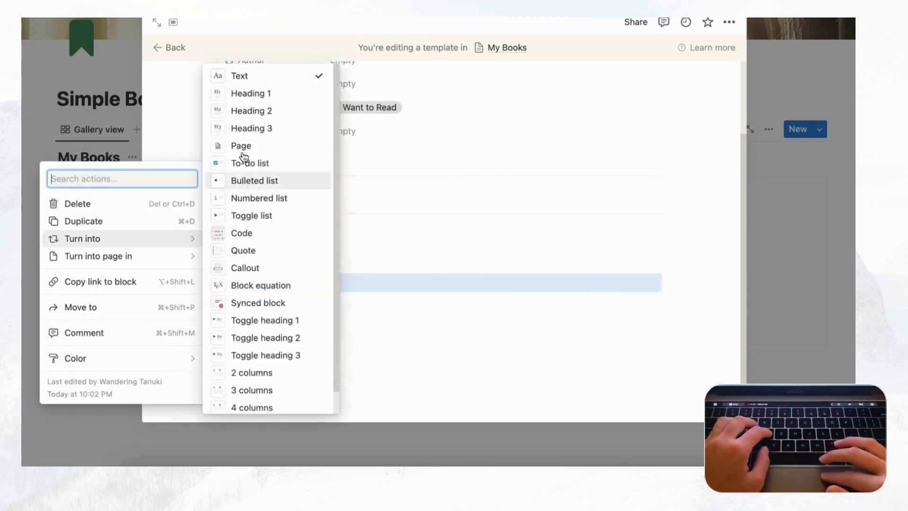
{"action": "left_click", "coordinate": [249, 131]}
{"action": "left_click", "coordinate": [213, 333]}
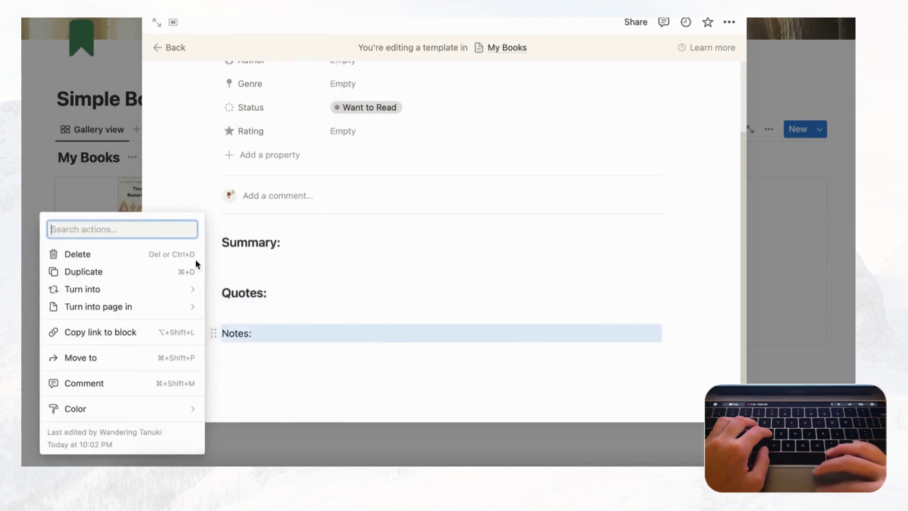
{"action": "mouse_move", "coordinate": [176, 287]}
{"action": "left_click", "coordinate": [266, 177]}
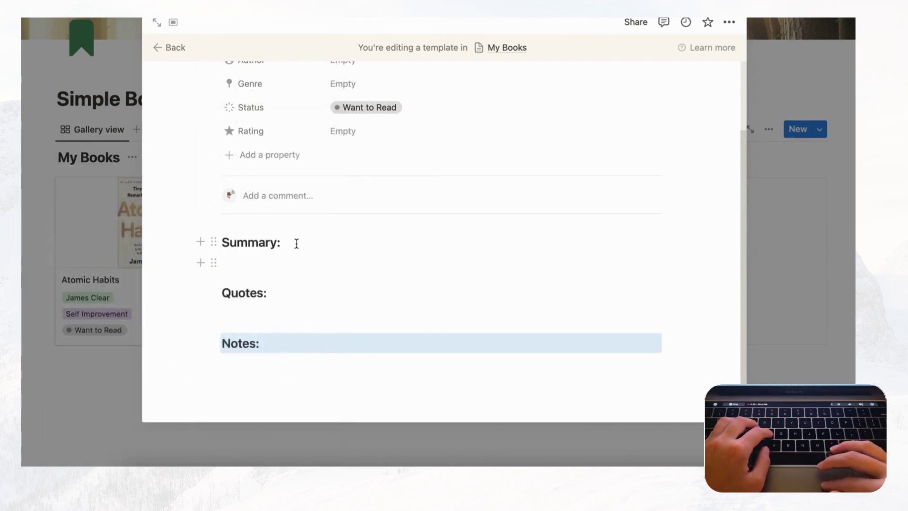
Insert a divider directly below the "Summary:" heading and another directly below the "Quotes:" heading.
{"action": "left_click", "coordinate": [296, 242]}
{"action": "key", "text": "Return"}
{"action": "type", "text": "/div"}
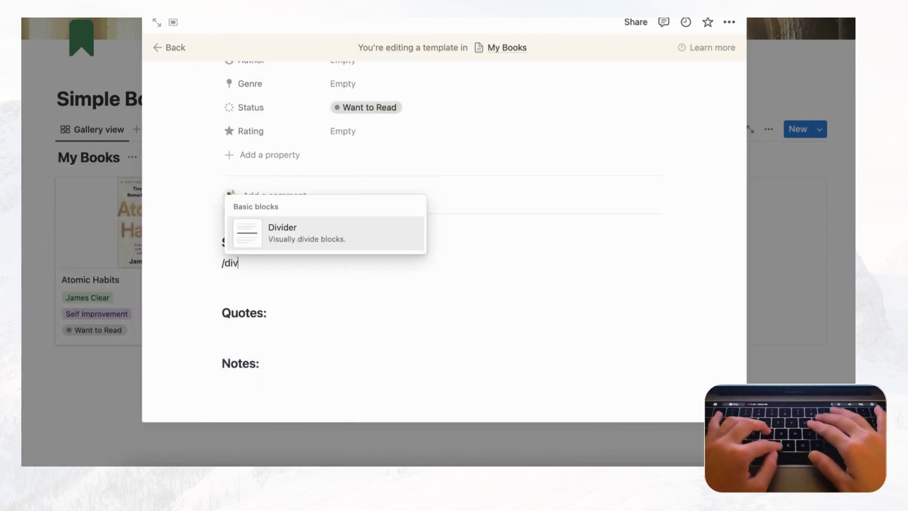
{"action": "key", "text": "Return"}
{"action": "left_click", "coordinate": [267, 323]}
{"action": "key", "text": "Return"}
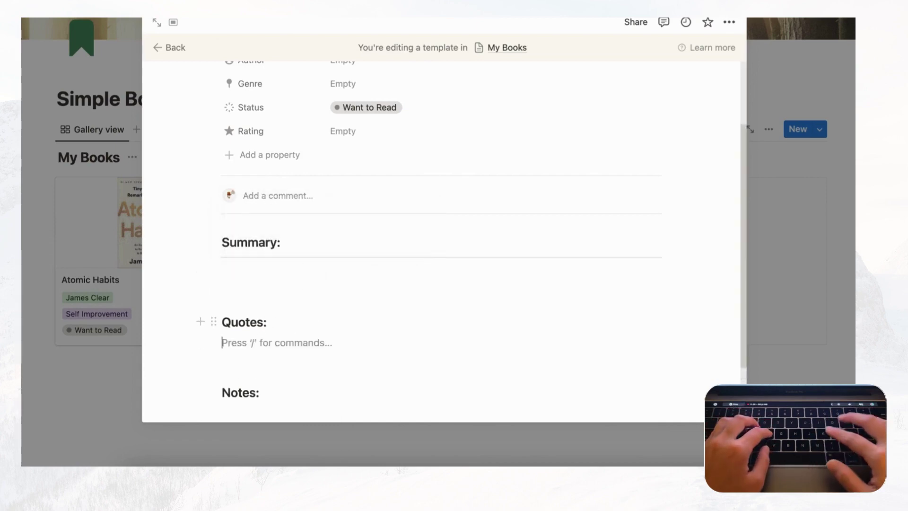
{"action": "type", "text": "/divider"}
{"action": "key", "text": "Return"}
Insert a divider directly below the "Notes:" heading in the template.
{"action": "scroll", "coordinate": [308, 337], "scroll_direction": "down", "scroll_amount": 2}
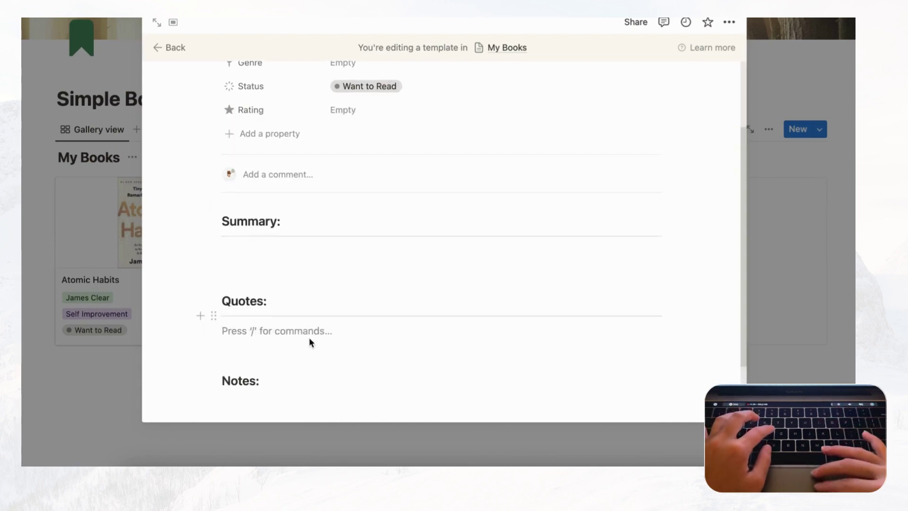
{"action": "left_click", "coordinate": [278, 310]}
{"action": "key", "text": "Return"}
{"action": "type", "text": "/divid"}
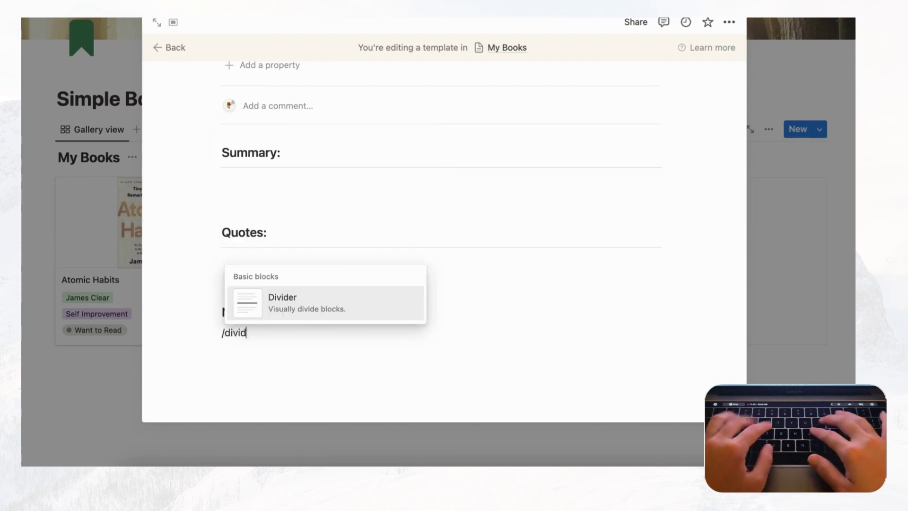
{"action": "key", "text": "Return"}
Title the template "Book Entry".
{"action": "scroll", "coordinate": [357, 282], "scroll_direction": "up", "scroll_amount": 5}
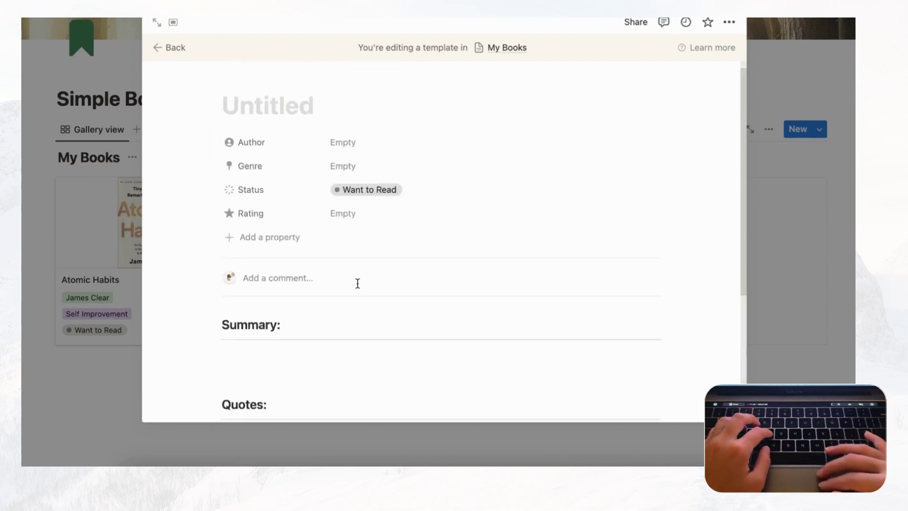
{"action": "left_click", "coordinate": [263, 107]}
{"action": "type", "text": "Boo"}
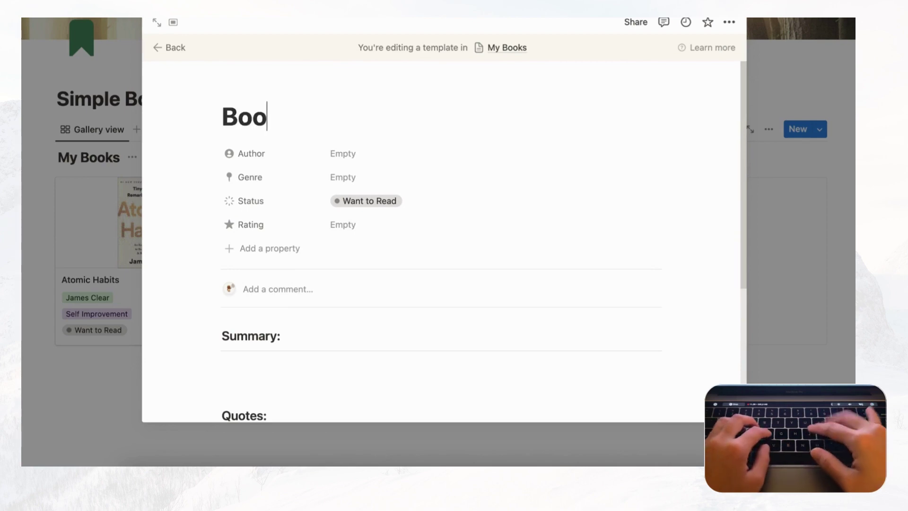
{"action": "type", "text": "k Entry"}
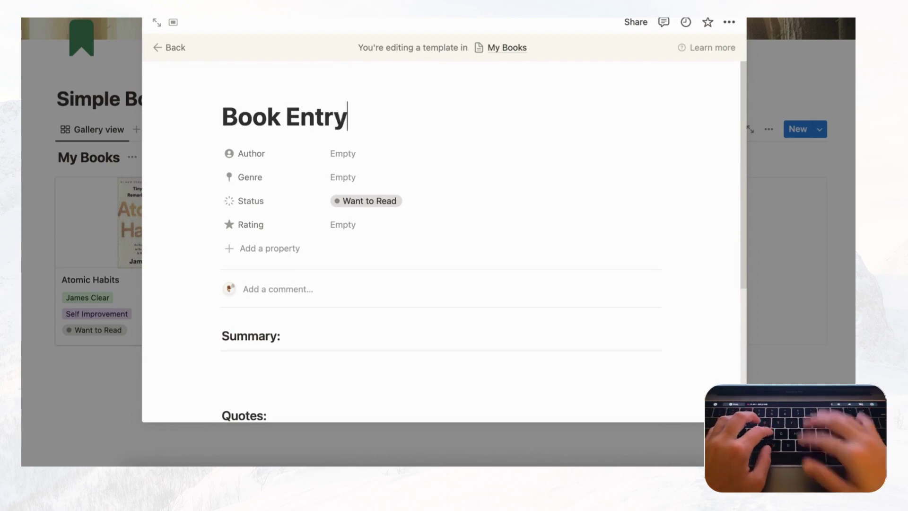
Give the Book Entry template the closed-book icon in dark grey, found with the search "book", and return to the tracker page.
{"action": "left_click", "coordinate": [251, 91]}
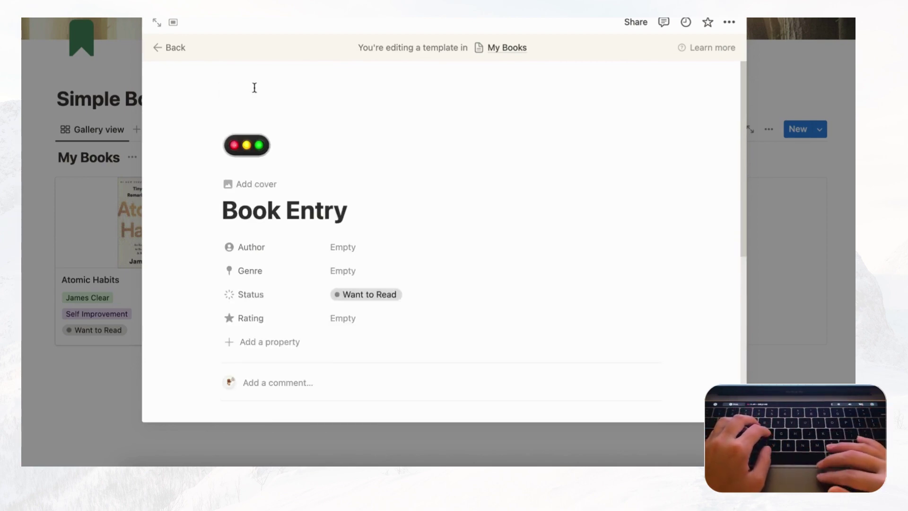
{"action": "left_click", "coordinate": [246, 146]}
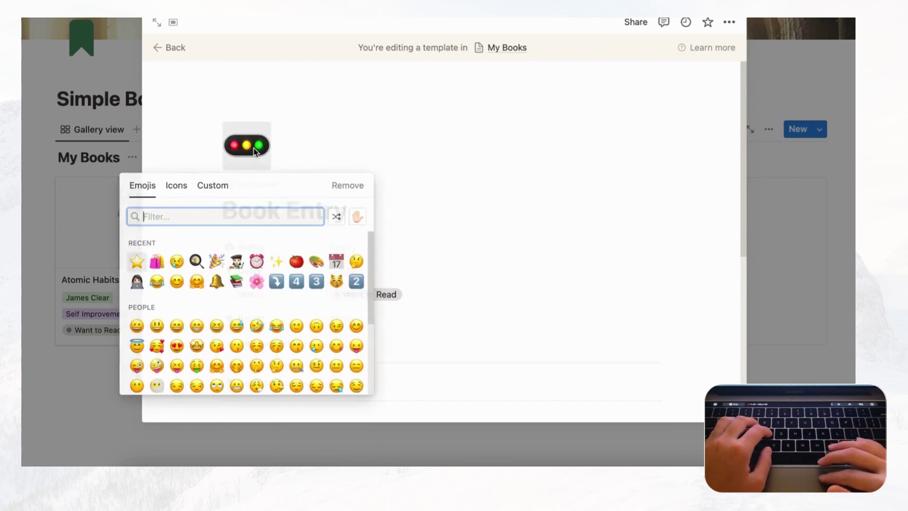
{"action": "left_click", "coordinate": [175, 185]}
{"action": "type", "text": "book"}
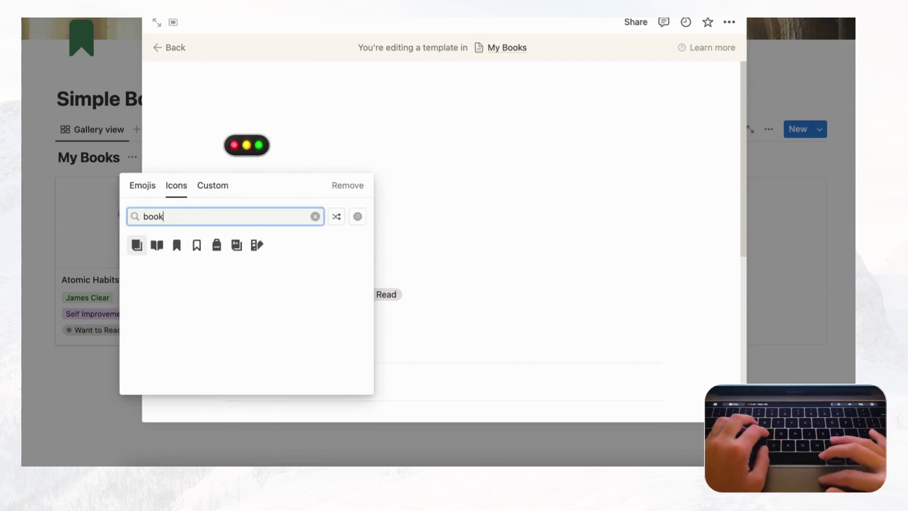
{"action": "mouse_move", "coordinate": [144, 243]}
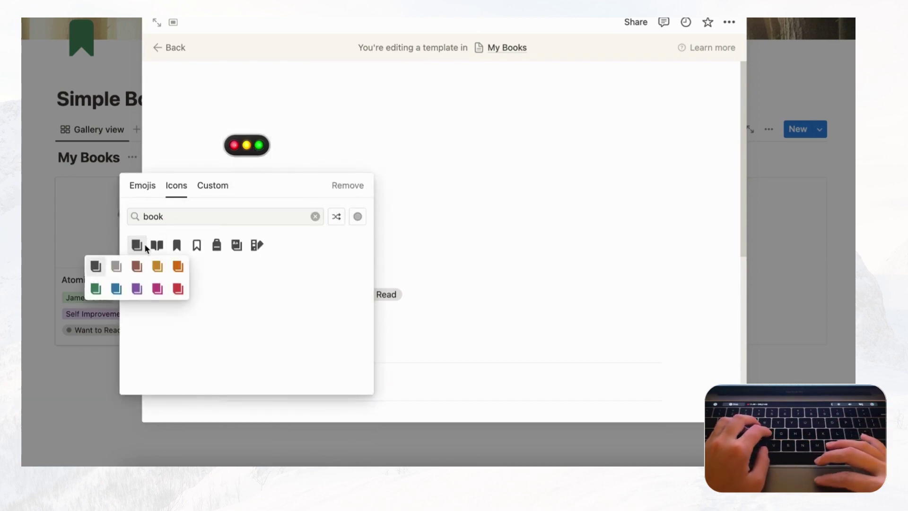
{"action": "left_click", "coordinate": [96, 266]}
{"action": "scroll", "coordinate": [356, 140], "scroll_direction": "down", "scroll_amount": 6}
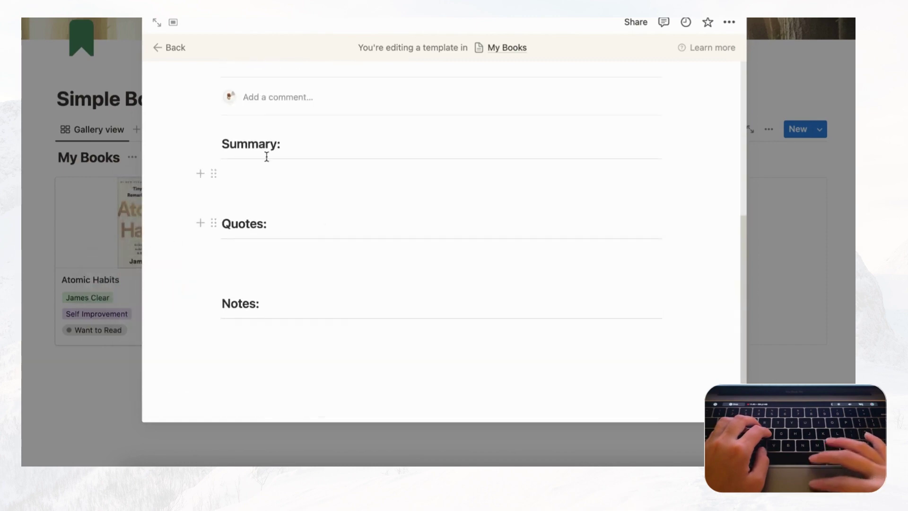
{"action": "scroll", "coordinate": [274, 162], "scroll_direction": "up", "scroll_amount": 6}
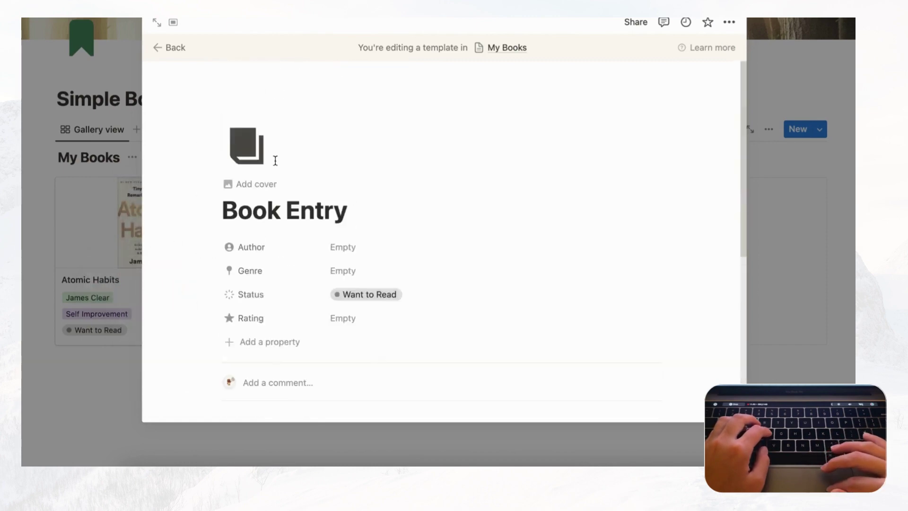
{"action": "left_click", "coordinate": [167, 48]}
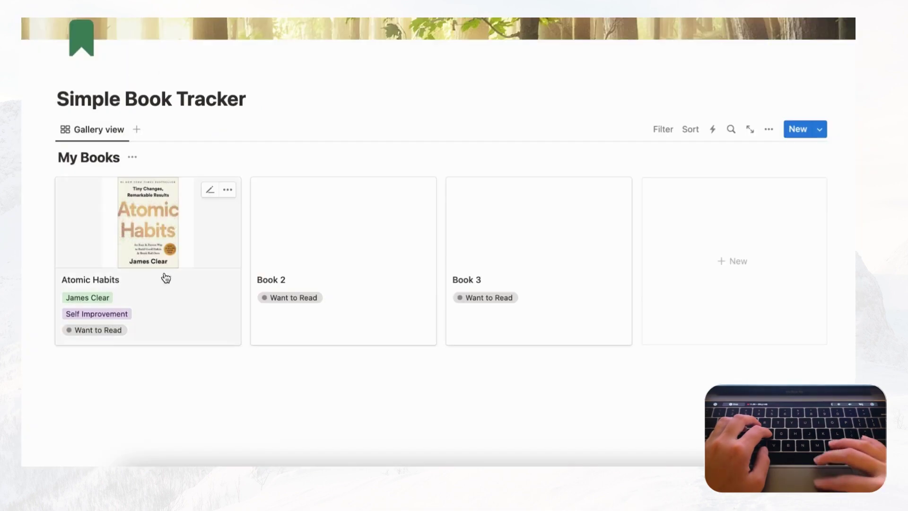
Open the Atomic Habits page and apply the Book Entry template to it.
{"action": "left_click", "coordinate": [176, 295]}
{"action": "scroll", "coordinate": [248, 267], "scroll_direction": "down", "scroll_amount": 4}
{"action": "scroll", "coordinate": [248, 268], "scroll_direction": "down", "scroll_amount": 2}
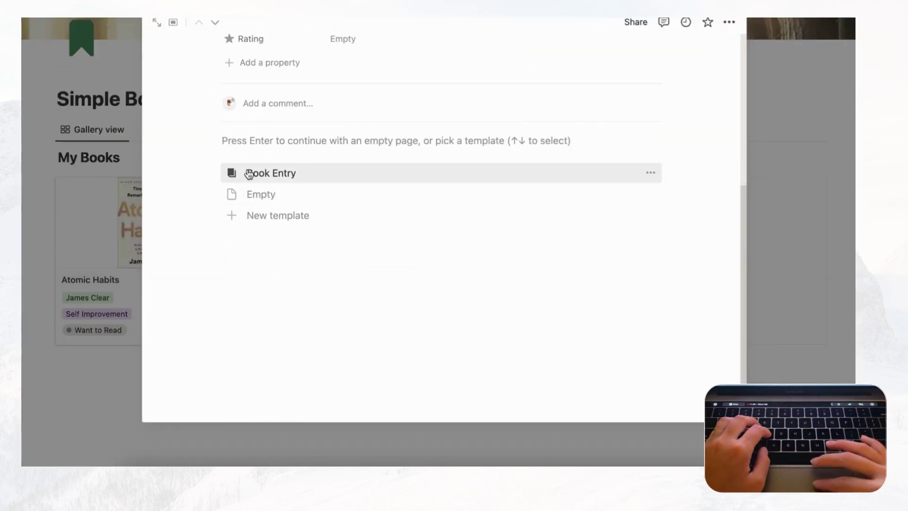
{"action": "left_click", "coordinate": [276, 175]}
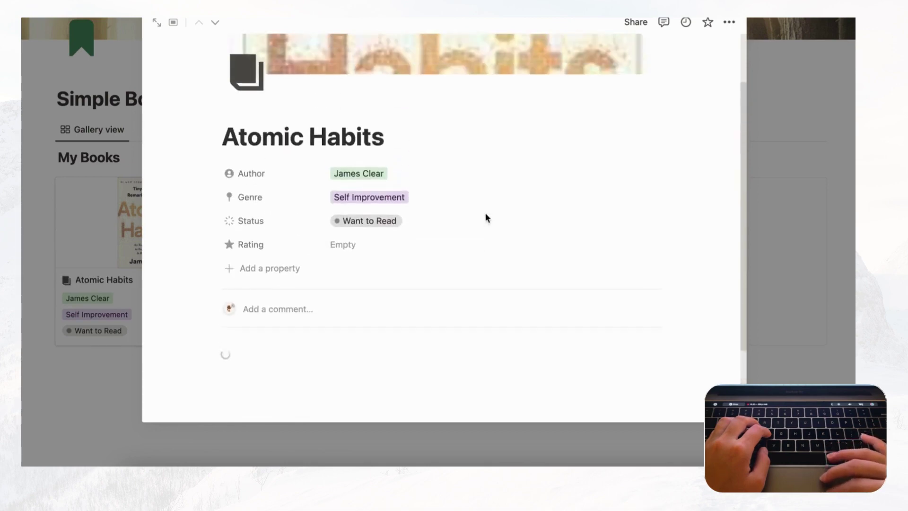
{"action": "scroll", "coordinate": [314, 241], "scroll_direction": "down", "scroll_amount": 4}
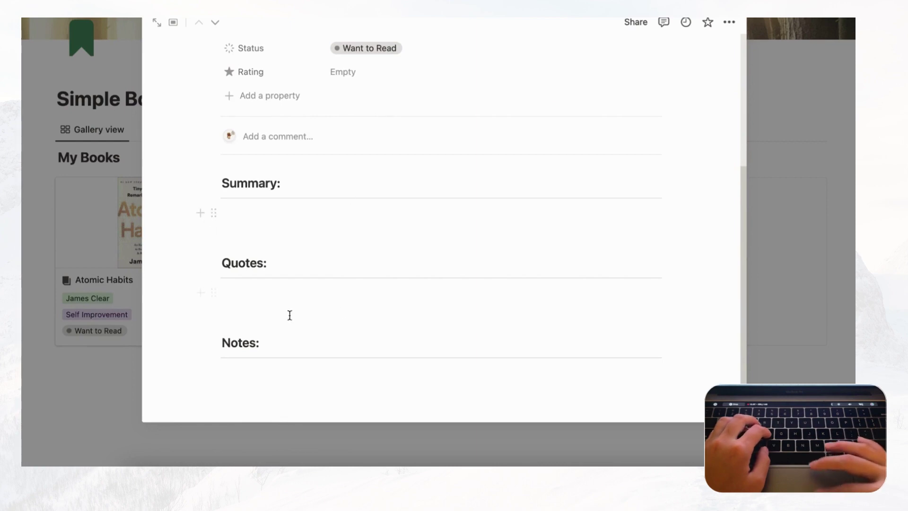
{"action": "scroll", "coordinate": [305, 216], "scroll_direction": "up", "scroll_amount": 5}
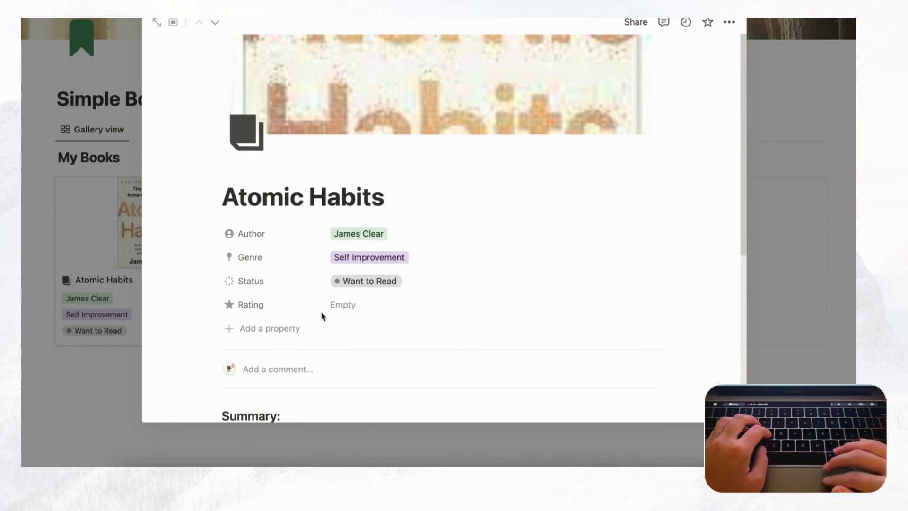
Add a Date property to the Atomic Habits page and name it "Date (Start - End)".
{"action": "left_click", "coordinate": [275, 330]}
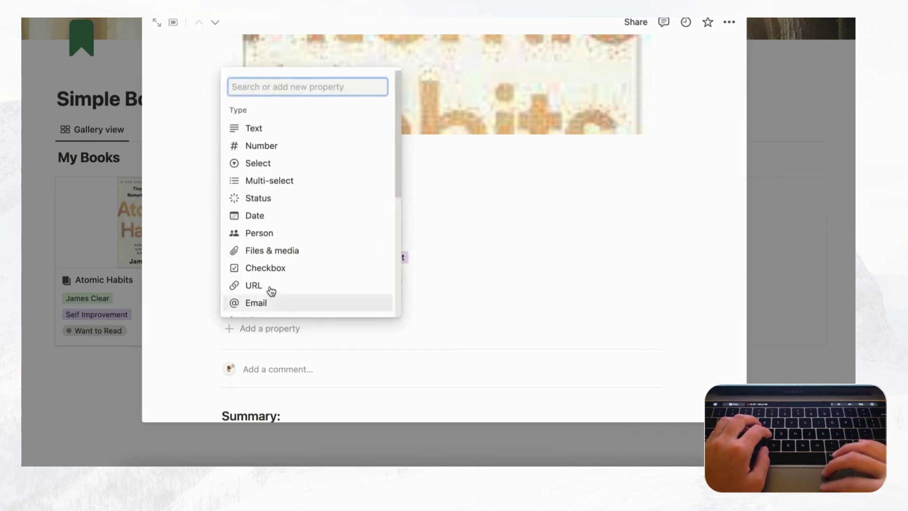
{"action": "left_click", "coordinate": [296, 218]}
{"action": "left_click", "coordinate": [357, 330]}
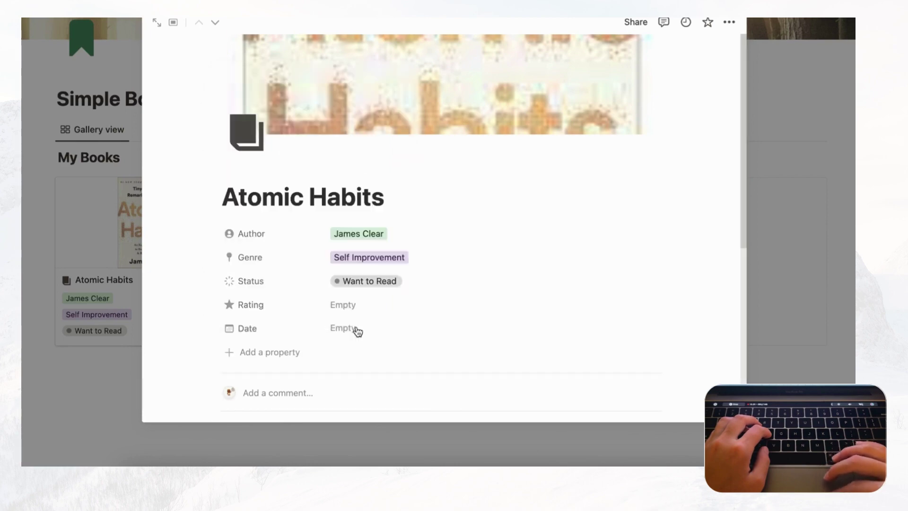
{"action": "left_click", "coordinate": [257, 331]}
{"action": "left_click", "coordinate": [257, 218]}
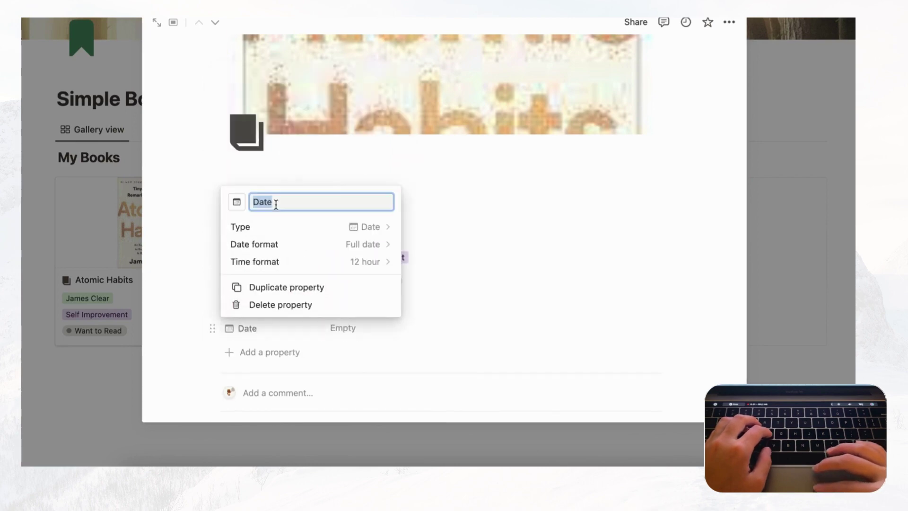
{"action": "left_click", "coordinate": [274, 201]}
{"action": "type", "text": "(St"}
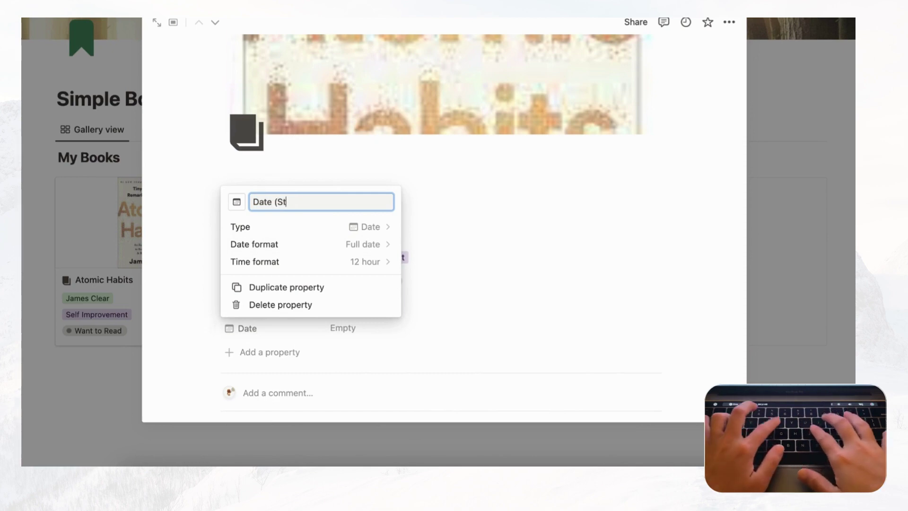
{"action": "type", "text": "art - End)"}
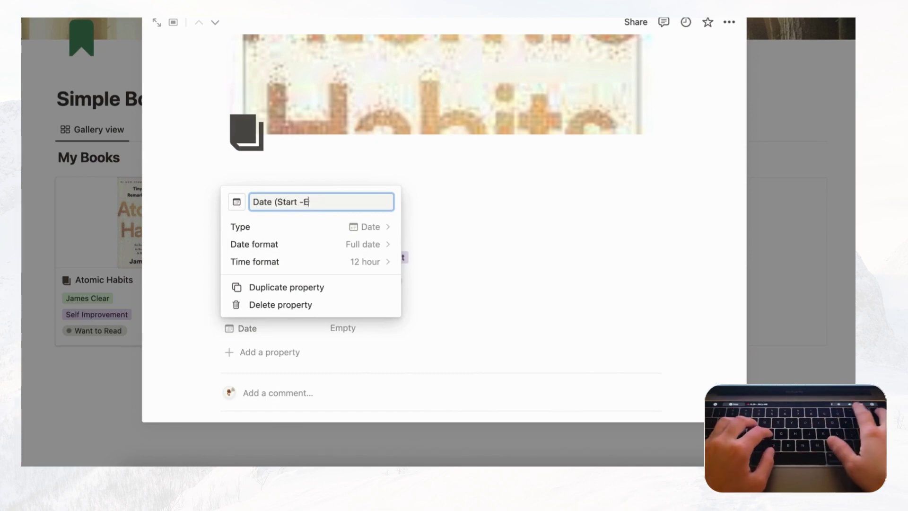
{"action": "left_click", "coordinate": [478, 240]}
Try out the Date (Start - End) property with an end date enabled and a range from September 20 to September 30, 2023.
{"action": "left_click", "coordinate": [262, 326]}
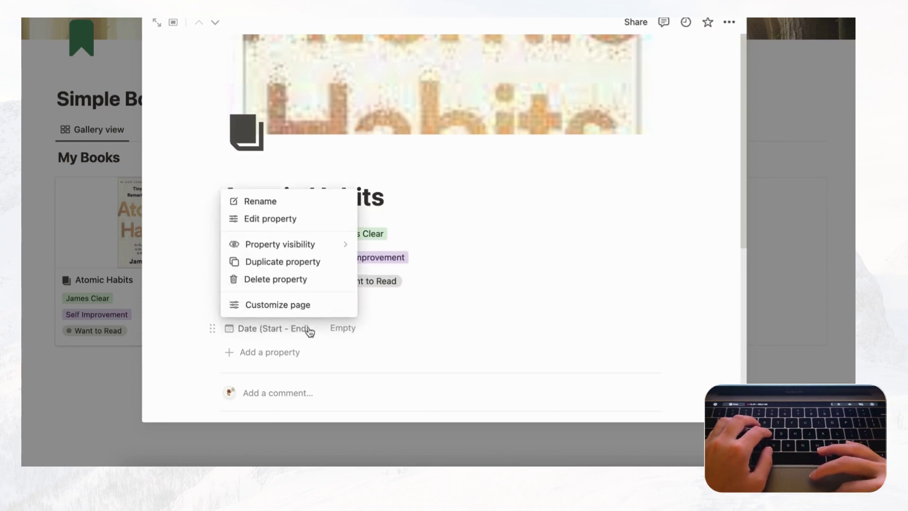
{"action": "left_click", "coordinate": [327, 330]}
{"action": "left_click", "coordinate": [367, 334]}
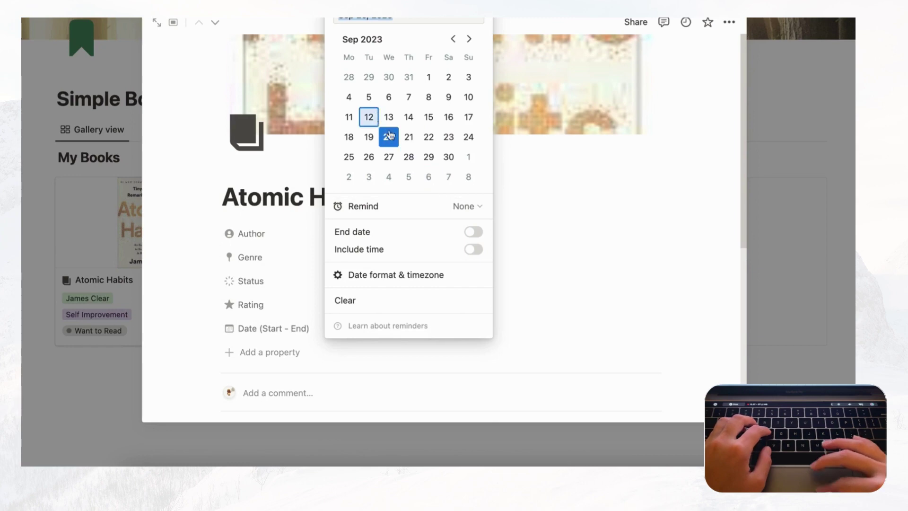
{"action": "left_click", "coordinate": [474, 232]}
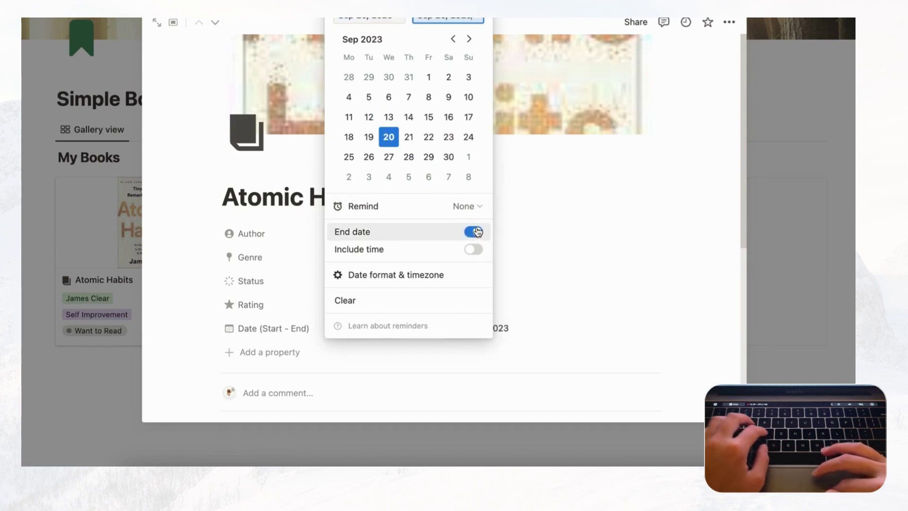
{"action": "left_click", "coordinate": [451, 161]}
{"action": "left_click", "coordinate": [551, 171]}
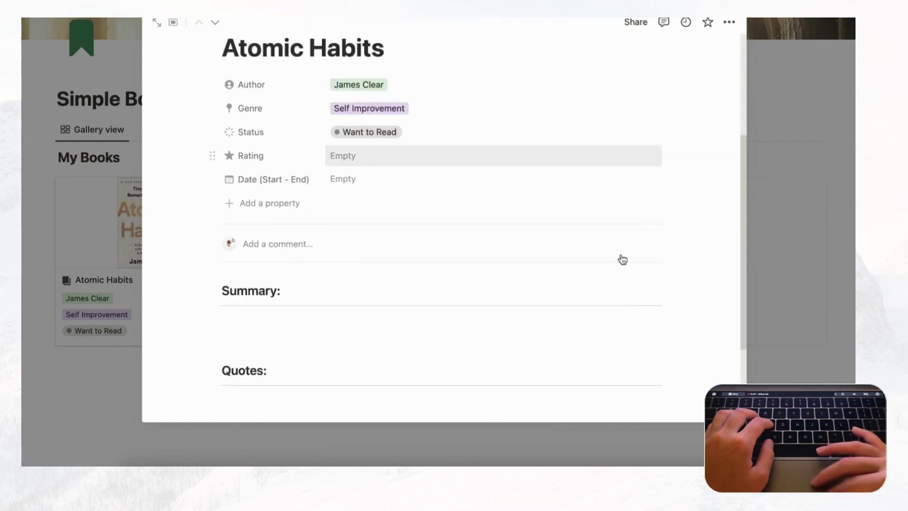
Look over the Atomic Habits page's properties and its Summary, Quotes and Notes sections, and close the page.
{"action": "scroll", "coordinate": [622, 259], "scroll_direction": "up", "scroll_amount": 3}
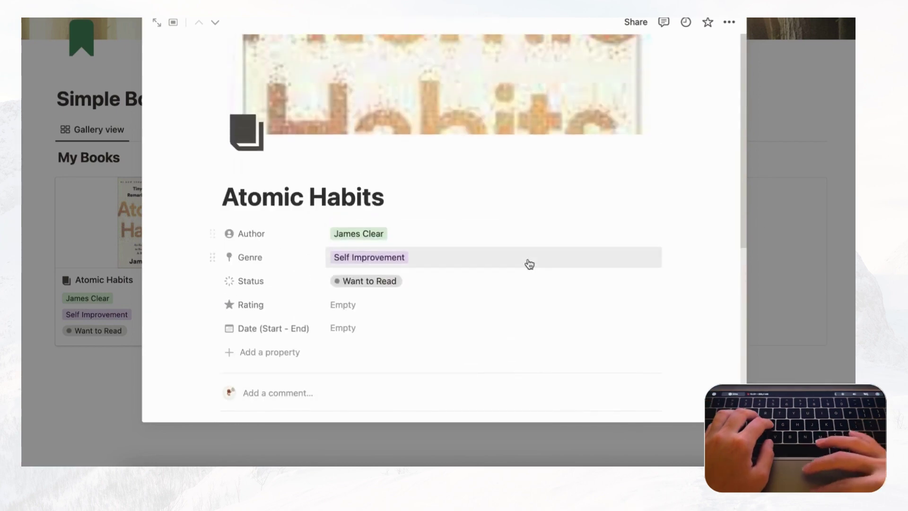
{"action": "scroll", "coordinate": [528, 262], "scroll_direction": "down", "scroll_amount": 5}
{"action": "scroll", "coordinate": [527, 257], "scroll_direction": "up", "scroll_amount": 4}
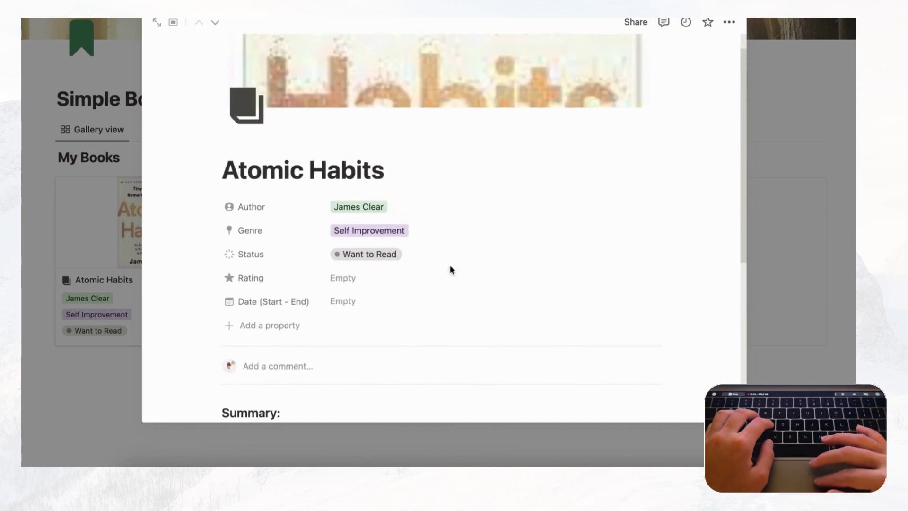
{"action": "scroll", "coordinate": [442, 295], "scroll_direction": "down", "scroll_amount": 5}
{"action": "scroll", "coordinate": [439, 296], "scroll_direction": "up", "scroll_amount": 6}
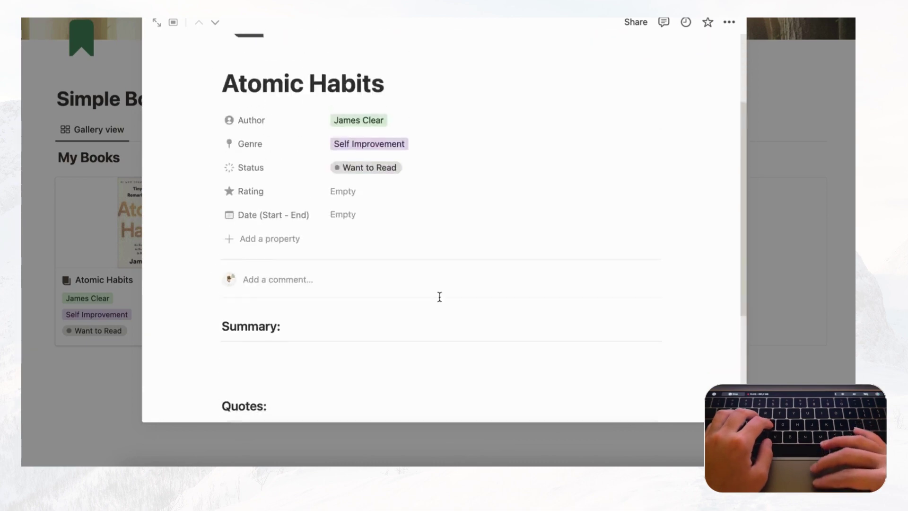
{"action": "scroll", "coordinate": [439, 298], "scroll_direction": "up", "scroll_amount": 1}
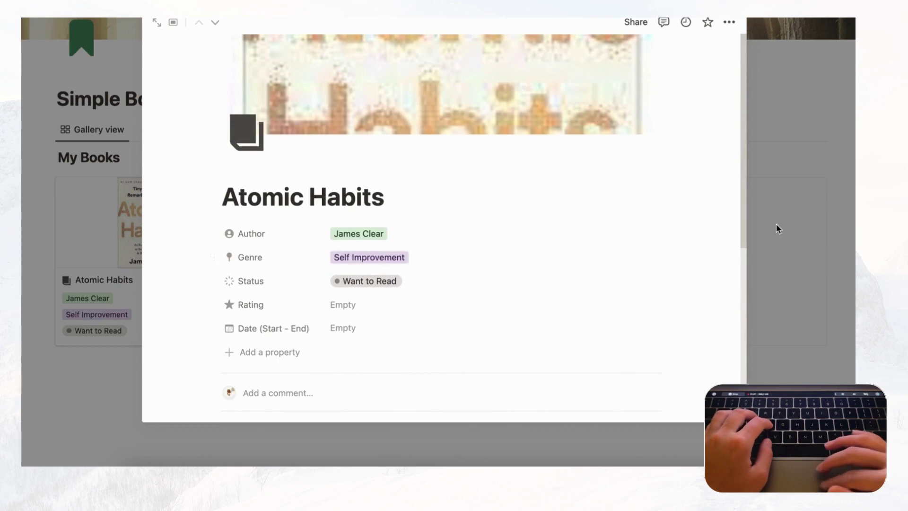
{"action": "left_click", "coordinate": [778, 163]}
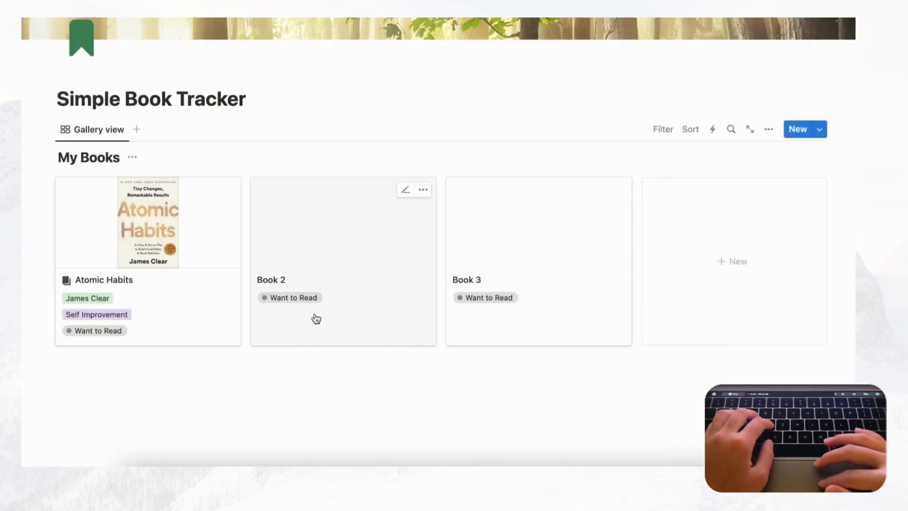
Open the Book 2 page, rename it "The Hobbit" and apply the Book Entry template to it.
{"action": "left_click", "coordinate": [350, 328]}
{"action": "double_click", "coordinate": [264, 89]}
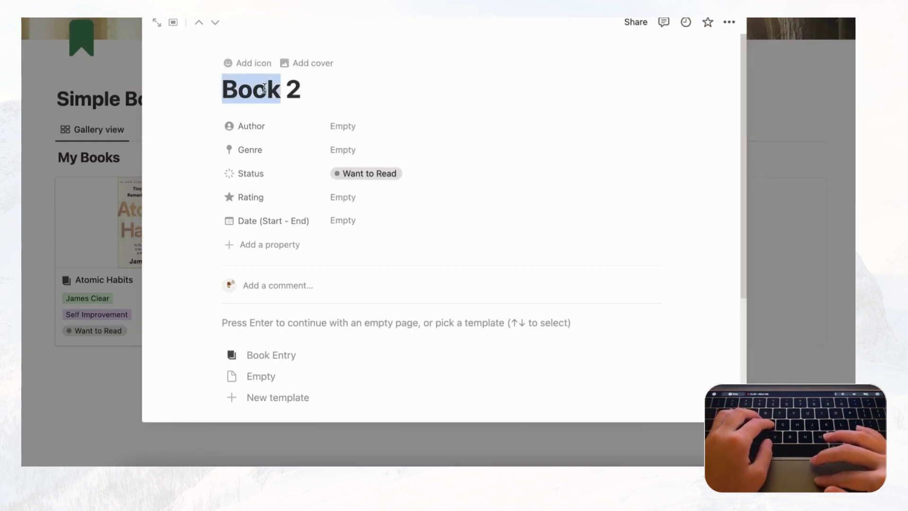
{"action": "triple_click", "coordinate": [264, 89]}
{"action": "type", "text": "The Hobbit"}
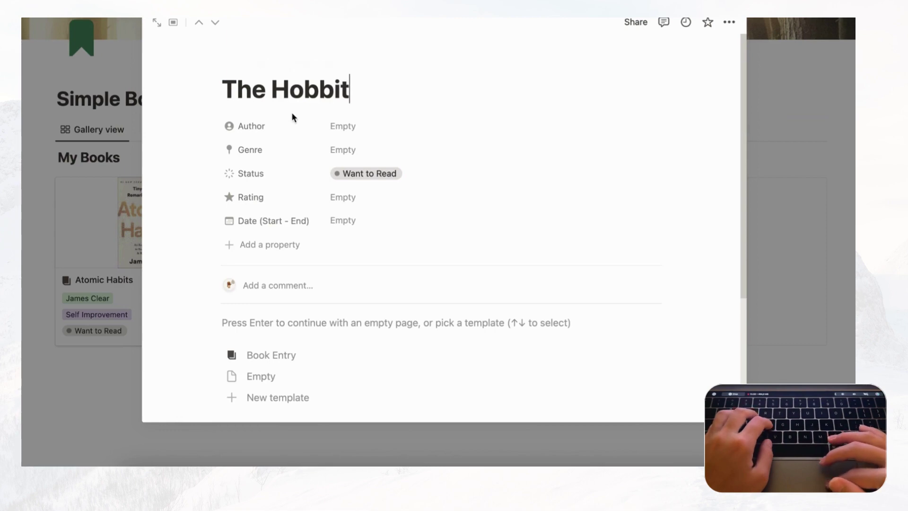
{"action": "left_click", "coordinate": [279, 356]}
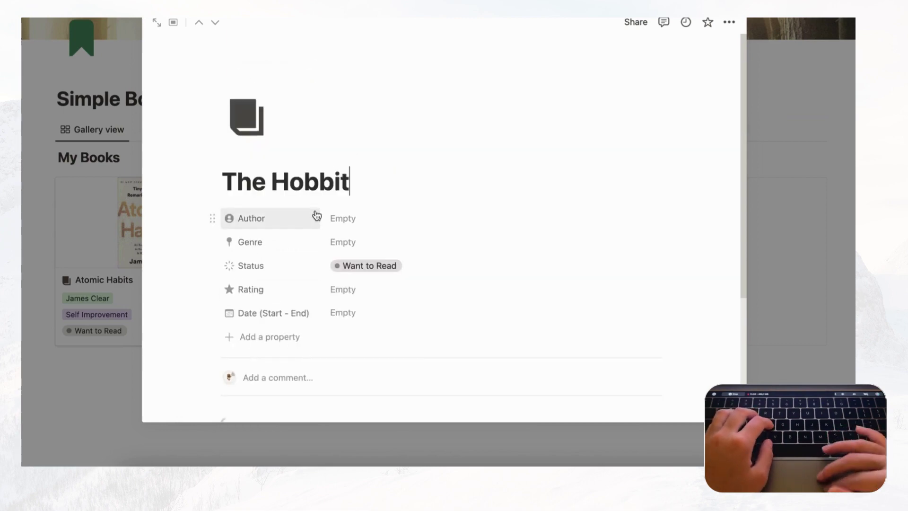
{"action": "scroll", "coordinate": [367, 314], "scroll_direction": "down", "scroll_amount": 3}
{"action": "scroll", "coordinate": [346, 266], "scroll_direction": "up", "scroll_amount": 3}
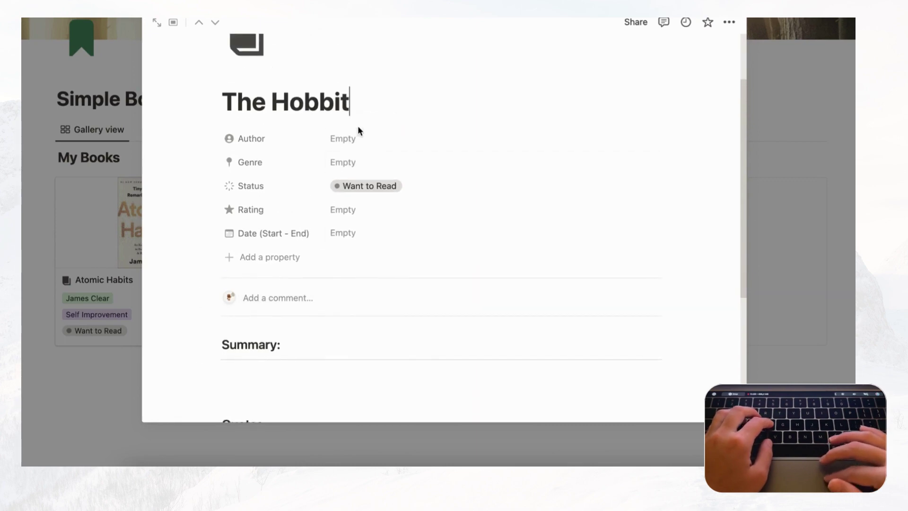
Create the Genre option "Fantasy" and assign it to The Hobbit.
{"action": "left_click", "coordinate": [370, 161]}
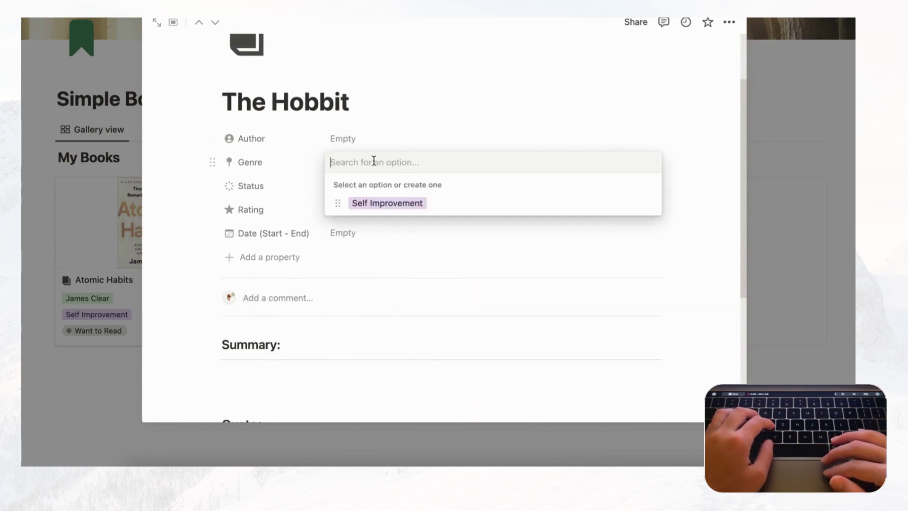
{"action": "type", "text": "Fantasy"}
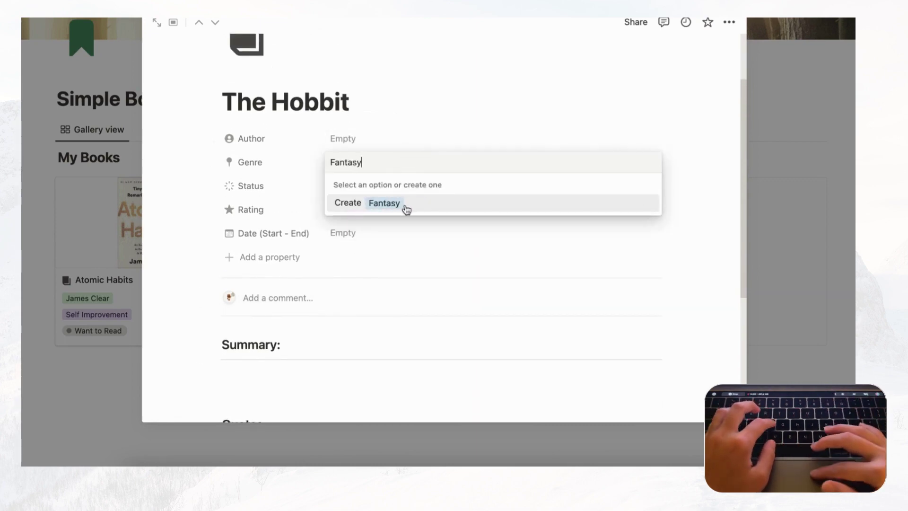
{"action": "left_click", "coordinate": [405, 209]}
{"action": "left_click", "coordinate": [426, 126]}
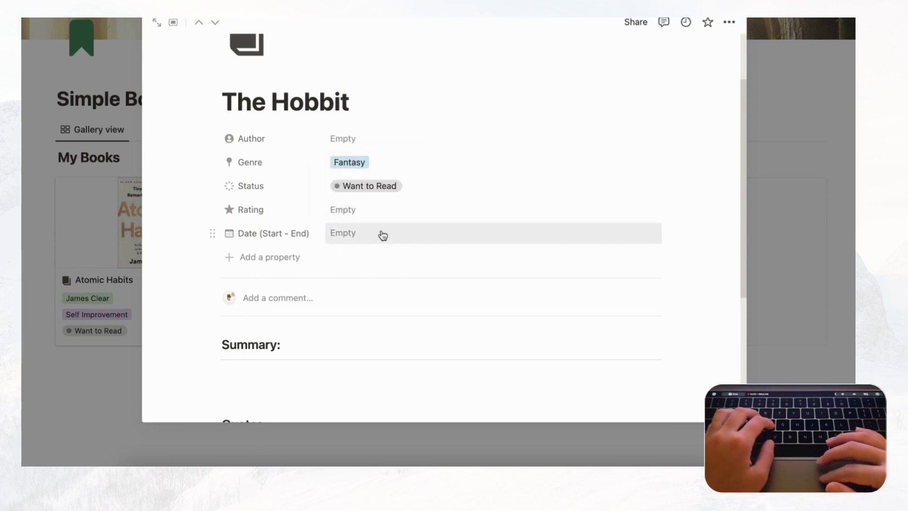
Switch to the browser's Google Images results for "the hobbit book cover" and copy the image address of the black cover with the red sun.
{"action": "scroll", "coordinate": [373, 162], "scroll_direction": "up", "scroll_amount": 3}
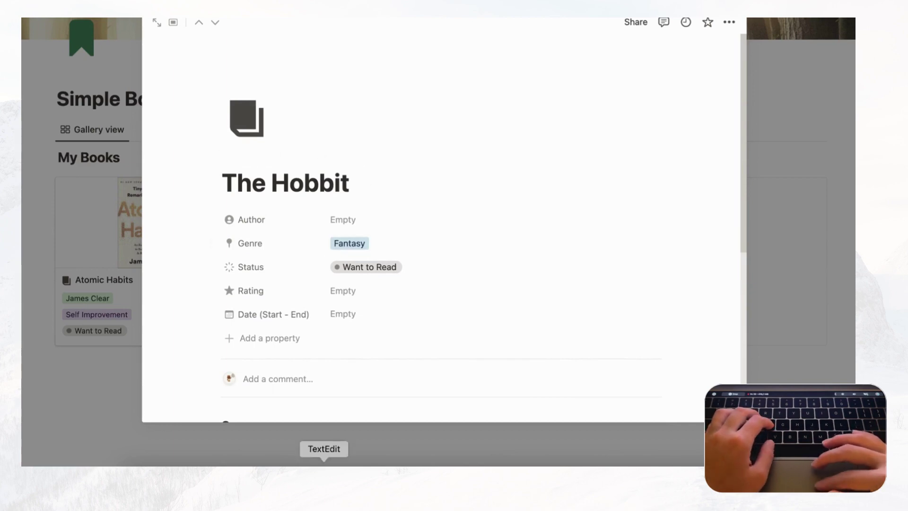
{"action": "left_click", "coordinate": [341, 463]}
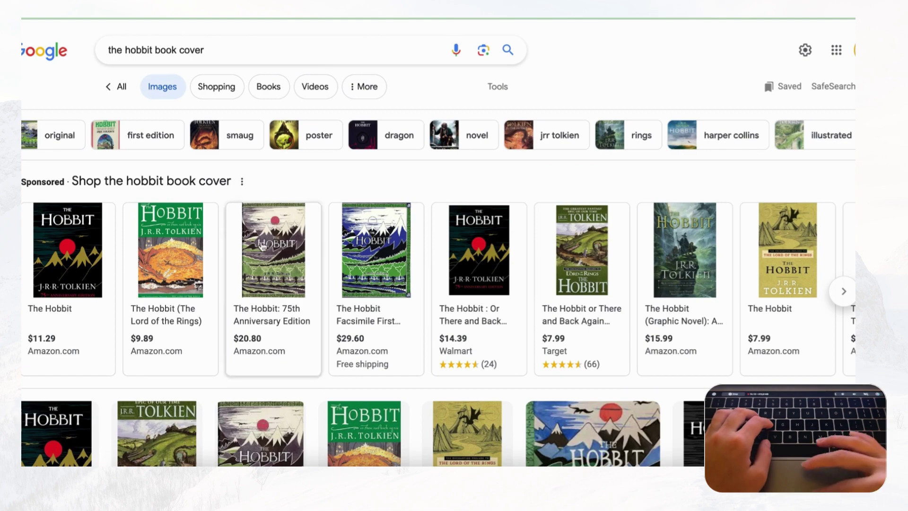
{"action": "scroll", "coordinate": [279, 183], "scroll_direction": "down", "scroll_amount": 1}
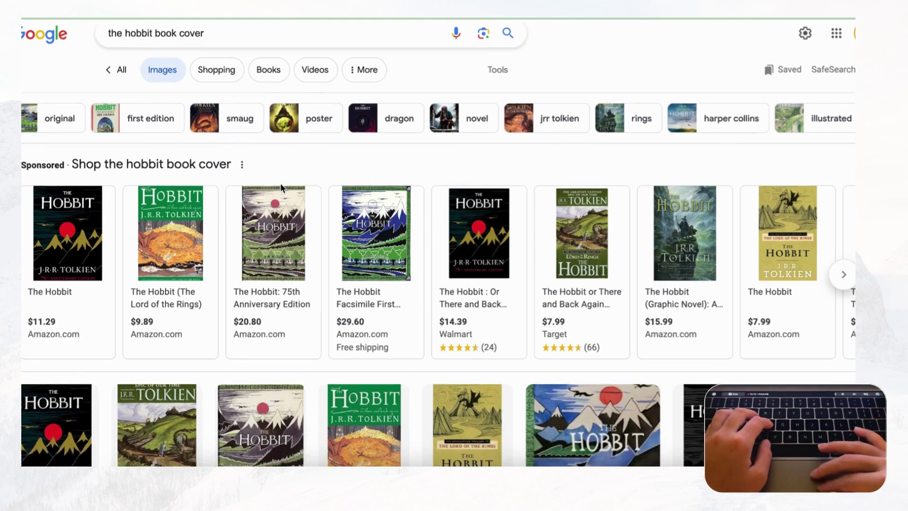
{"action": "scroll", "coordinate": [280, 183], "scroll_direction": "down", "scroll_amount": 3}
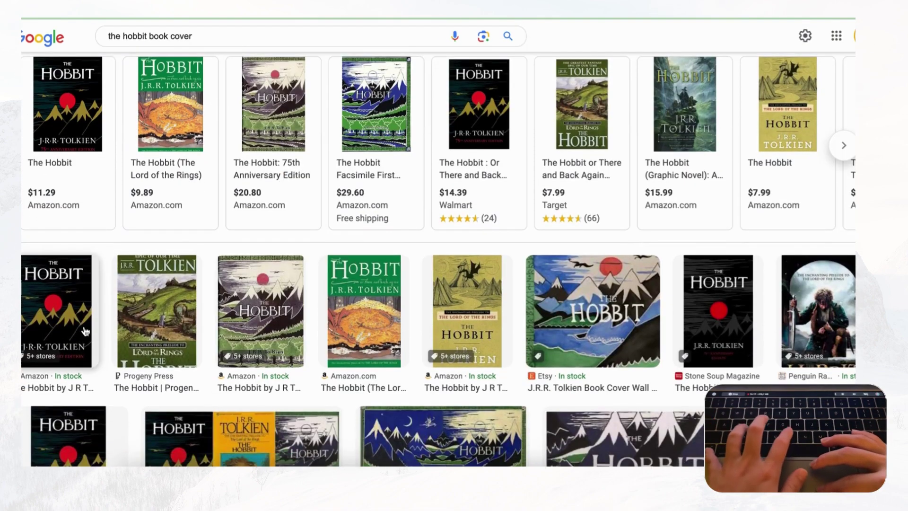
{"action": "right_click", "coordinate": [86, 316]}
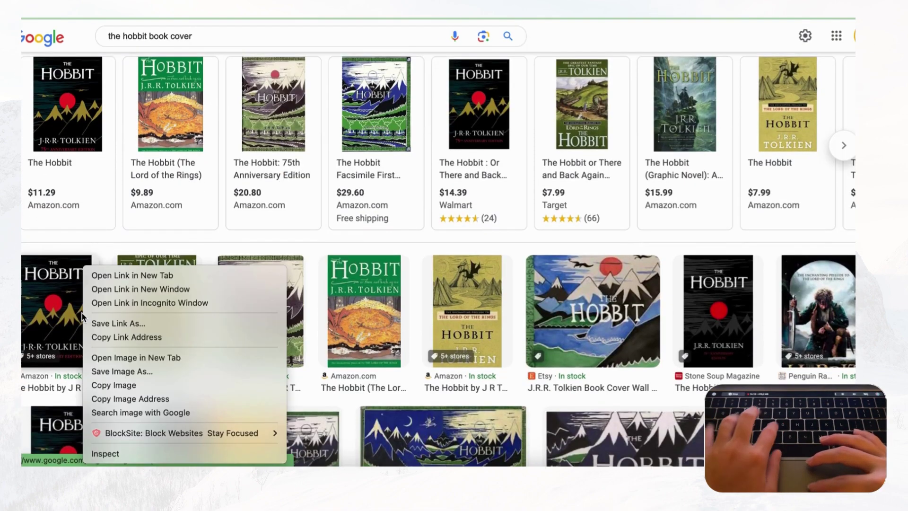
{"action": "left_click", "coordinate": [180, 398]}
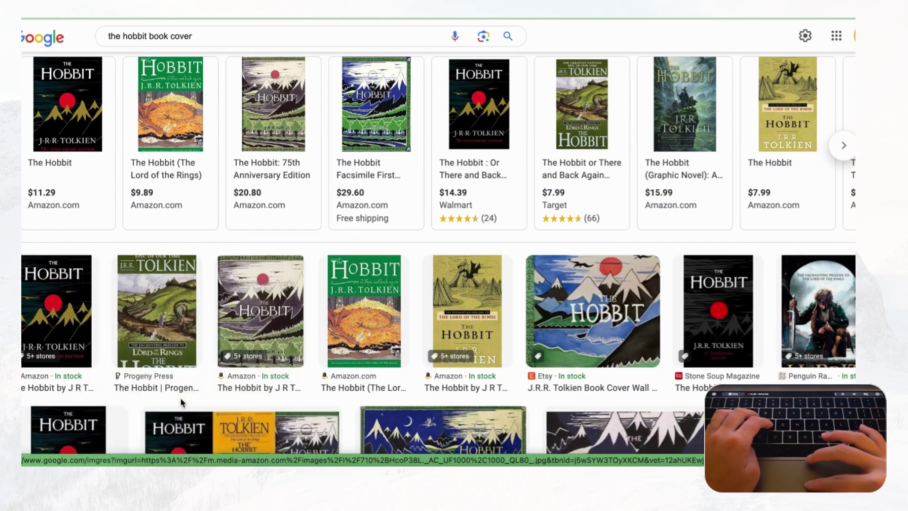
Return to Notion, add a cover to The Hobbit page and replace it with the copied image link.
{"action": "left_click", "coordinate": [380, 455]}
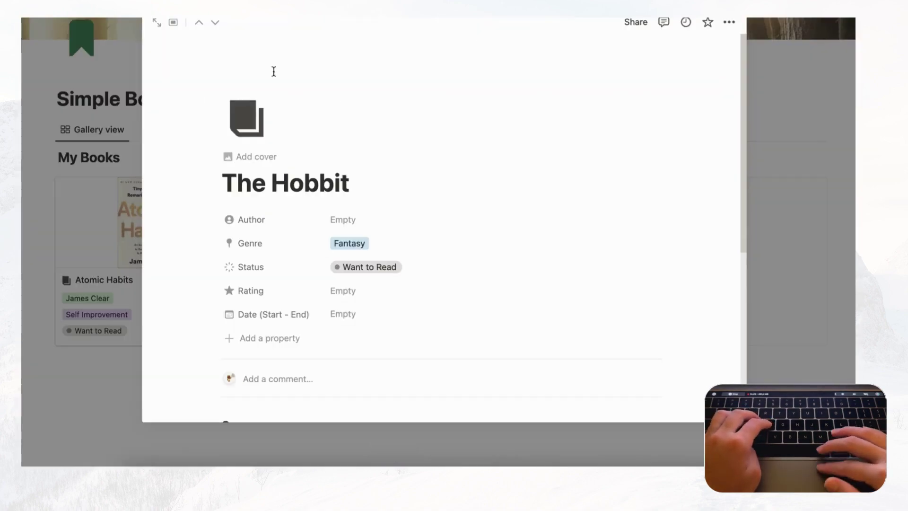
{"action": "scroll", "coordinate": [263, 162], "scroll_direction": "up", "scroll_amount": 1}
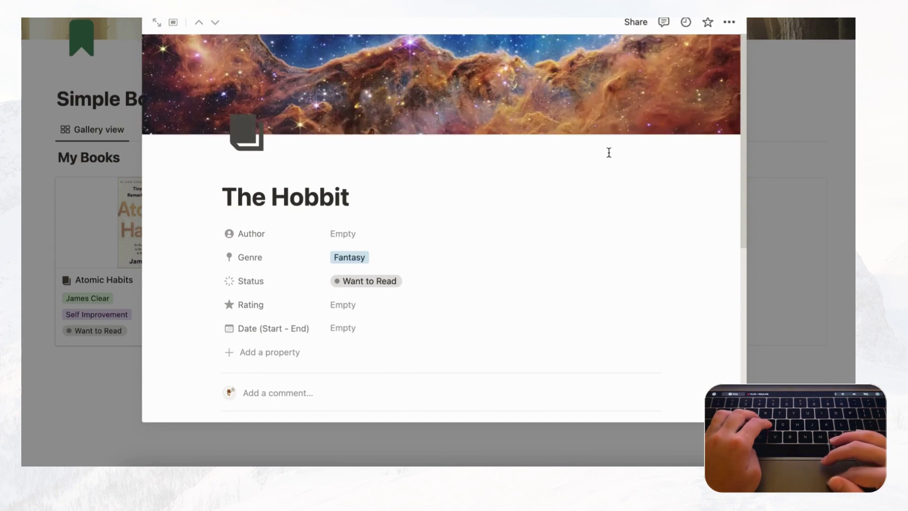
{"action": "left_click", "coordinate": [563, 121]}
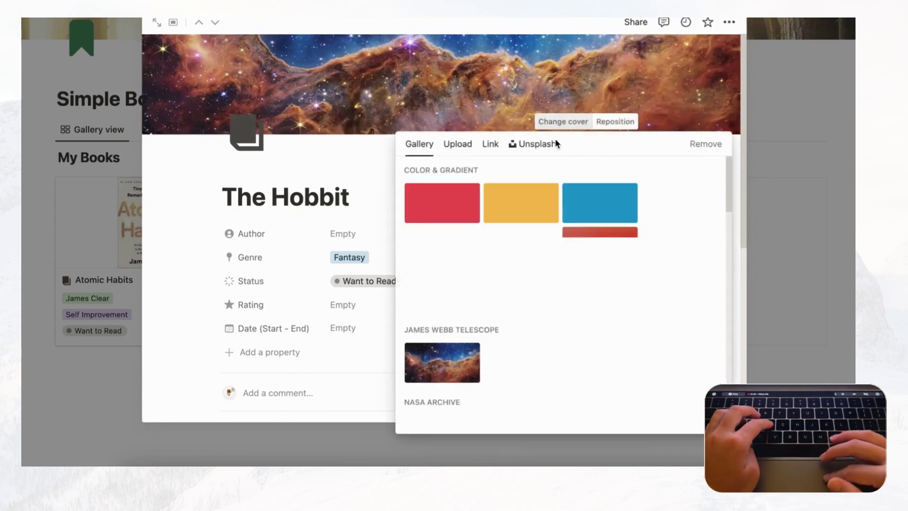
{"action": "left_click", "coordinate": [490, 145]}
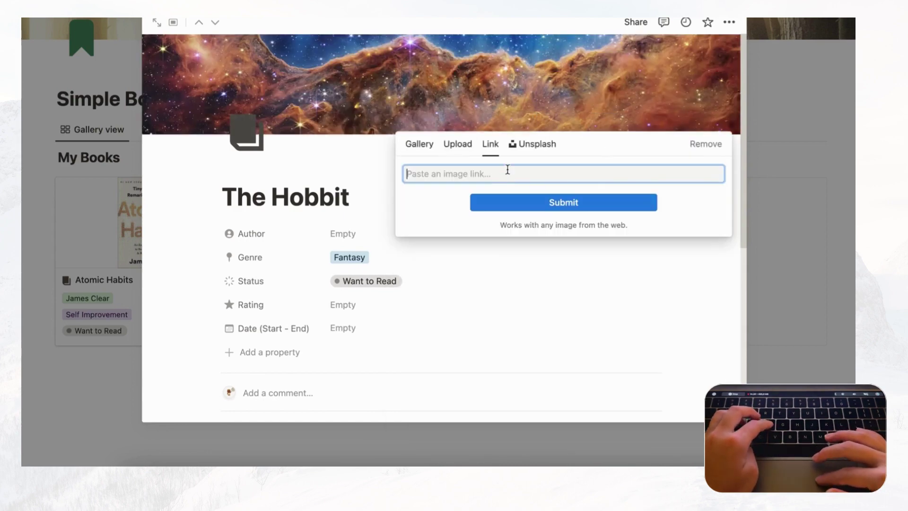
{"action": "key", "text": "super+v"}
{"action": "left_click", "coordinate": [531, 202]}
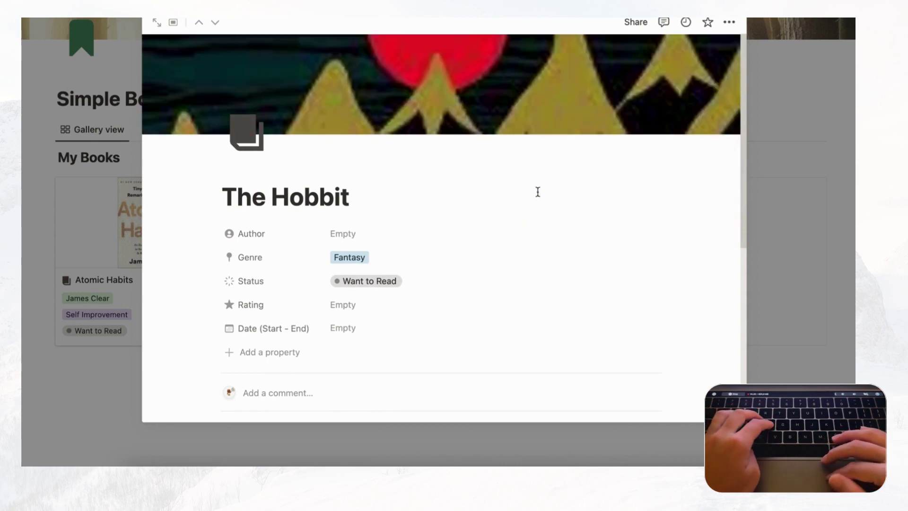
Create the Author option "J.R.R. Tolkien" for The Hobbit and close the page.
{"action": "scroll", "coordinate": [476, 127], "scroll_direction": "down", "scroll_amount": 2}
{"action": "left_click", "coordinate": [359, 200]}
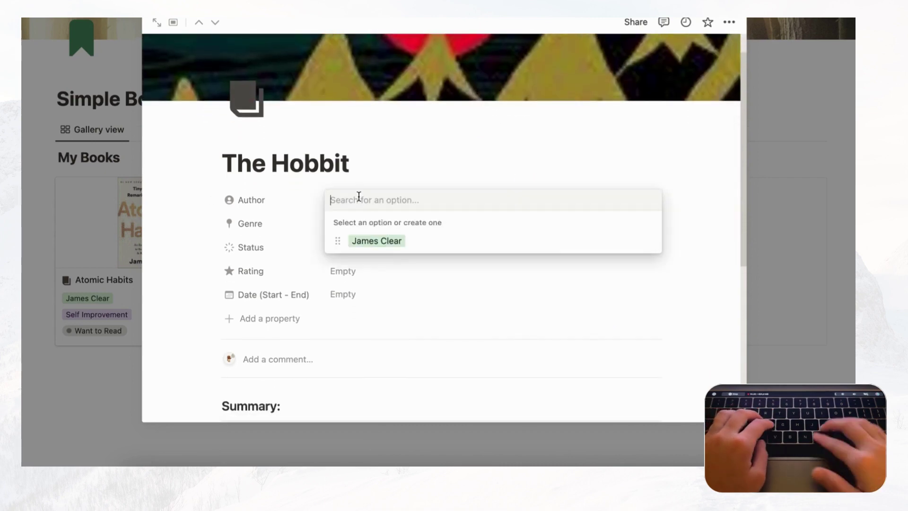
{"action": "type", "text": "J.R."}
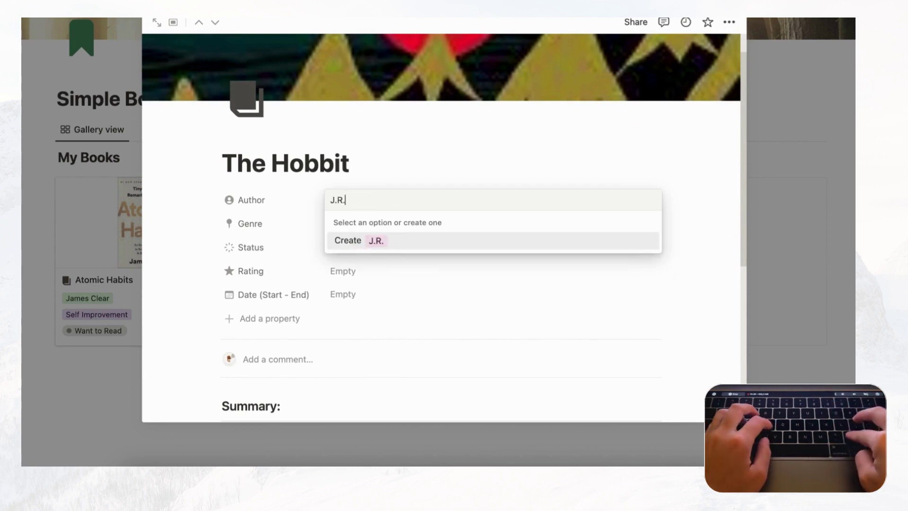
{"action": "type", "text": "R. To"}
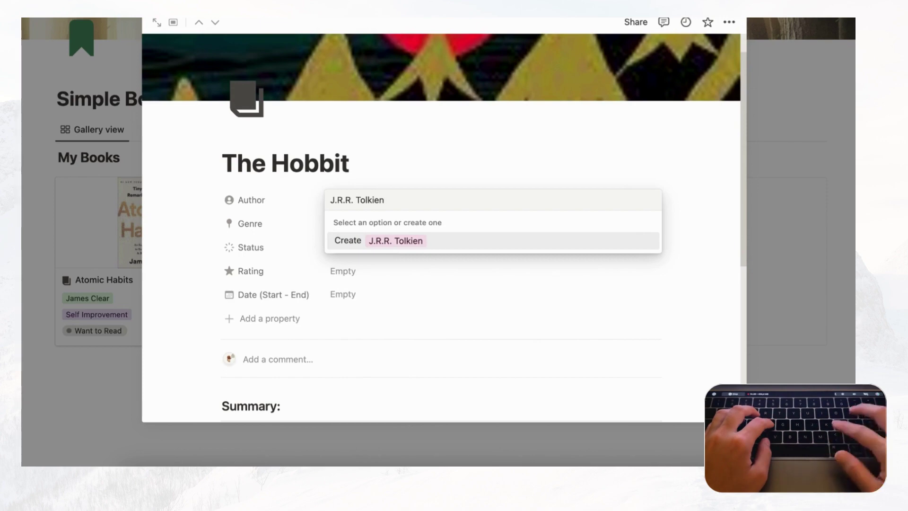
{"action": "type", "text": "lkien"}
{"action": "key", "text": "Return"}
{"action": "key", "text": "Escape"}
{"action": "scroll", "coordinate": [407, 168], "scroll_direction": "up", "scroll_amount": 2}
{"action": "left_click", "coordinate": [791, 201]}
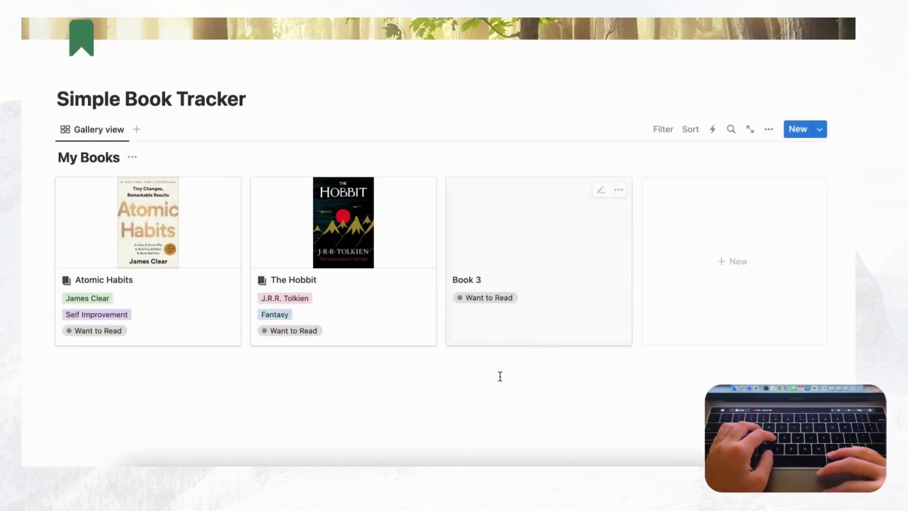
Switch to the browser's "wild from lost to found" image results and copy the image address of the first boot cover below the sponsored items.
{"action": "left_click", "coordinate": [358, 464]}
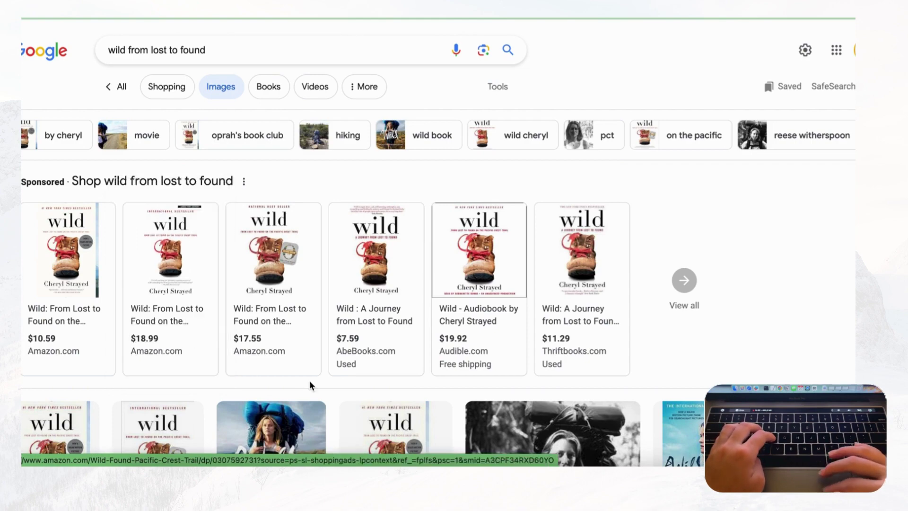
{"action": "scroll", "coordinate": [132, 335], "scroll_direction": "down", "scroll_amount": 4}
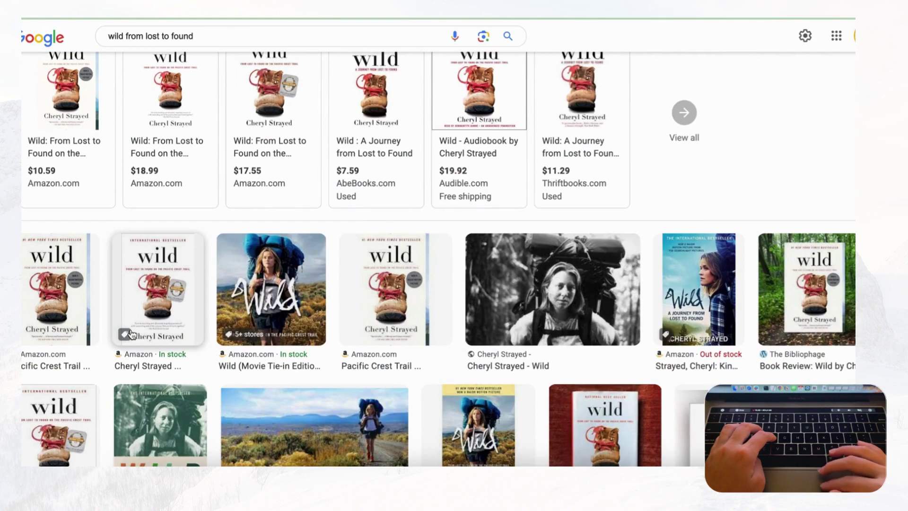
{"action": "right_click", "coordinate": [73, 308]}
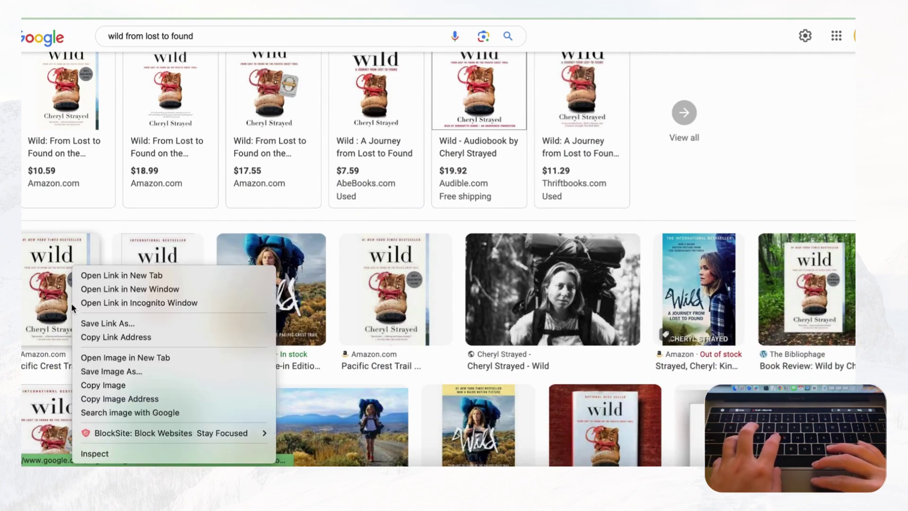
{"action": "left_click", "coordinate": [172, 399]}
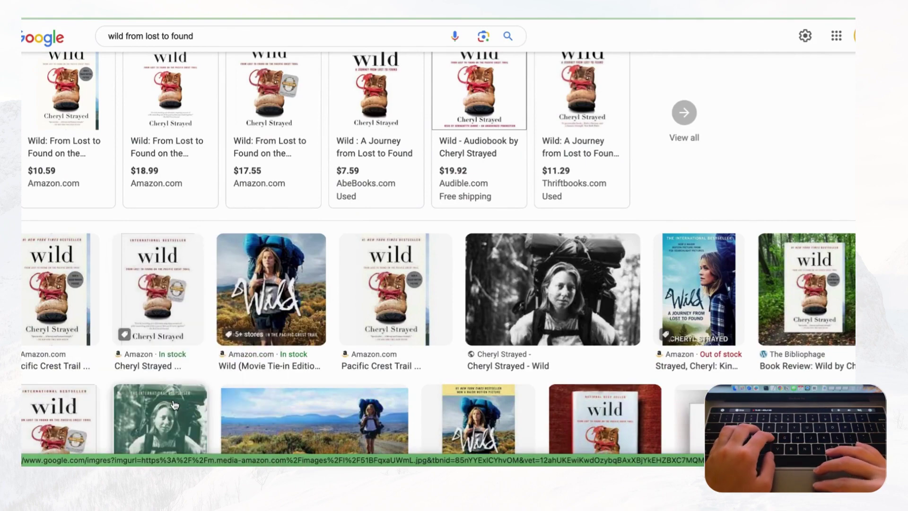
Return to Notion, open the Book 3 page and set its cover from the copied image link.
{"action": "left_click", "coordinate": [392, 461]}
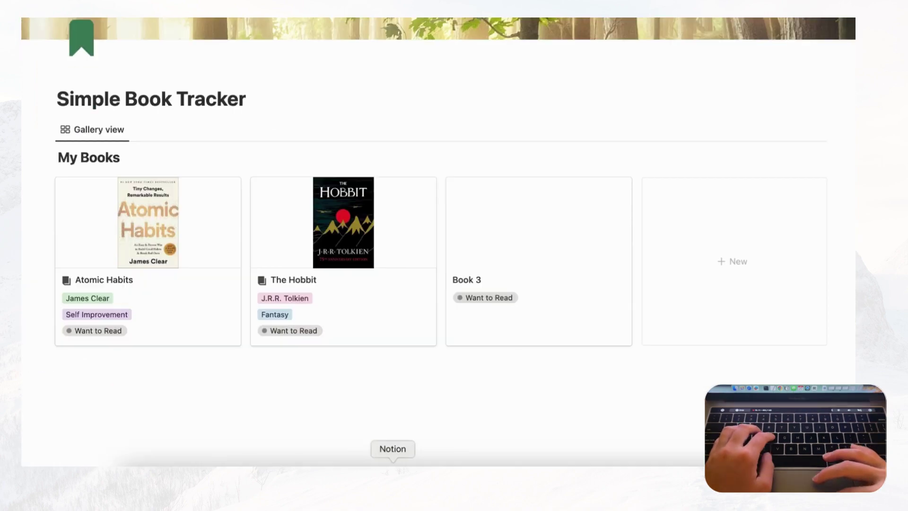
{"action": "left_click", "coordinate": [526, 255]}
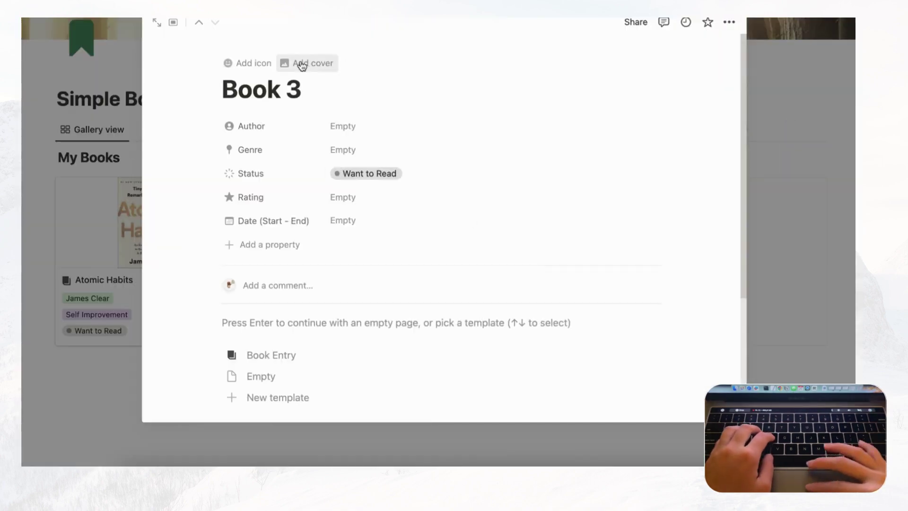
{"action": "left_click", "coordinate": [299, 64]}
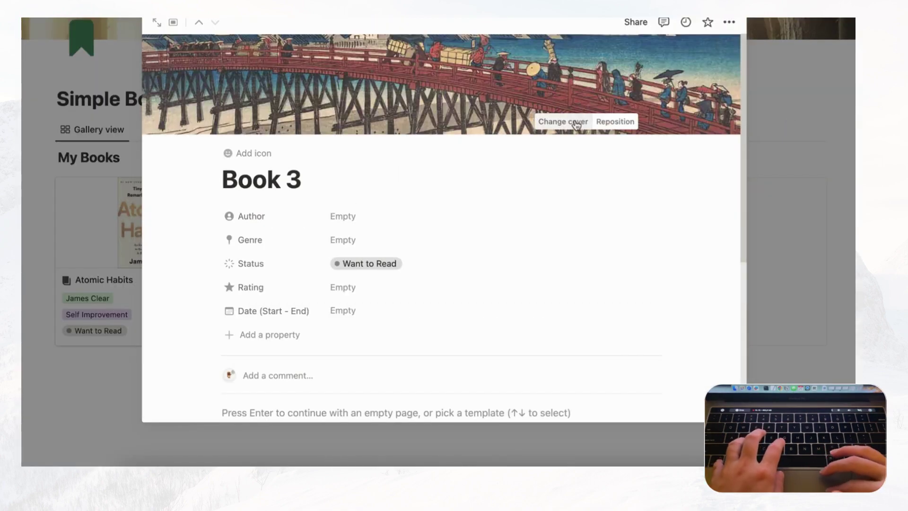
{"action": "left_click", "coordinate": [563, 122]}
{"action": "left_click", "coordinate": [489, 144]}
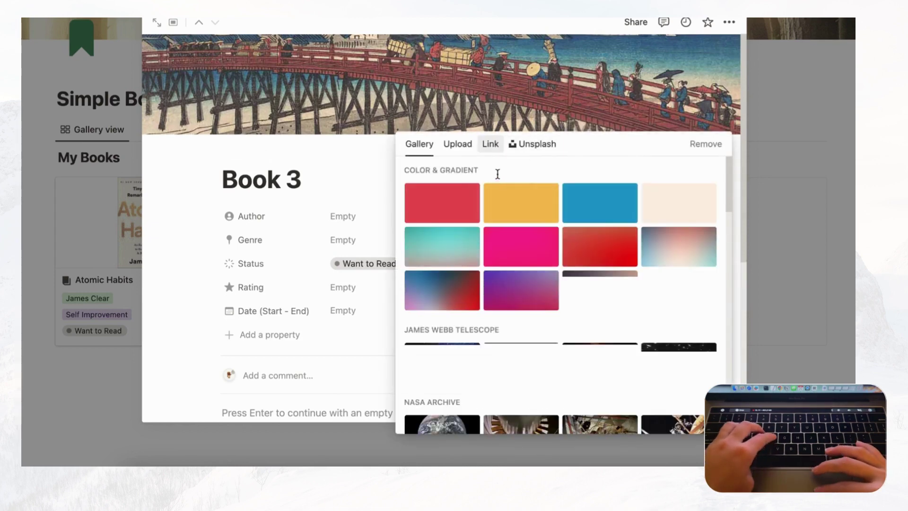
{"action": "key", "text": "super+v"}
{"action": "left_click", "coordinate": [521, 199]}
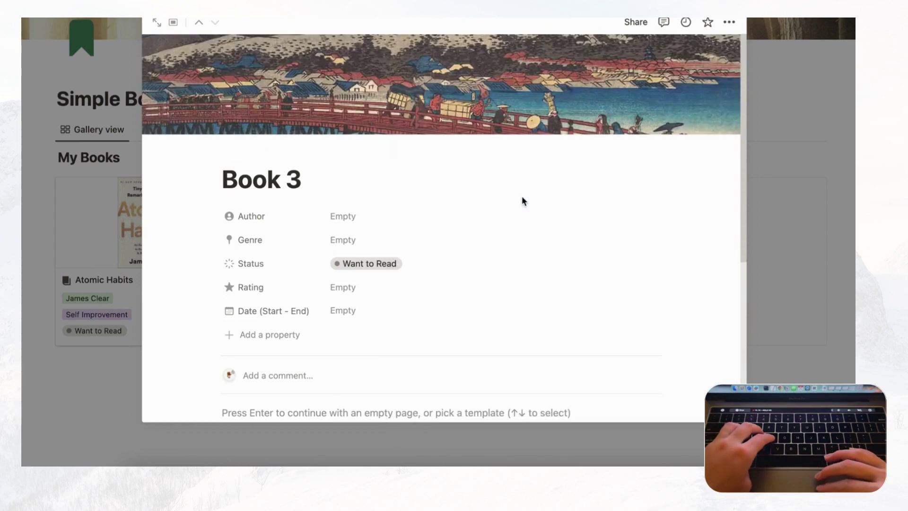
{"action": "mouse_move", "coordinate": [575, 127]}
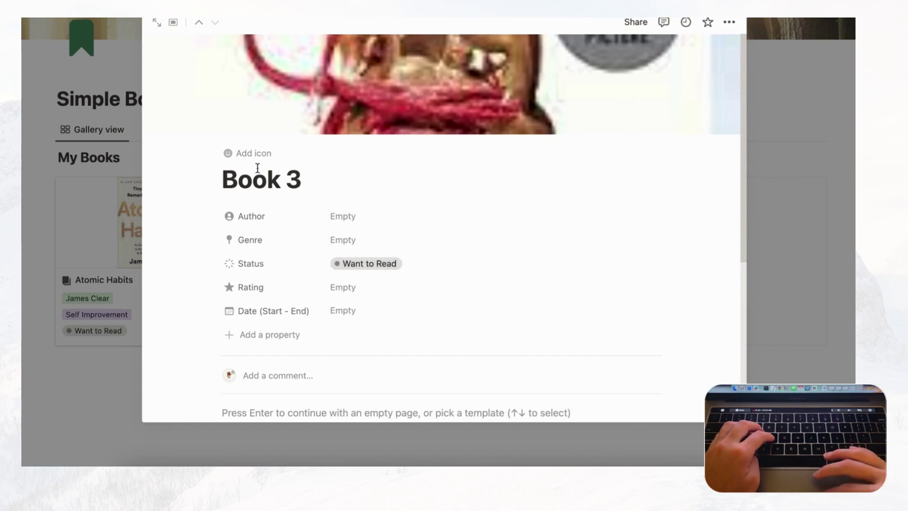
Apply the Book Entry template to the Book 3 page and rename it "Wild".
{"action": "scroll", "coordinate": [304, 207], "scroll_direction": "down", "scroll_amount": 5}
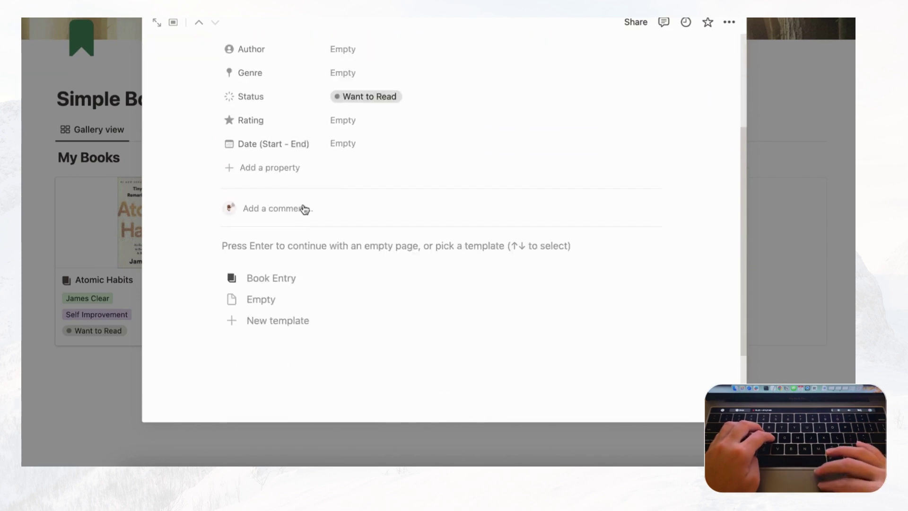
{"action": "left_click", "coordinate": [287, 279]}
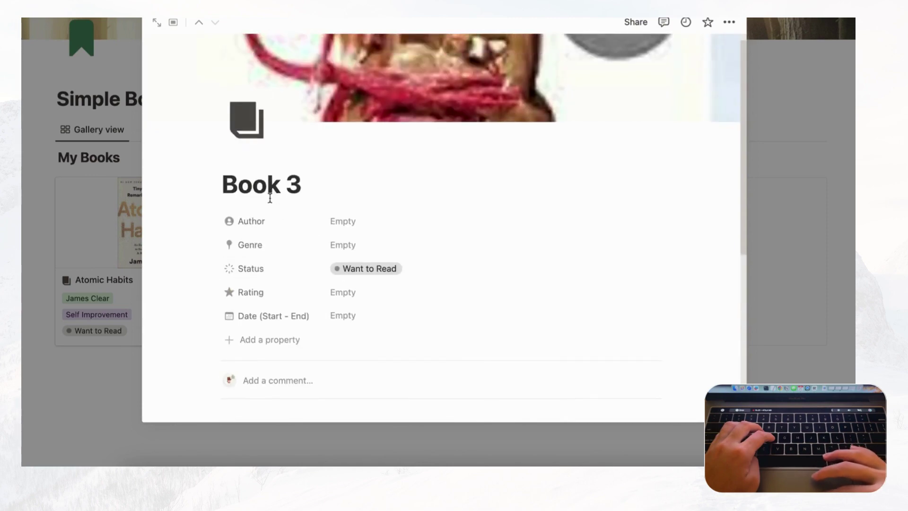
{"action": "triple_click", "coordinate": [266, 184]}
{"action": "type", "text": "Wild"}
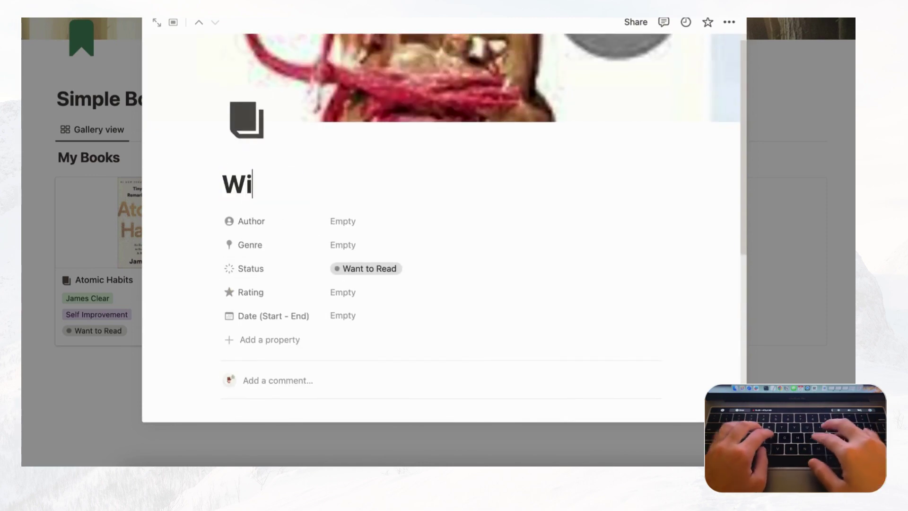
Create the Author option "Cheryl Strayed" for the Wild book entry.
{"action": "left_click", "coordinate": [347, 219]}
{"action": "type", "text": "Ch"}
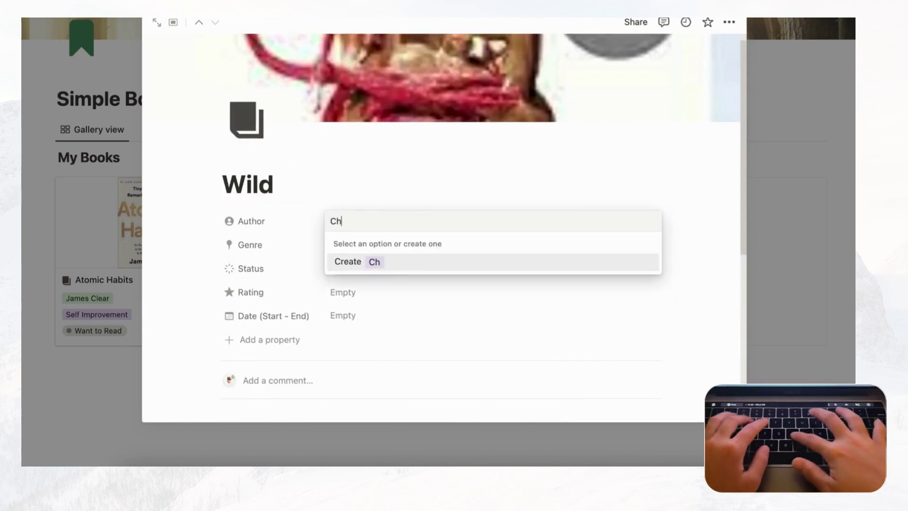
{"action": "type", "text": "eryl Strayed"}
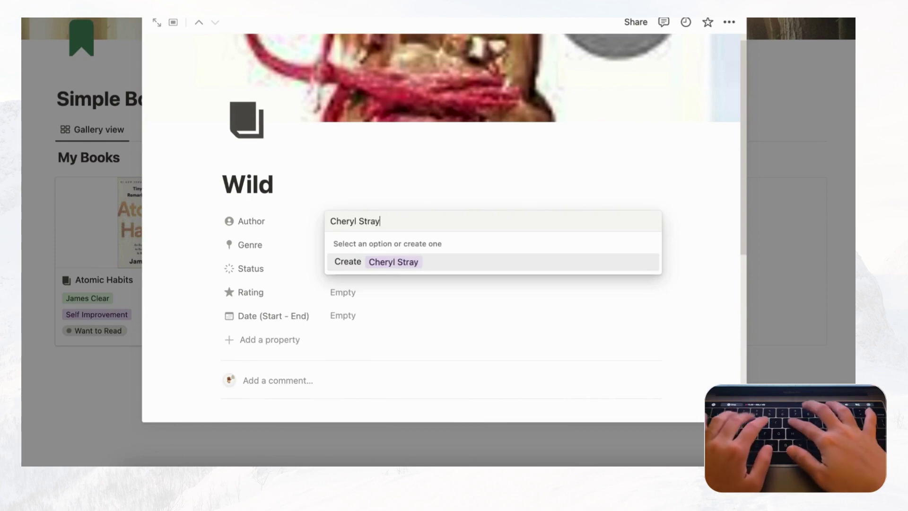
{"action": "left_click", "coordinate": [410, 263]}
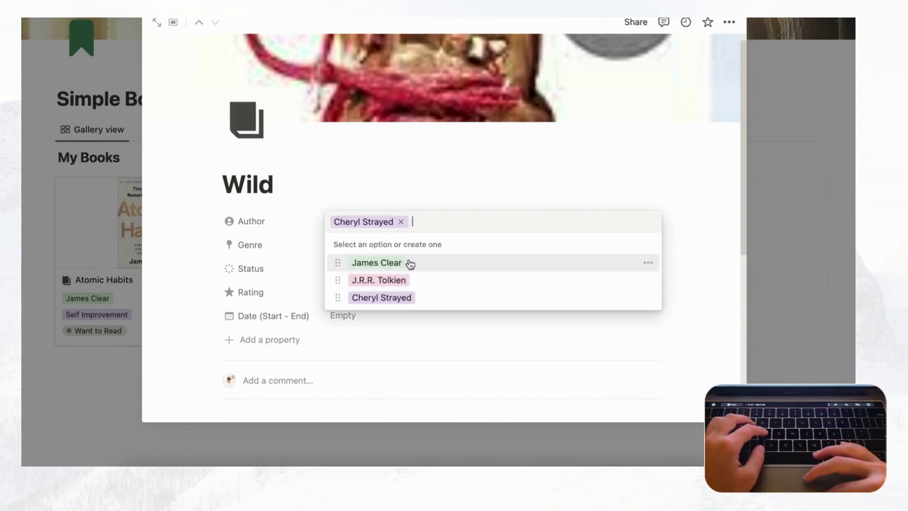
{"action": "left_click", "coordinate": [418, 193]}
Create the Genre option "Memoir" for Wild, check the template sections below the properties and close the page.
{"action": "left_click", "coordinate": [388, 254]}
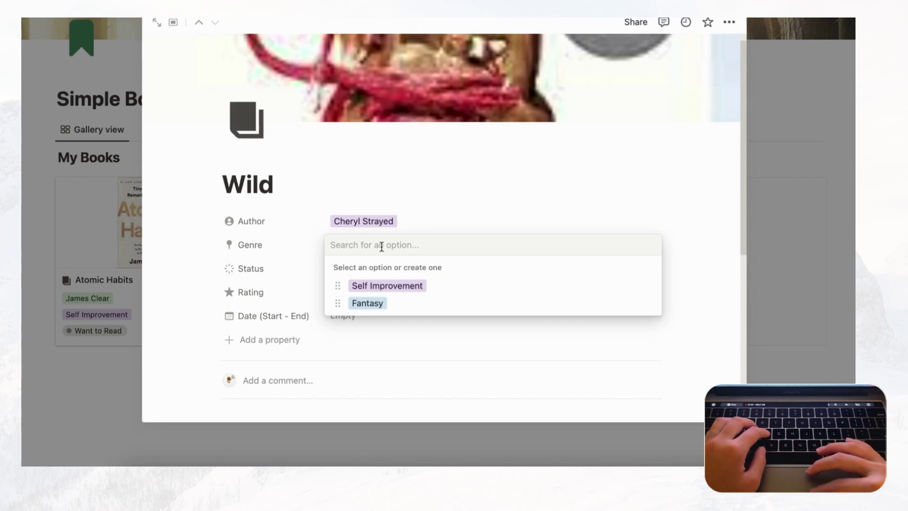
{"action": "type", "text": "Memoir"}
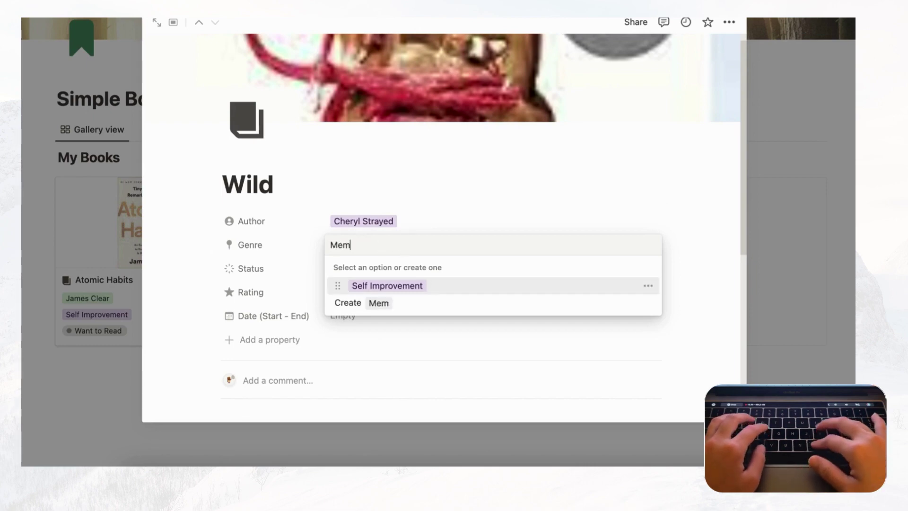
{"action": "left_click", "coordinate": [413, 289]}
{"action": "left_click", "coordinate": [442, 196]}
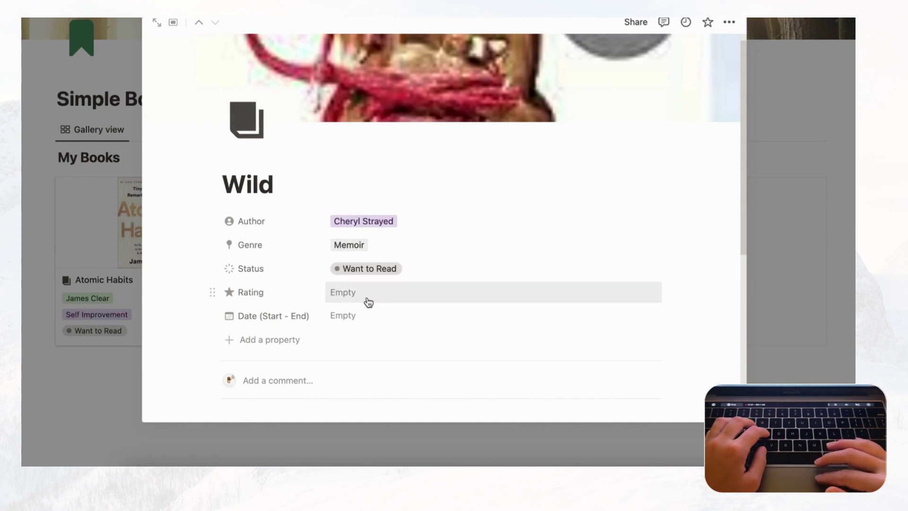
{"action": "scroll", "coordinate": [484, 255], "scroll_direction": "down", "scroll_amount": 5}
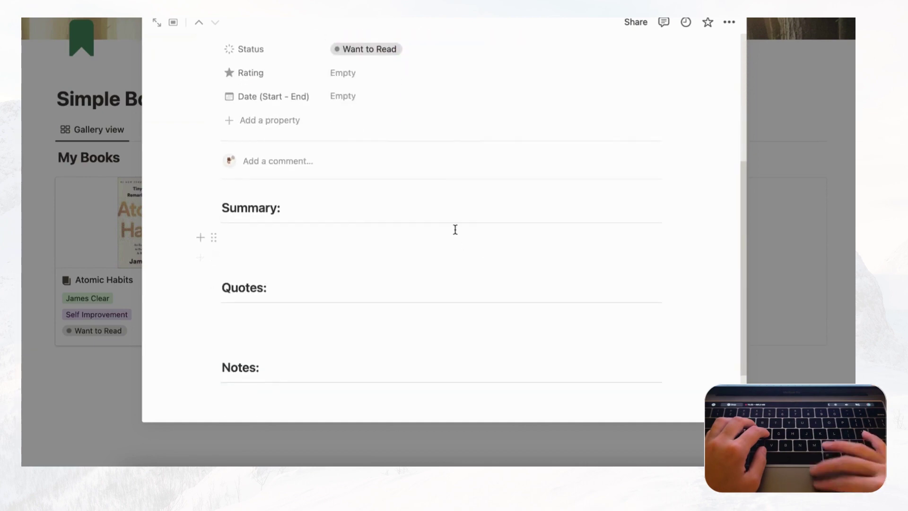
{"action": "scroll", "coordinate": [455, 229], "scroll_direction": "up", "scroll_amount": 3}
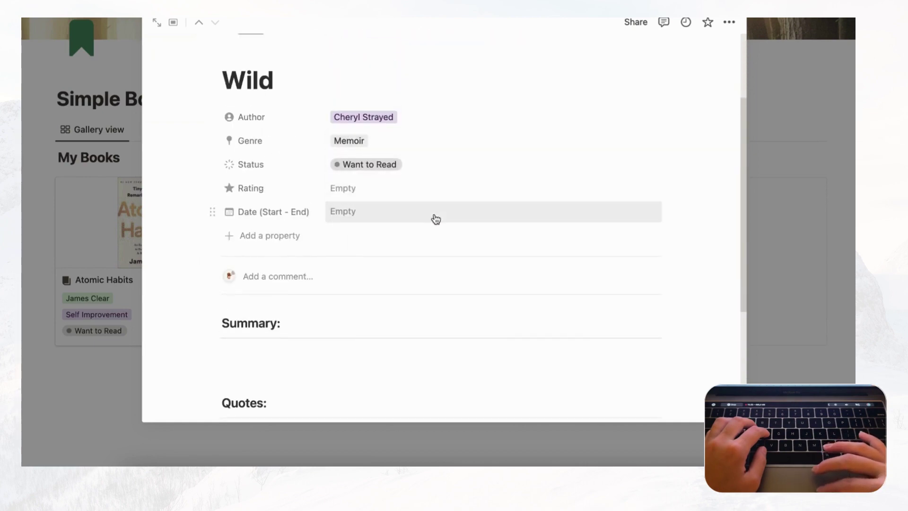
{"action": "left_click", "coordinate": [828, 214]}
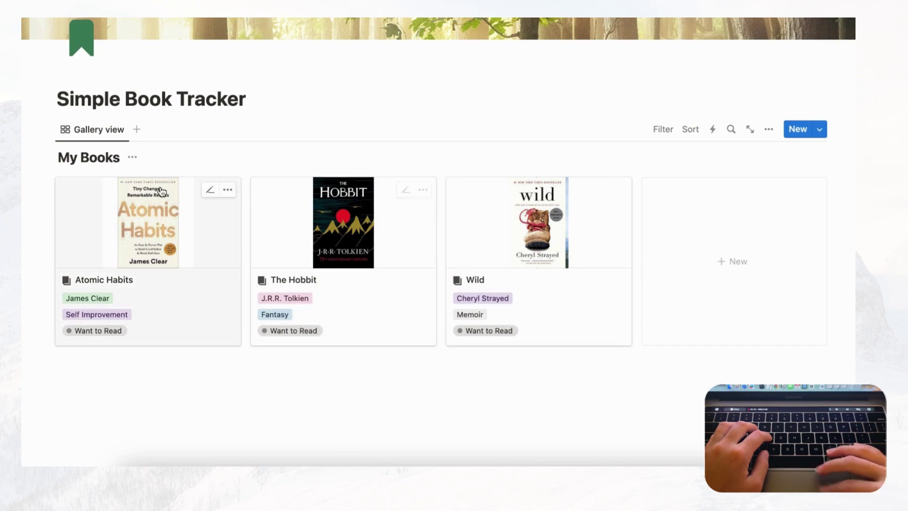
Rename the My Books database's gallery view as "View All" and close the view options.
{"action": "left_click", "coordinate": [101, 132]}
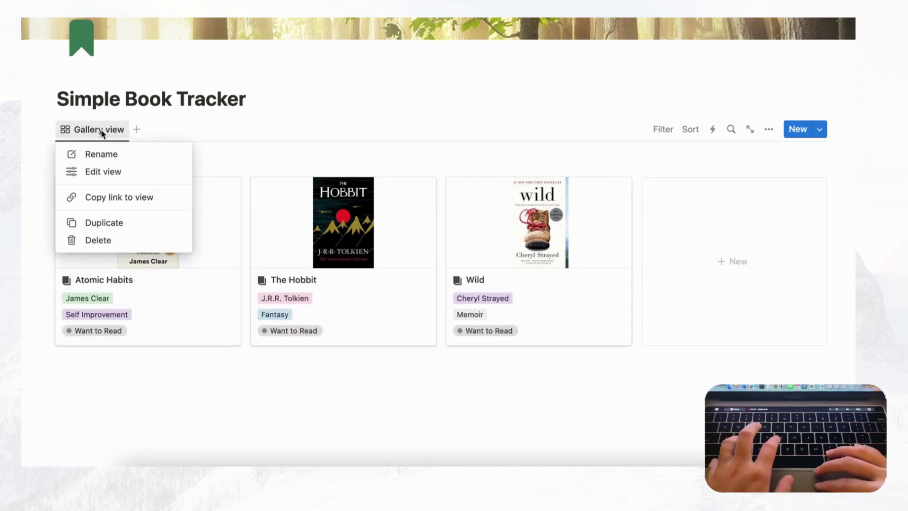
{"action": "left_click", "coordinate": [121, 157]}
{"action": "type", "text": "View Al"}
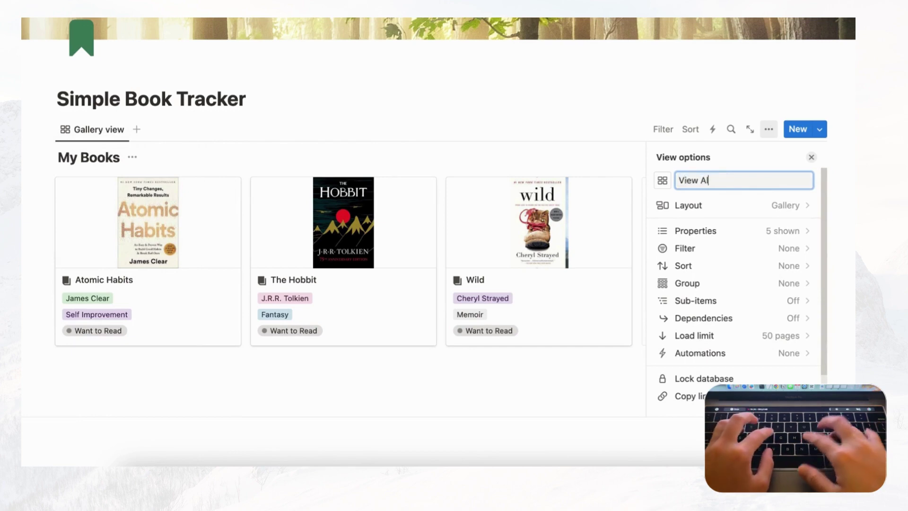
{"action": "type", "text": "l"}
{"action": "left_click", "coordinate": [326, 98]}
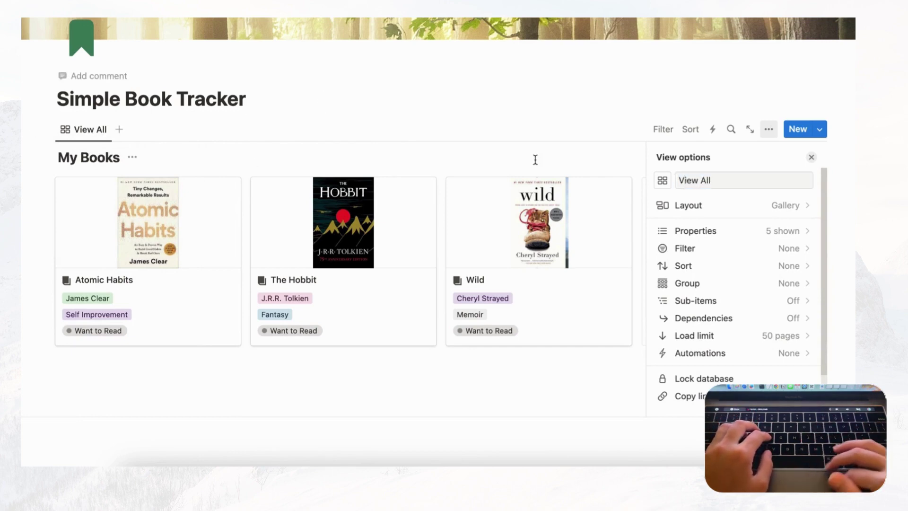
{"action": "left_click", "coordinate": [811, 157]}
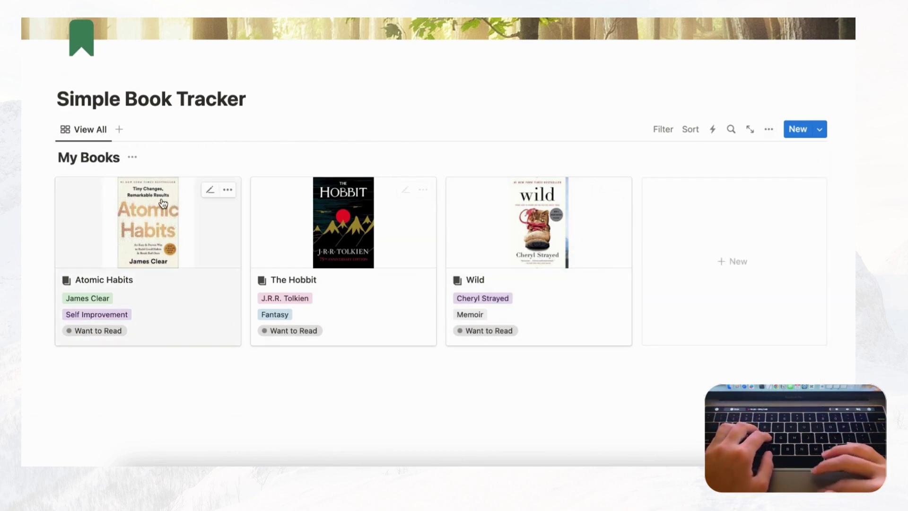
Duplicate the View All view, rename the copy as "Fantasy" and close the view options.
{"action": "left_click", "coordinate": [97, 131]}
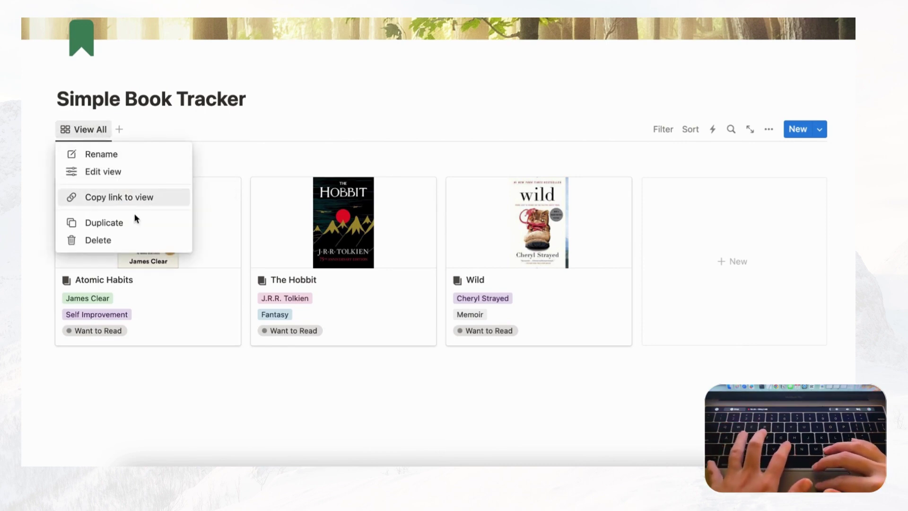
{"action": "left_click", "coordinate": [118, 222]}
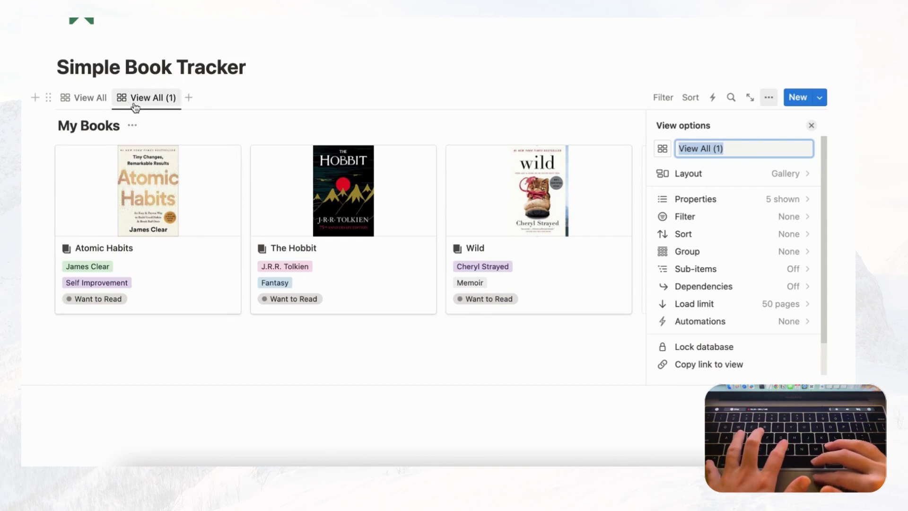
{"action": "left_click", "coordinate": [737, 146]}
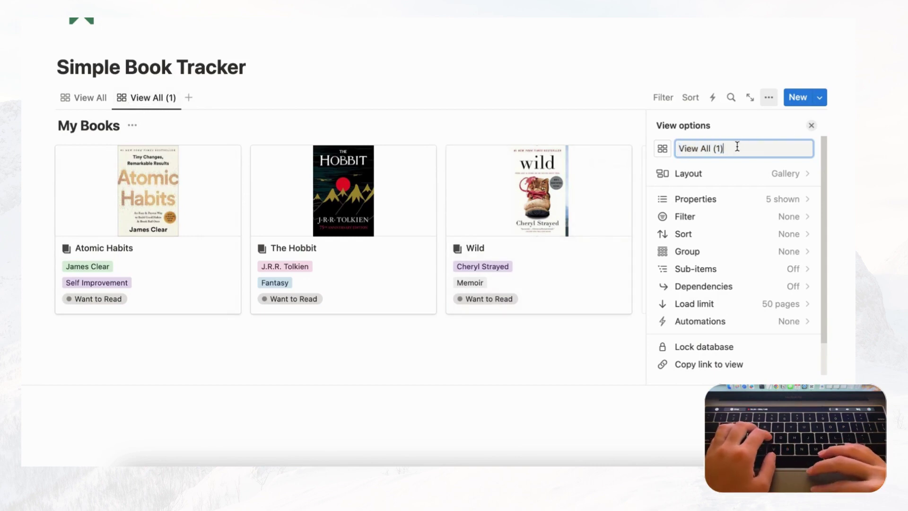
{"action": "key", "text": "super+a"}
{"action": "key", "text": "BackSpace"}
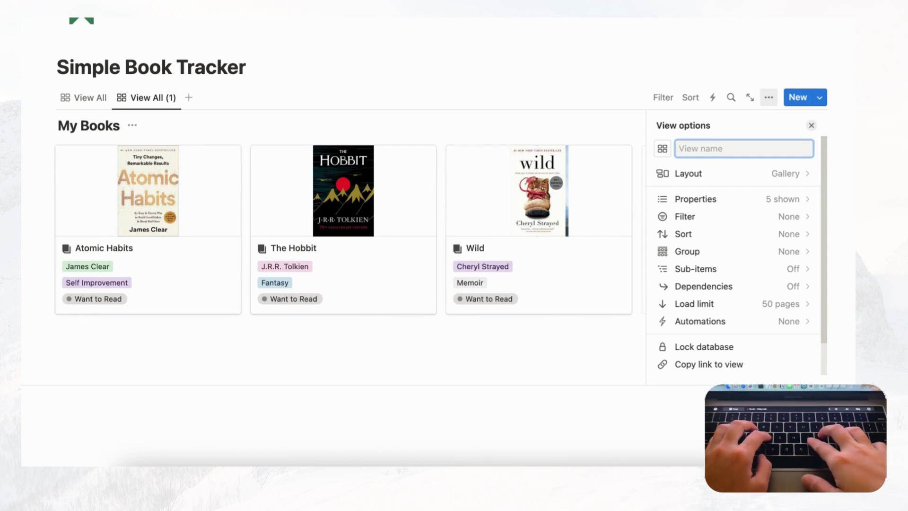
{"action": "type", "text": "Fan"}
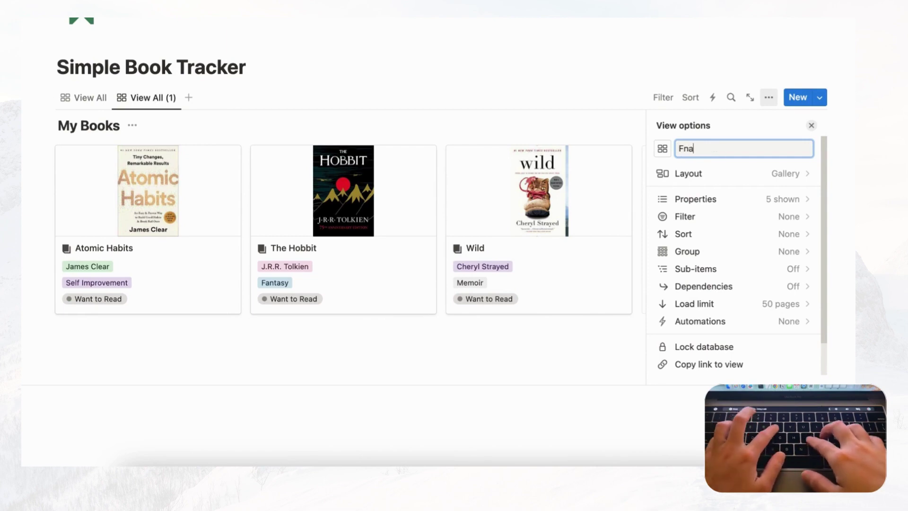
{"action": "type", "text": "tasy"}
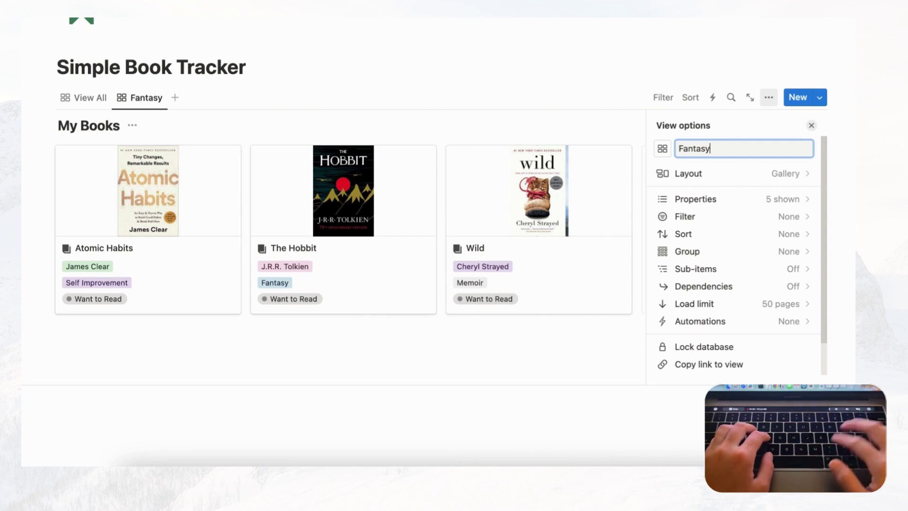
{"action": "left_click", "coordinate": [810, 126]}
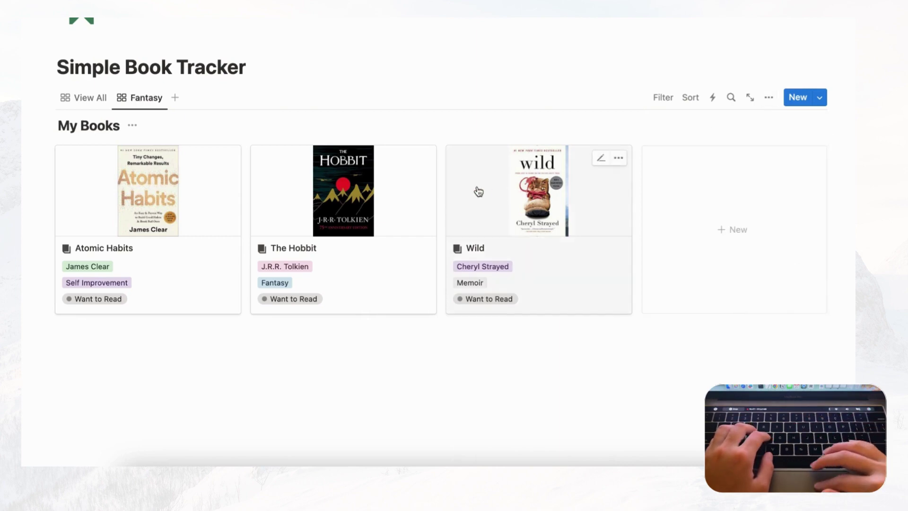
Filter the Fantasy view to books whose Genre contains Fantasy and save the filter for everyone.
{"action": "left_click", "coordinate": [663, 97]}
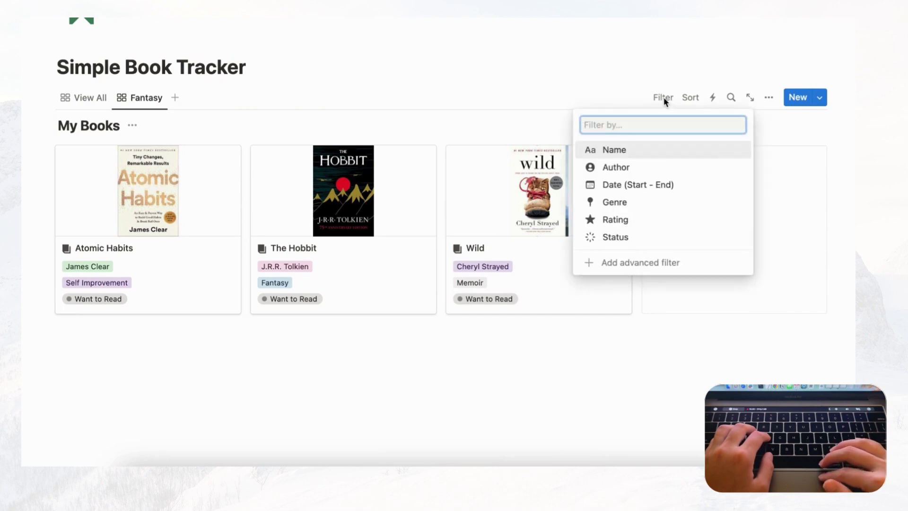
{"action": "left_click", "coordinate": [641, 207]}
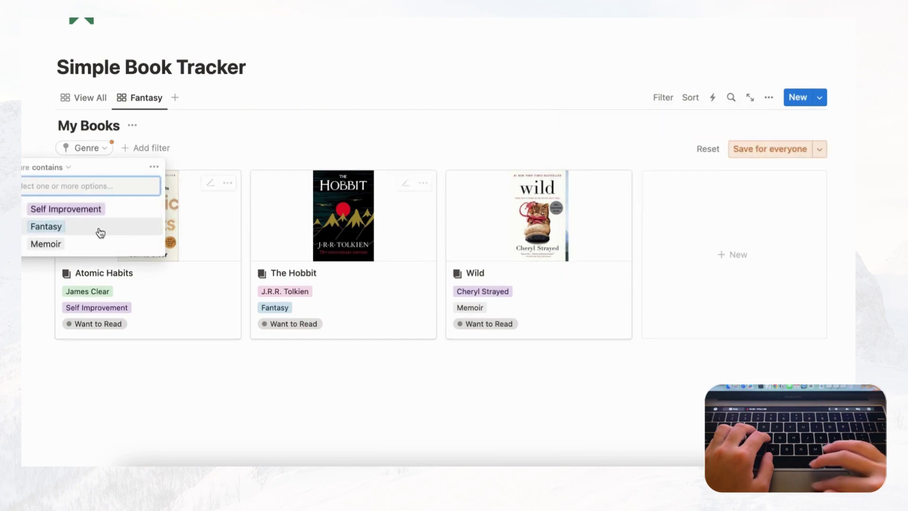
{"action": "left_click", "coordinate": [24, 231]}
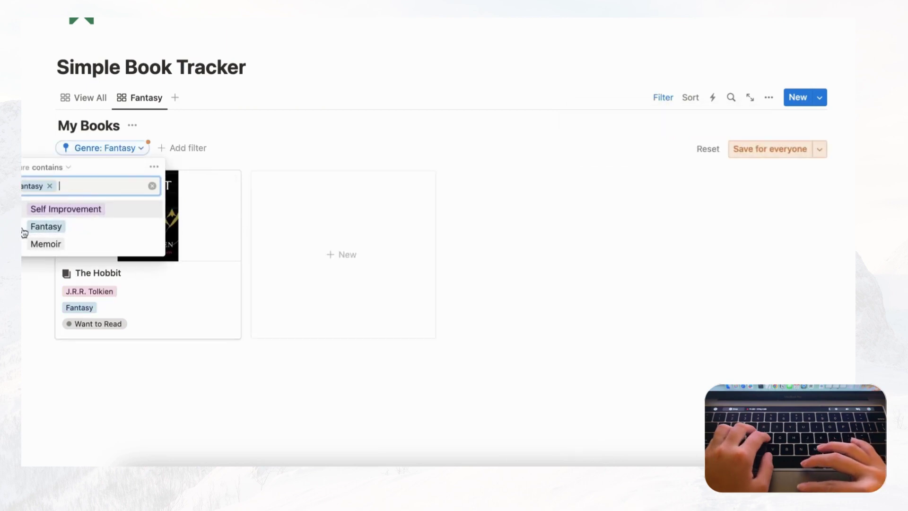
{"action": "left_click", "coordinate": [769, 150]}
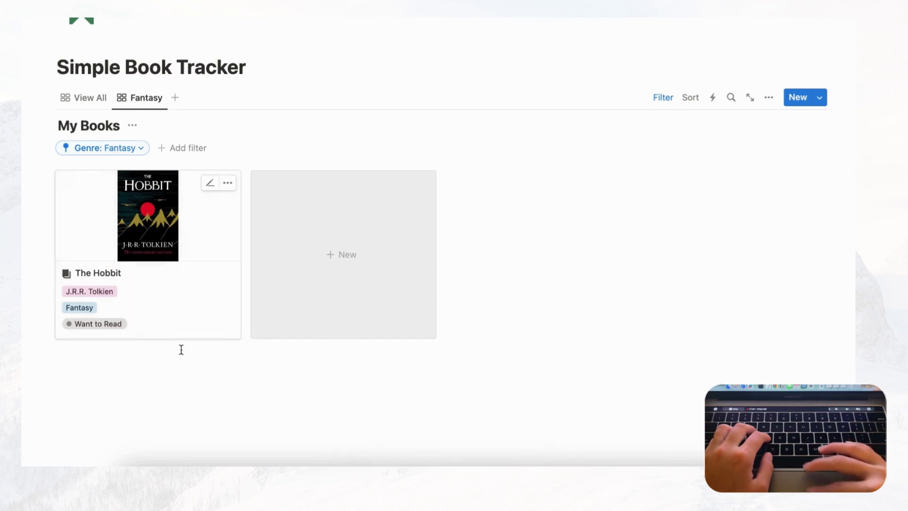
Compare the books shown in the View All and Fantasy views, ending on View All.
{"action": "left_click", "coordinate": [89, 99]}
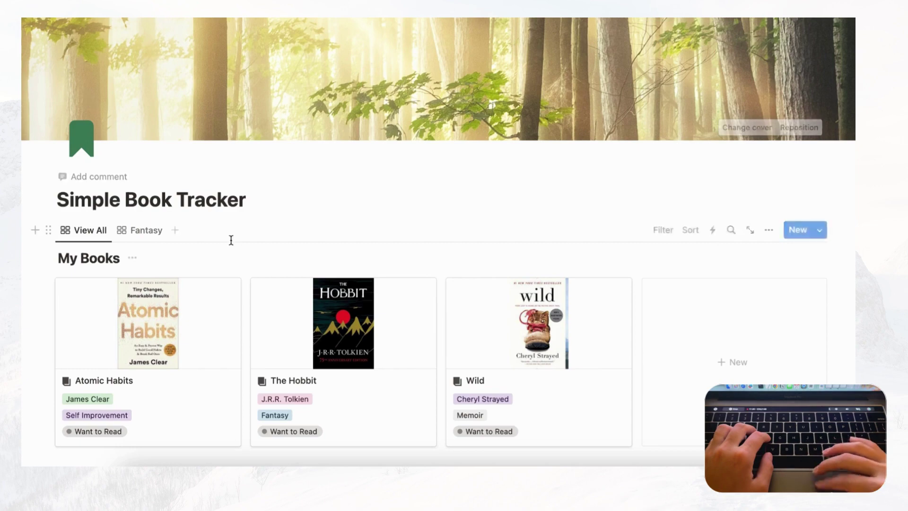
{"action": "scroll", "coordinate": [203, 258], "scroll_direction": "down", "scroll_amount": 3}
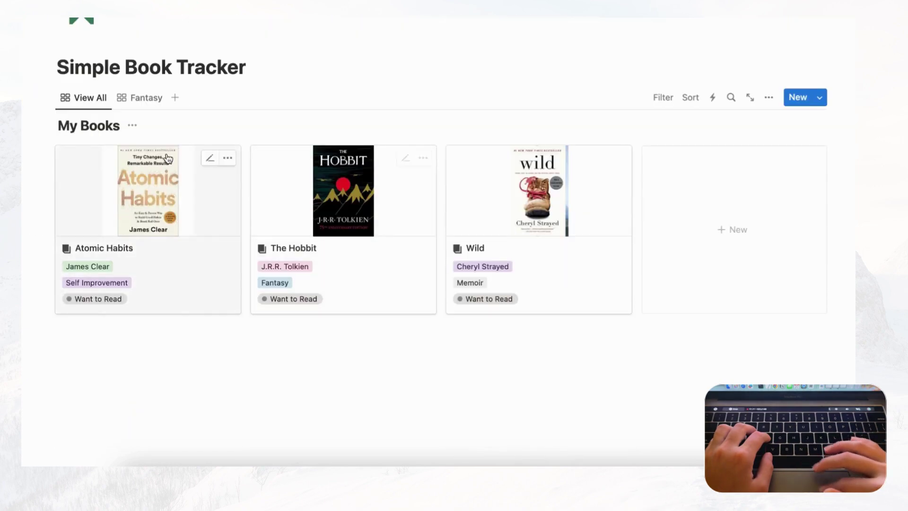
{"action": "left_click", "coordinate": [143, 98]}
{"action": "scroll", "coordinate": [194, 194], "scroll_direction": "down", "scroll_amount": 3}
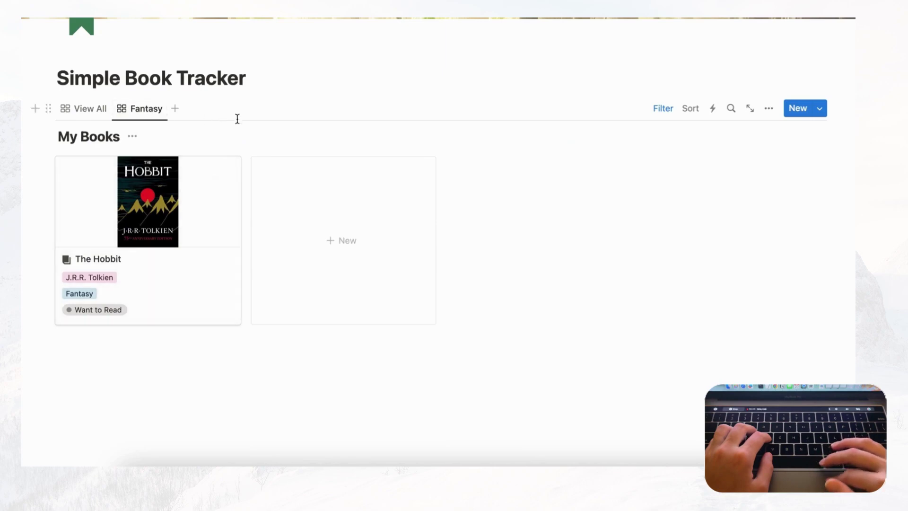
{"action": "left_click", "coordinate": [87, 109]}
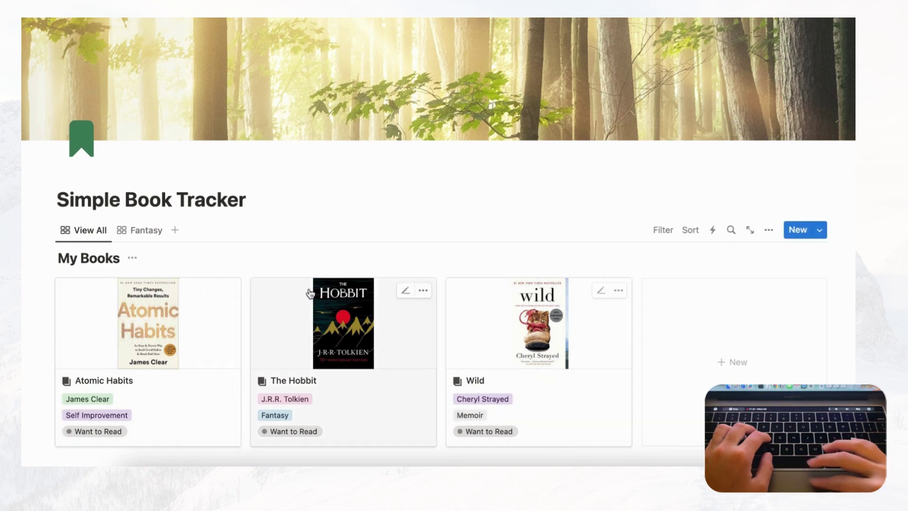
{"action": "scroll", "coordinate": [240, 247], "scroll_direction": "down", "scroll_amount": 3}
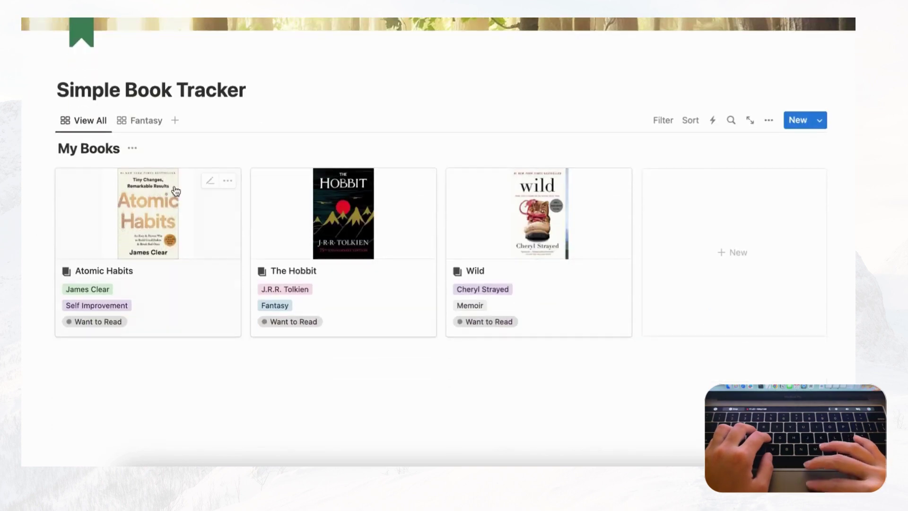
Duplicate the View All view, rename the copy as "Group By (Genre)" and close the view options.
{"action": "left_click", "coordinate": [87, 121]}
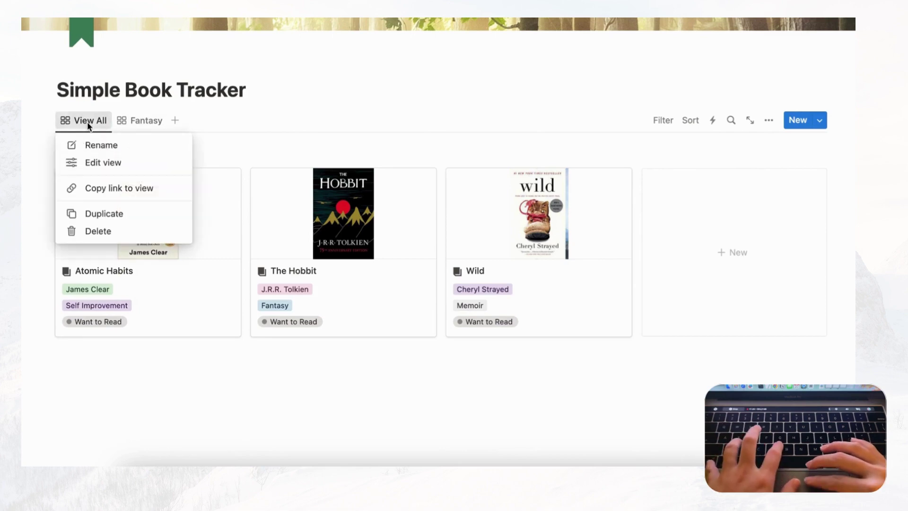
{"action": "left_click", "coordinate": [158, 217]}
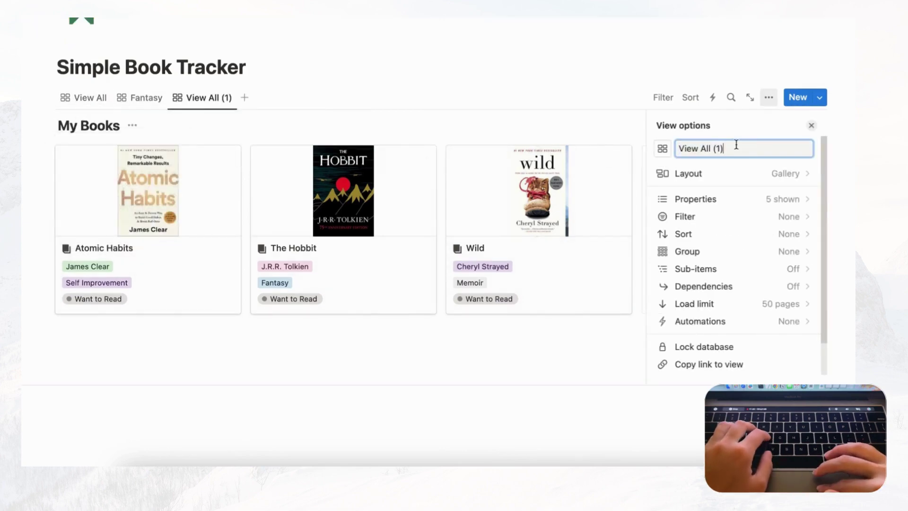
{"action": "key", "text": "BackSpace"}
{"action": "type", "text": "G"}
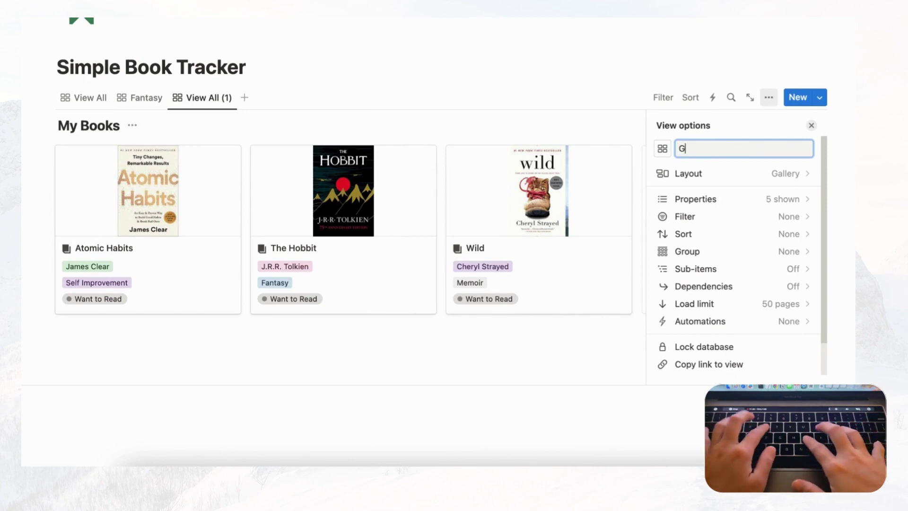
{"action": "type", "text": "roup By ("}
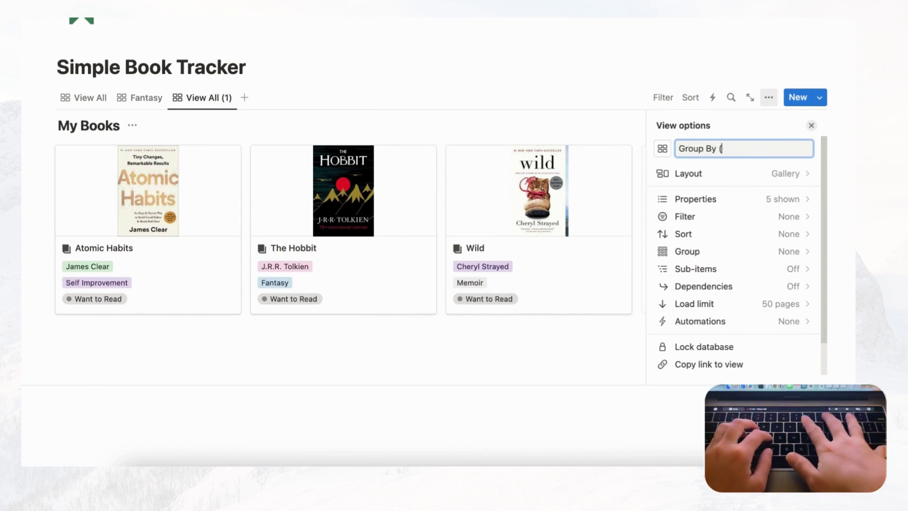
{"action": "type", "text": "Genre)"}
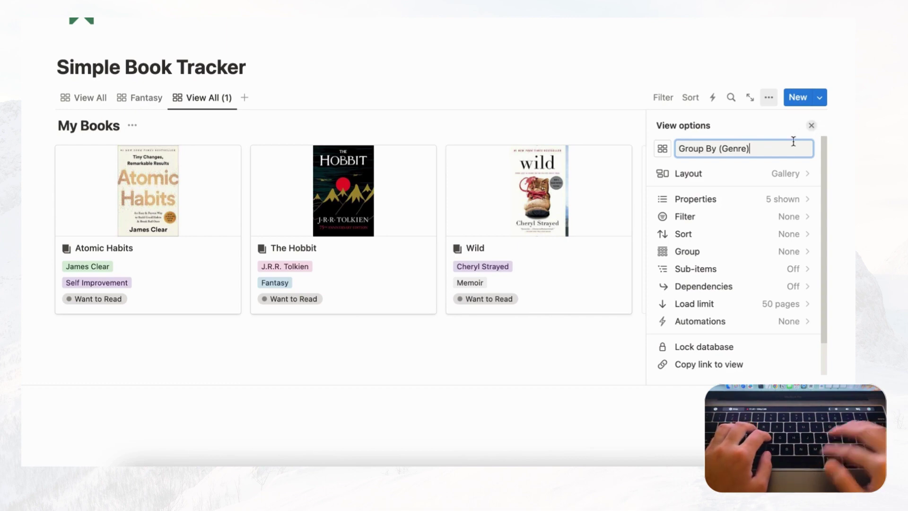
{"action": "left_click", "coordinate": [811, 126]}
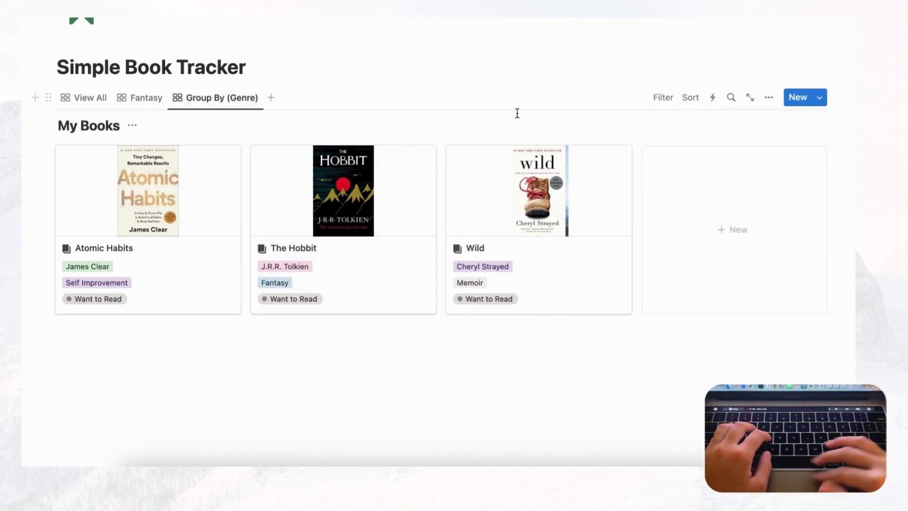
Group the Group By (Genre) view by the Genre property and close the view options.
{"action": "left_click", "coordinate": [769, 100]}
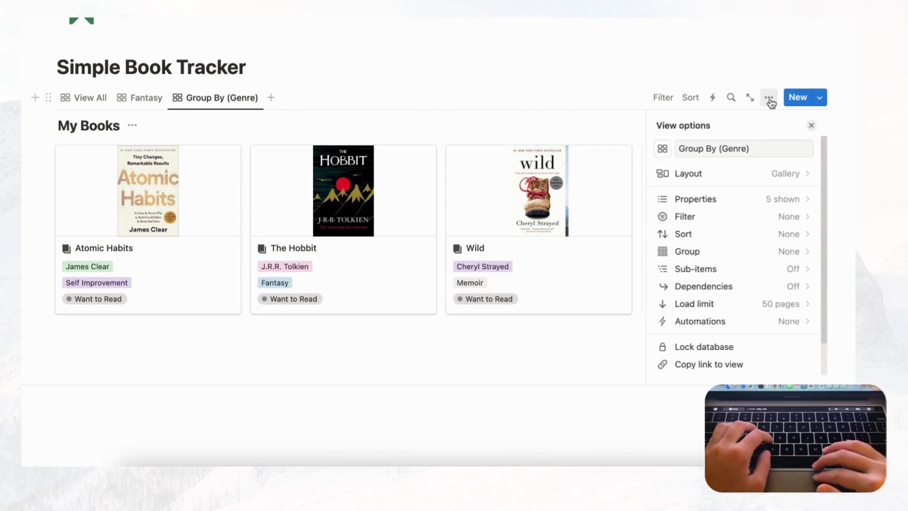
{"action": "left_click", "coordinate": [749, 256]}
{"action": "left_click", "coordinate": [696, 245]}
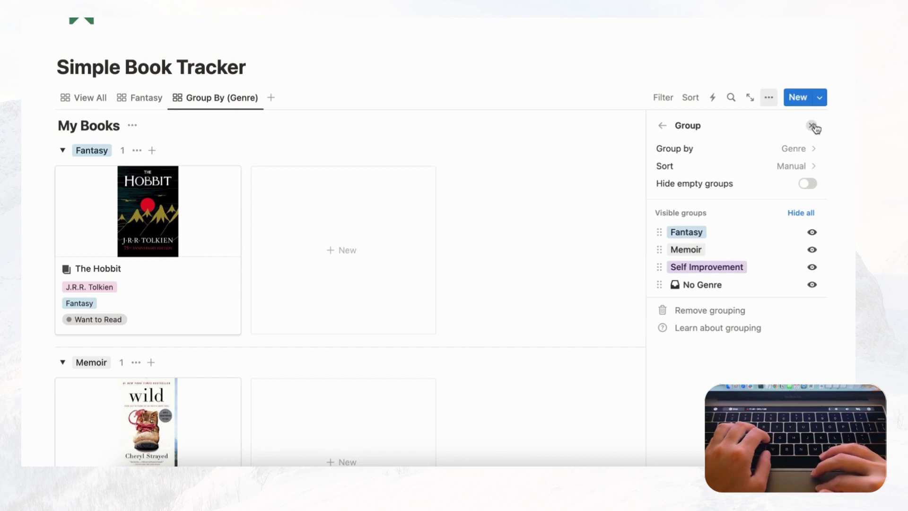
{"action": "left_click", "coordinate": [812, 125]}
Examine the books listed under the Fantasy, Memoir and Self Improvement groups.
{"action": "scroll", "coordinate": [351, 190], "scroll_direction": "down", "scroll_amount": 4}
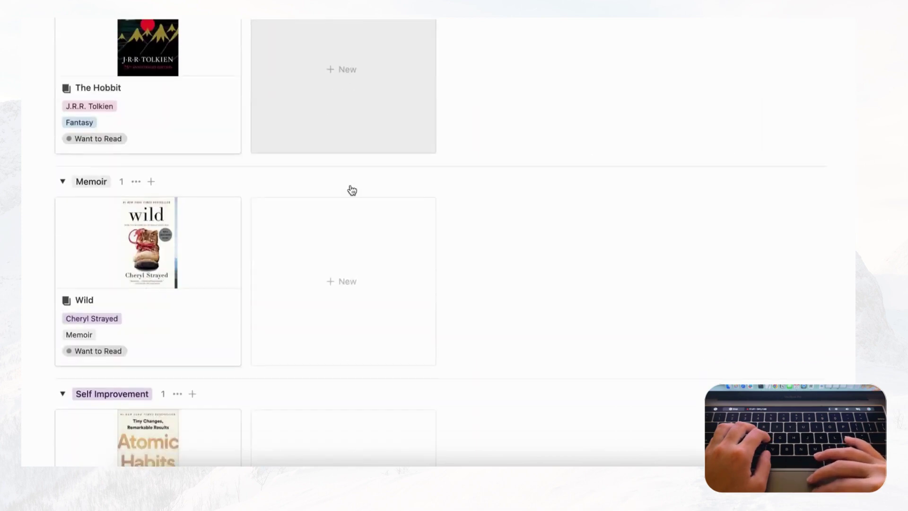
{"action": "scroll", "coordinate": [350, 190], "scroll_direction": "up", "scroll_amount": 5}
{"action": "scroll", "coordinate": [350, 184], "scroll_direction": "up", "scroll_amount": 1}
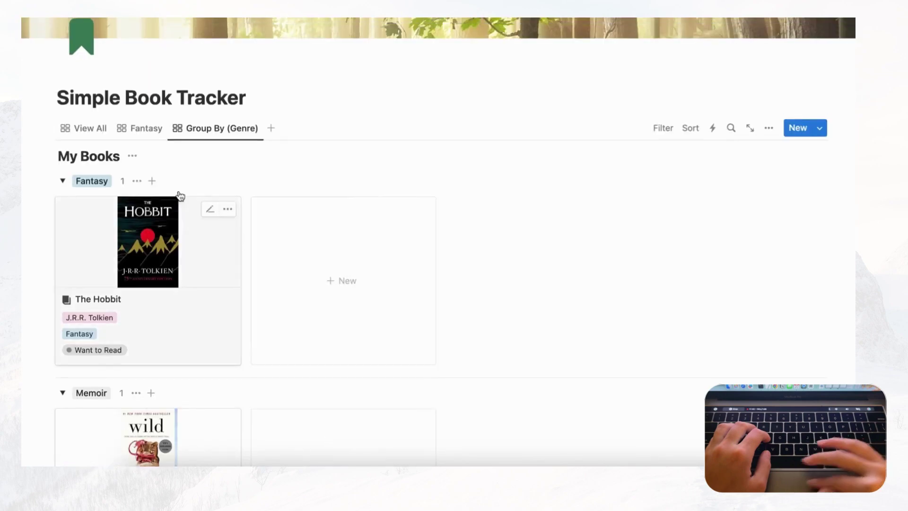
{"action": "scroll", "coordinate": [288, 269], "scroll_direction": "down", "scroll_amount": 3}
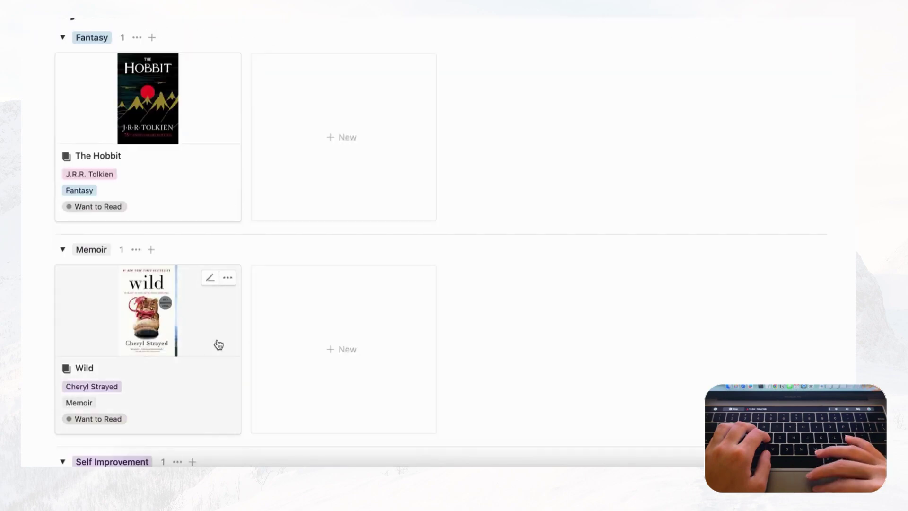
{"action": "scroll", "coordinate": [198, 364], "scroll_direction": "down", "scroll_amount": 3}
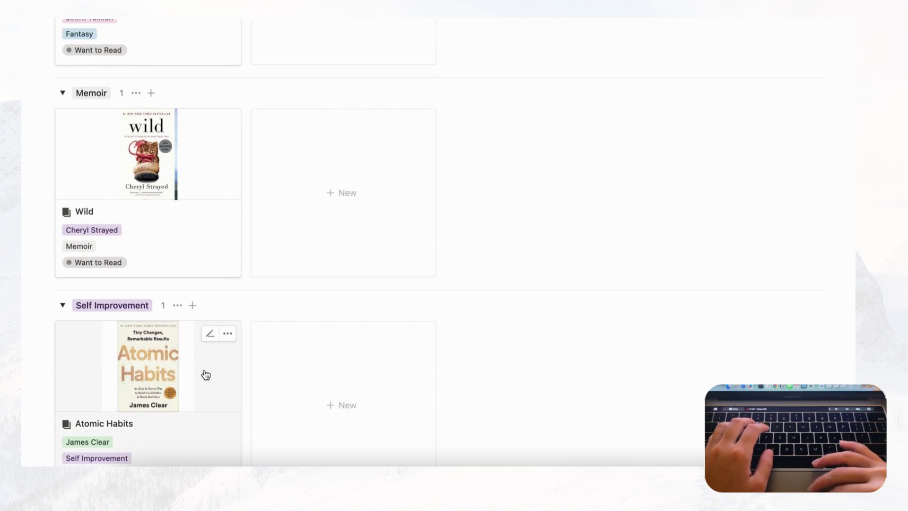
{"action": "scroll", "coordinate": [204, 371], "scroll_direction": "down", "scroll_amount": 3}
{"action": "scroll", "coordinate": [203, 367], "scroll_direction": "up", "scroll_amount": 6}
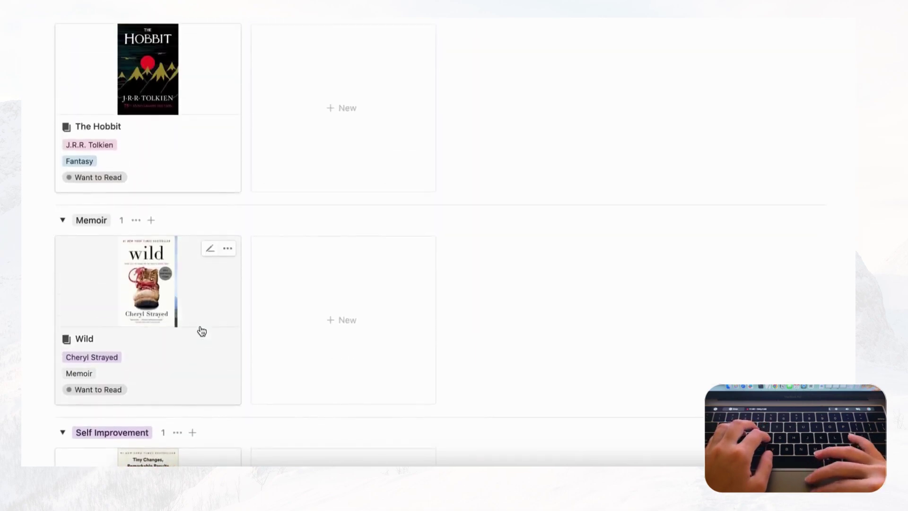
{"action": "scroll", "coordinate": [202, 331], "scroll_direction": "up", "scroll_amount": 4}
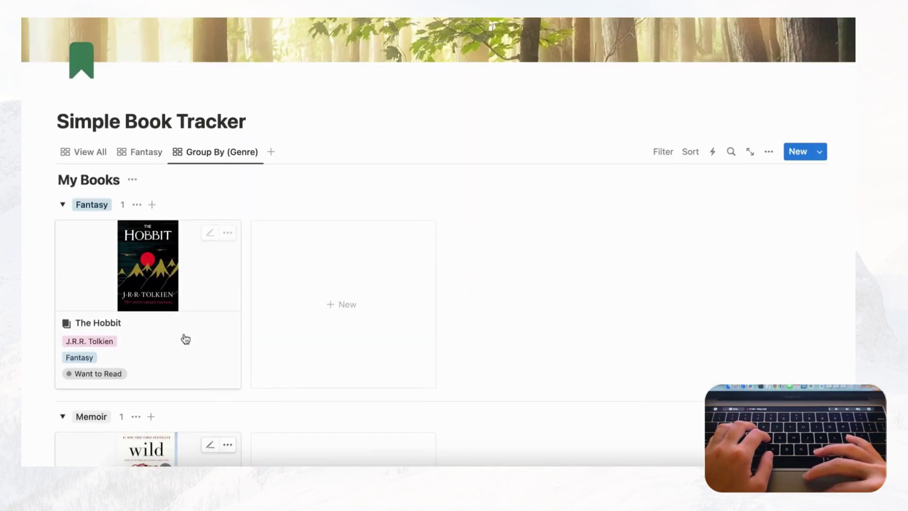
Collapse the Fantasy, Memoir and Self Improvement groups in the Group By (Genre) view.
{"action": "left_click", "coordinate": [63, 205]}
{"action": "left_click", "coordinate": [63, 235]}
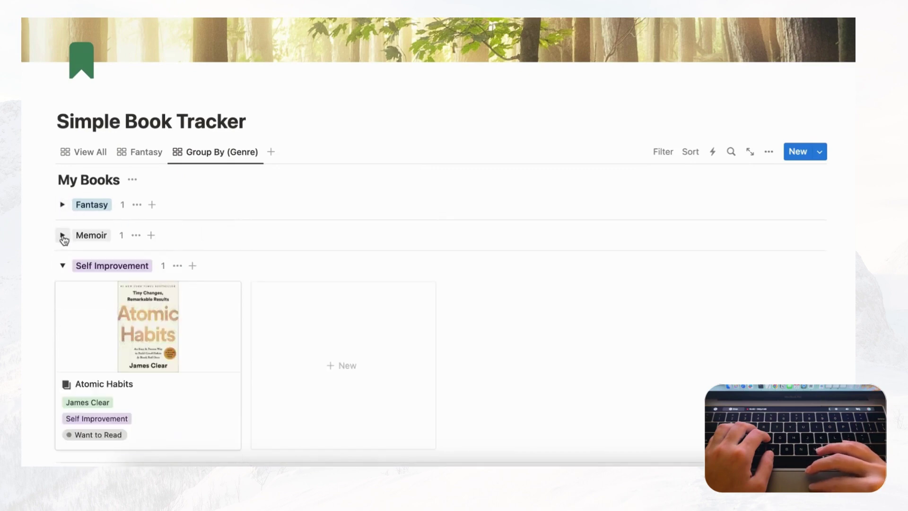
{"action": "left_click", "coordinate": [63, 265]}
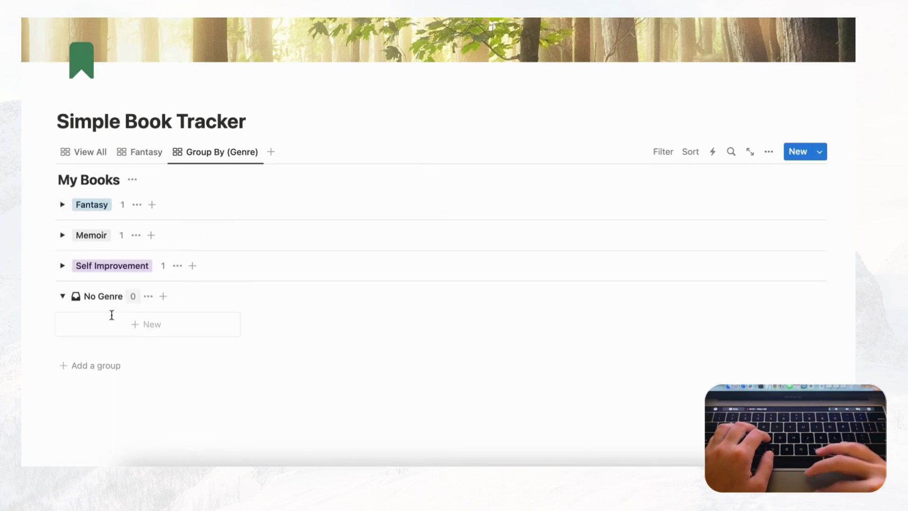
Open the Fantasy view, return to the View All view and look over the finished book tracker page.
{"action": "left_click", "coordinate": [150, 156]}
{"action": "scroll", "coordinate": [272, 264], "scroll_direction": "down", "scroll_amount": 3}
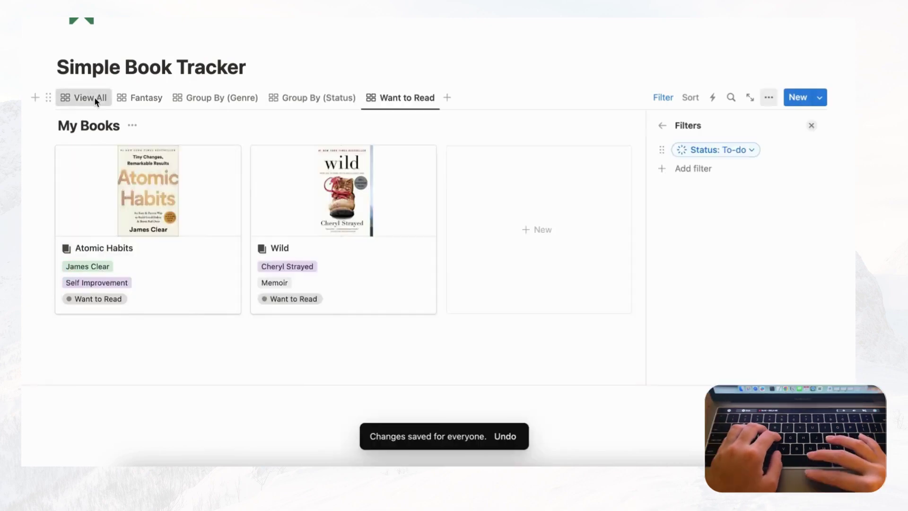
{"action": "left_click", "coordinate": [95, 97]}
{"action": "scroll", "coordinate": [264, 219], "scroll_direction": "down", "scroll_amount": 3}
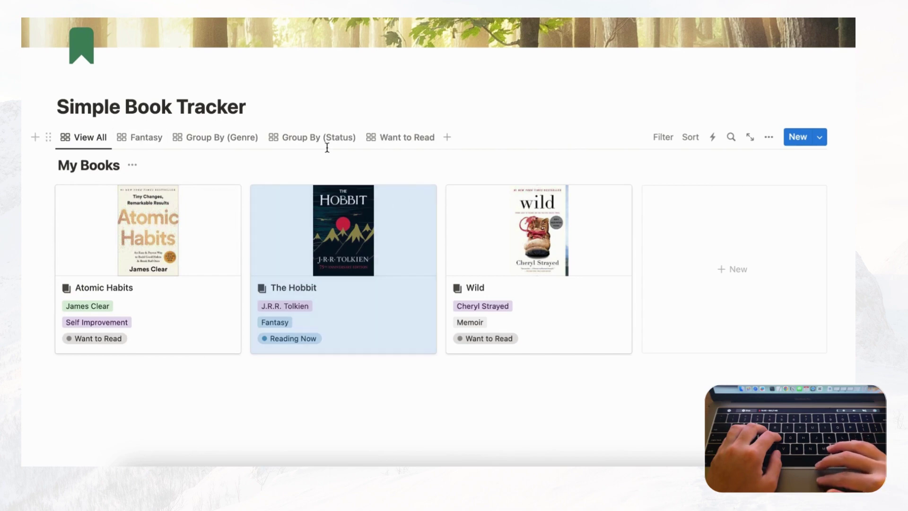
{"action": "scroll", "coordinate": [397, 175], "scroll_direction": "up", "scroll_amount": 2}
{"action": "scroll", "coordinate": [397, 174], "scroll_direction": "up", "scroll_amount": 3}
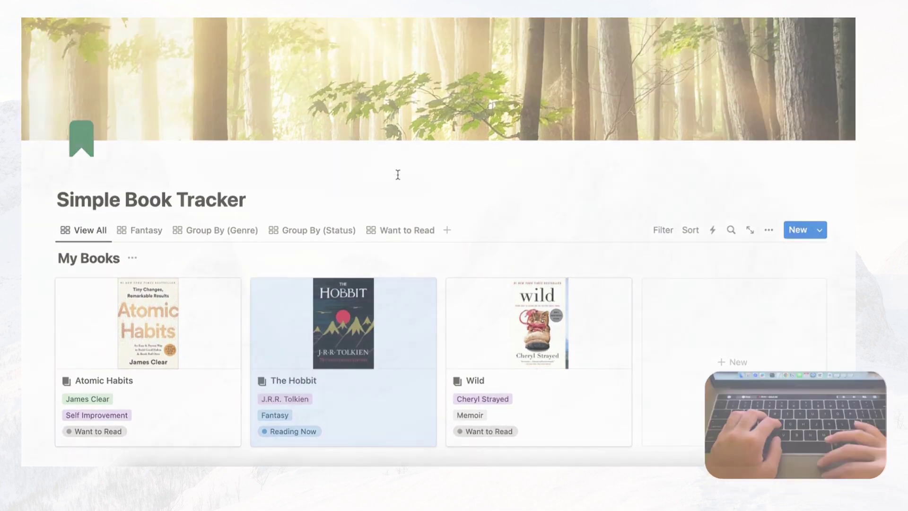